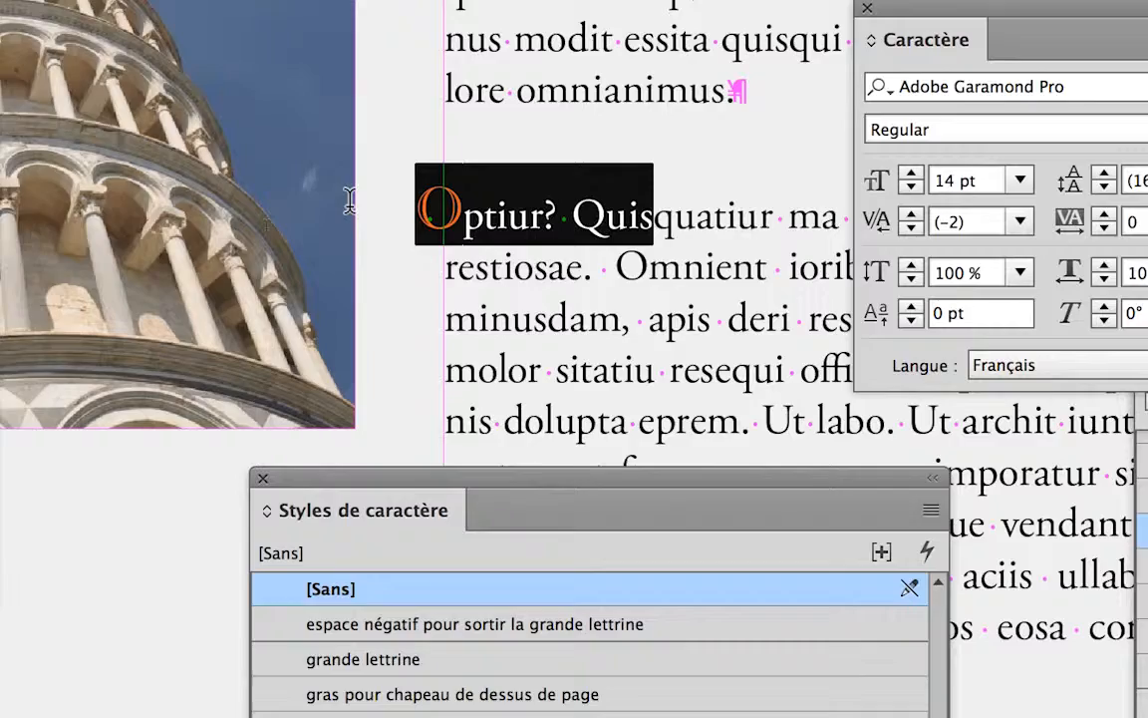
Step: Reset the opening characters of the "Optiur?" paragraph to the [Sans] character style and move the character styles list clear of the text
left_click_drag(350, 201, 423, 207)
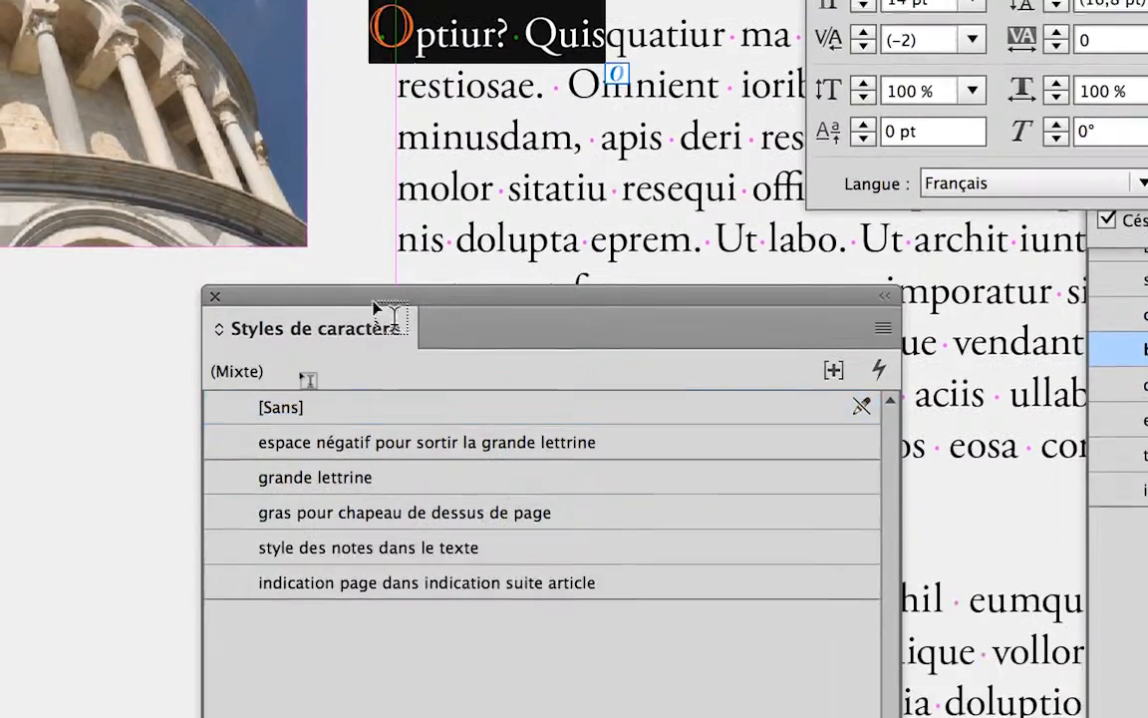
left_click(383, 407)
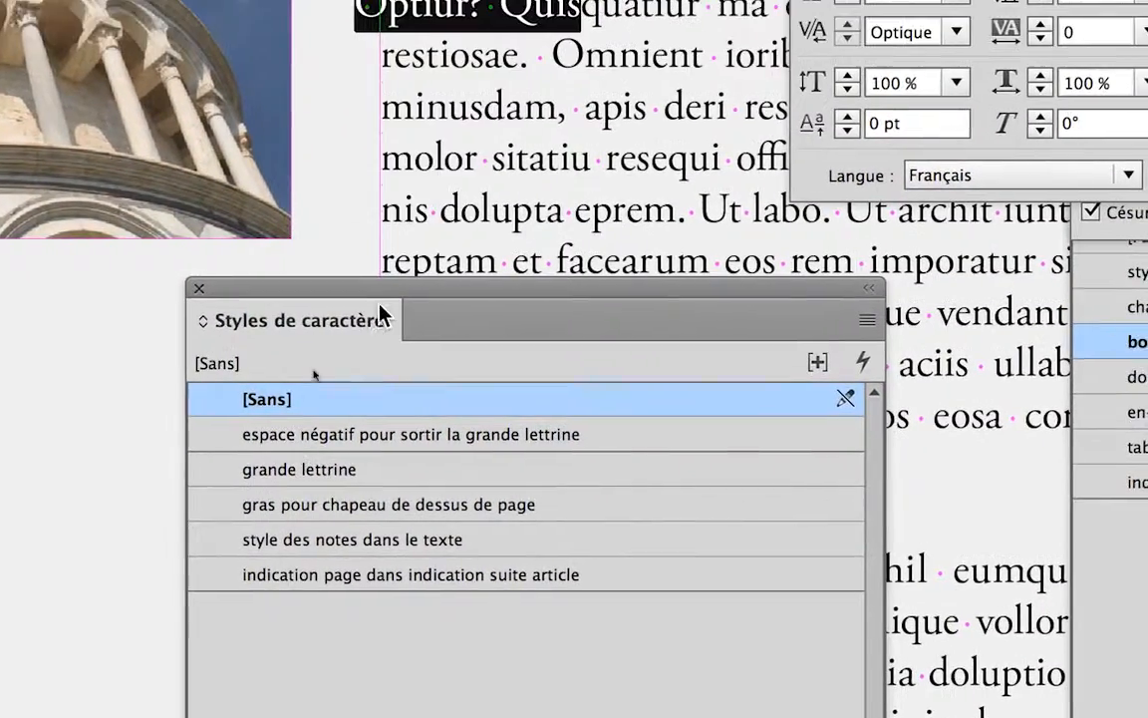
left_click_drag(379, 288, 379, 229)
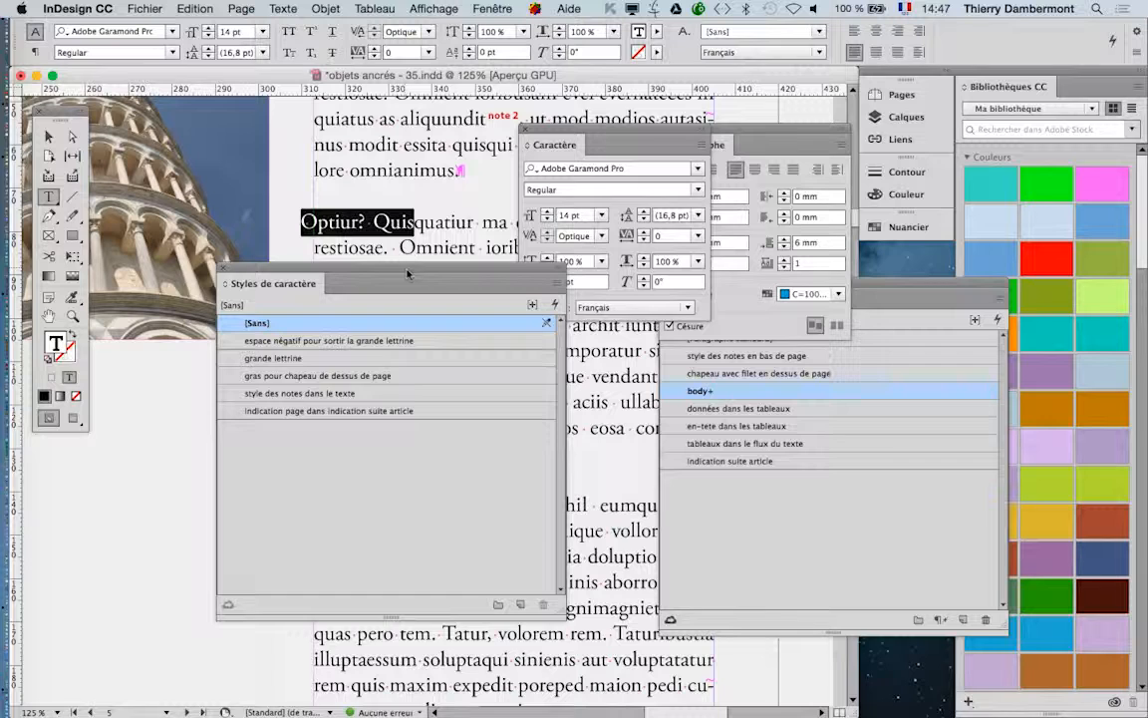
left_click_drag(408, 273, 329, 332)
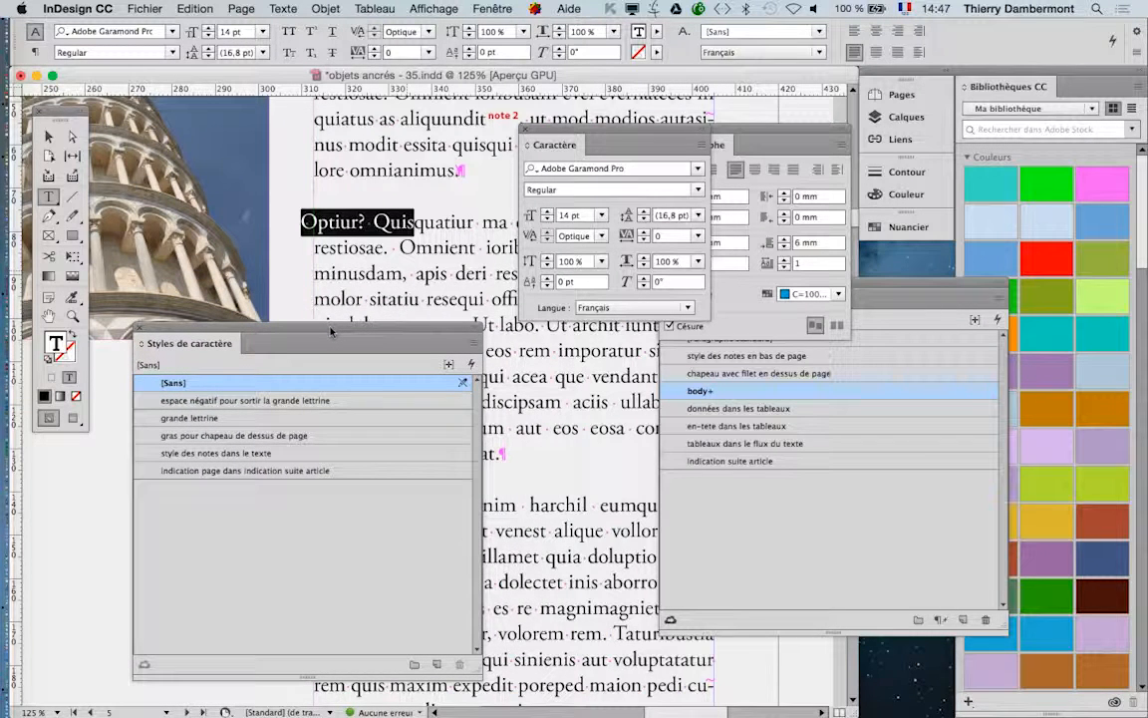
left_click_drag(332, 332, 298, 454)
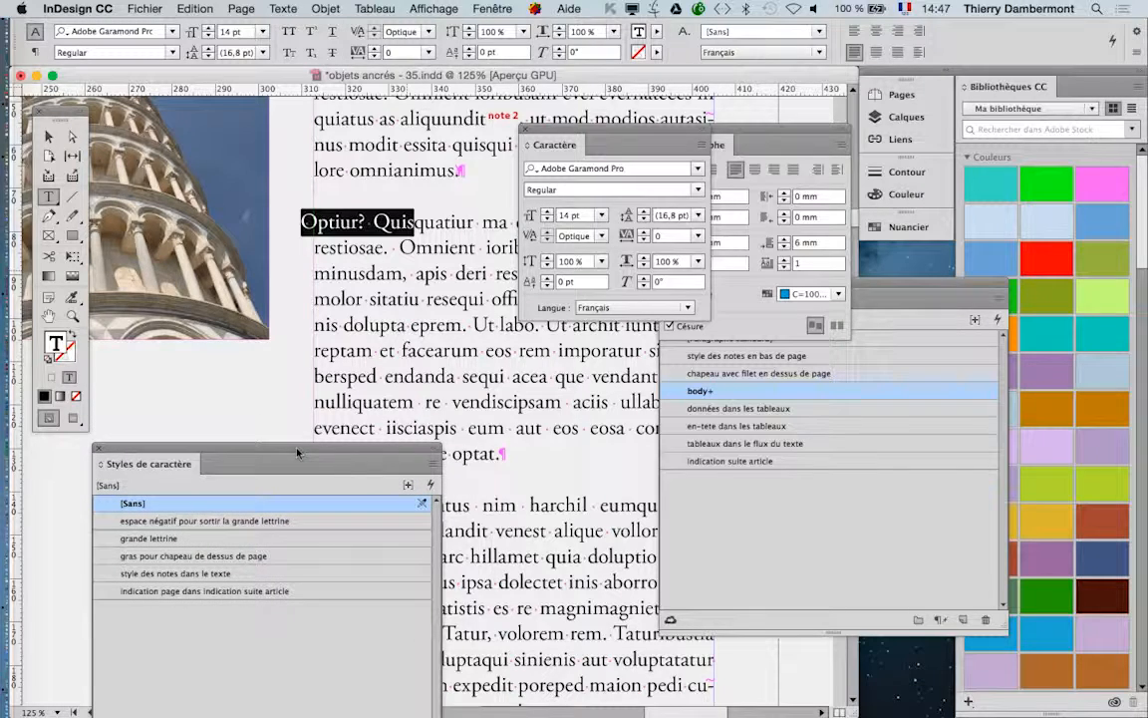
Step: Move the character settings window off the body text and bring the paragraph settings window to the front
left_click(365, 272)
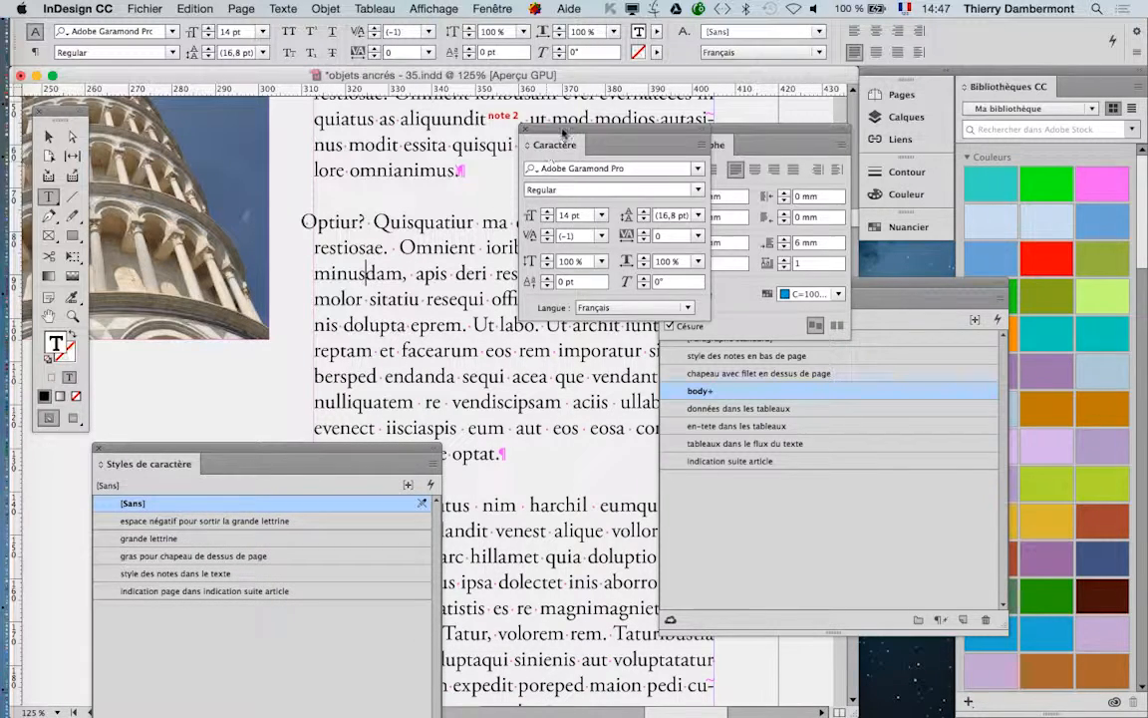
left_click_drag(562, 130, 734, 108)
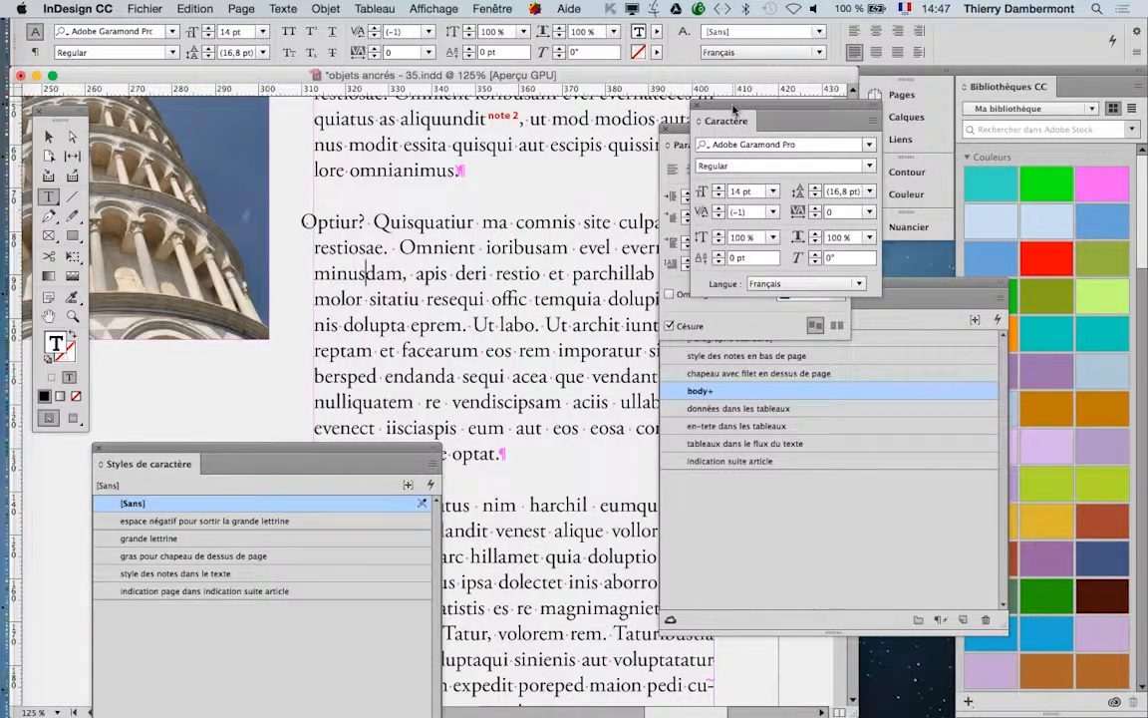
left_click(675, 130)
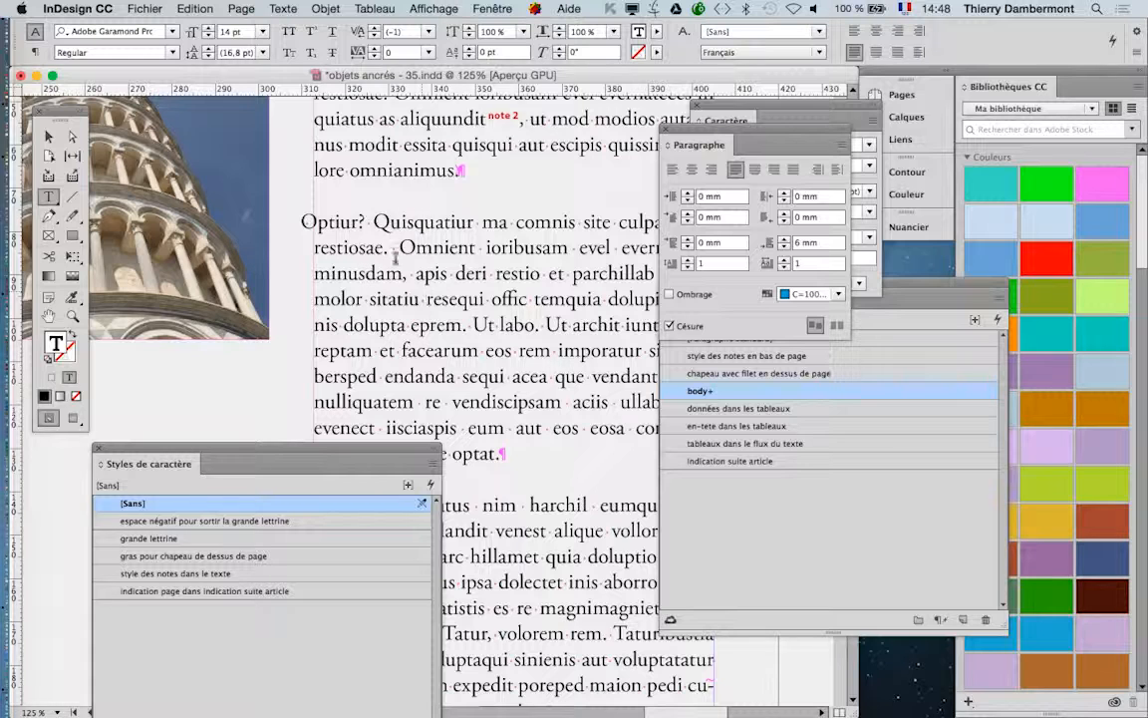
Step: Open the Lettrines et styles imbriqués settings for the "Optiur?" paragraph and move the dialog so the initial stays visible
left_click(397, 255)
left_click_drag(831, 152, 685, 153)
left_click(695, 146)
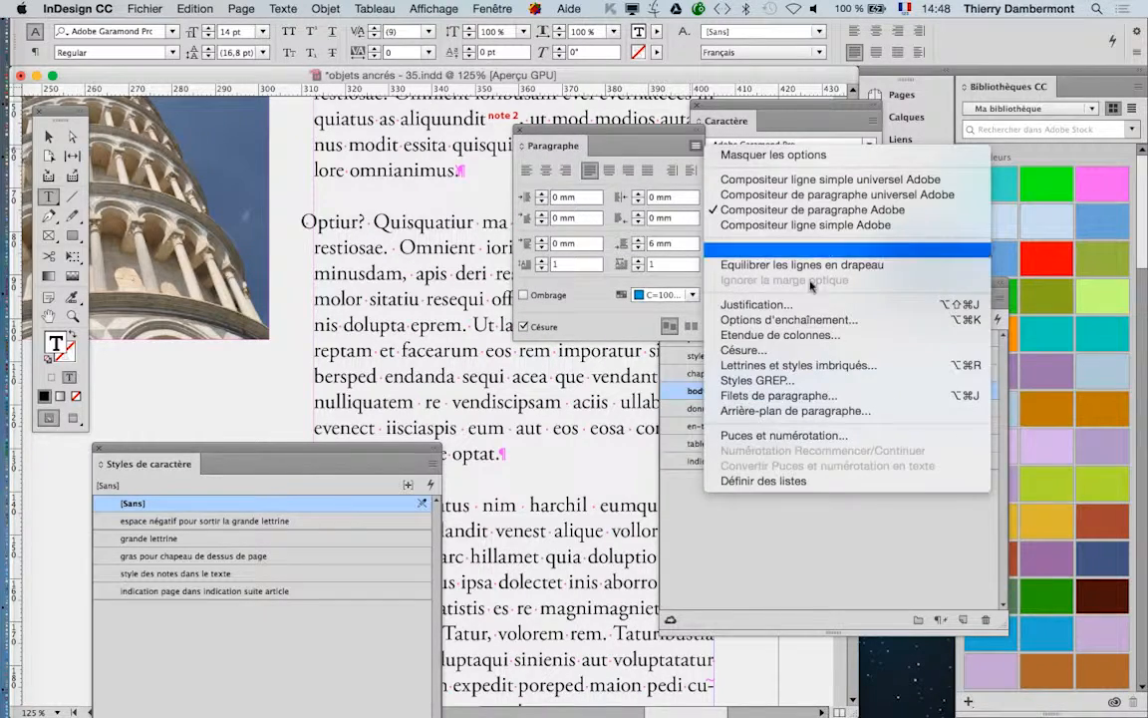
left_click(845, 369)
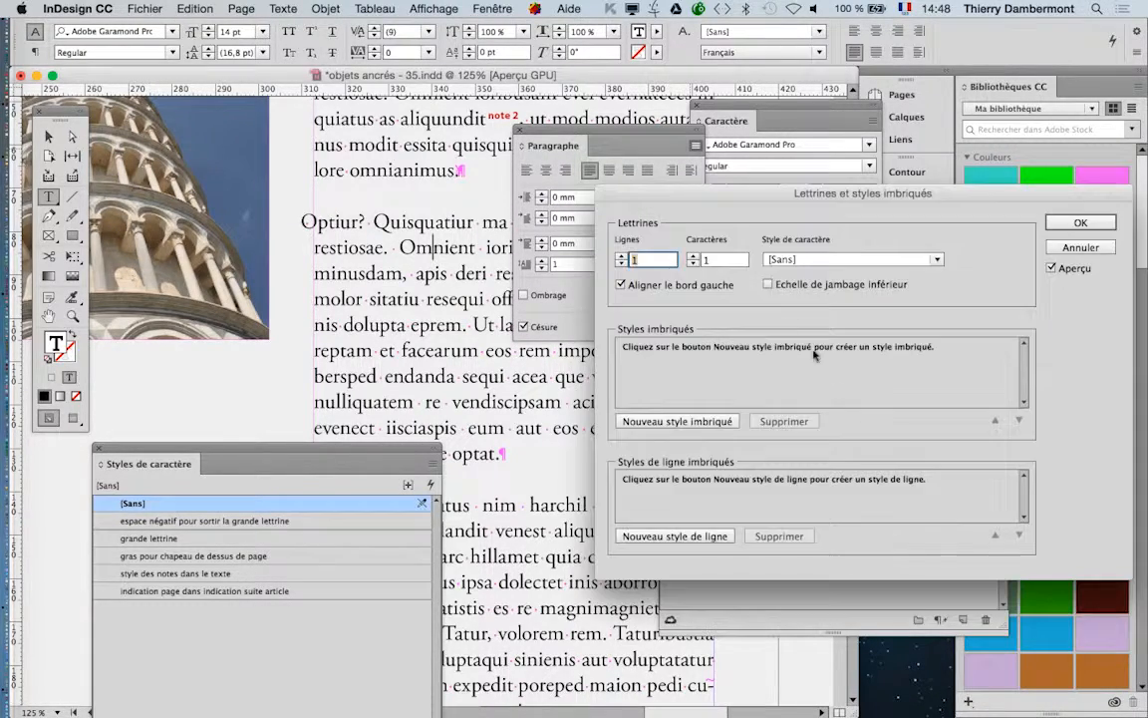
left_click_drag(696, 195, 646, 94)
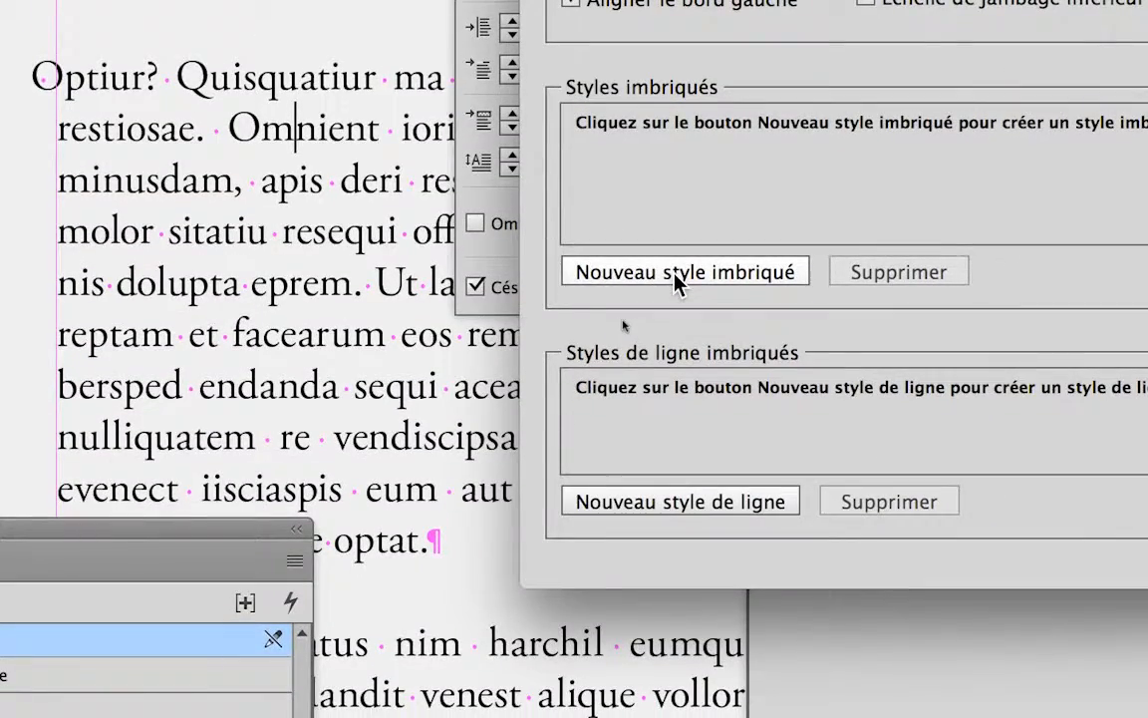
Step: Add a nested style applying "espace négatif pour sortir la grande lettrine" sur 1 Caractères
left_click(675, 274)
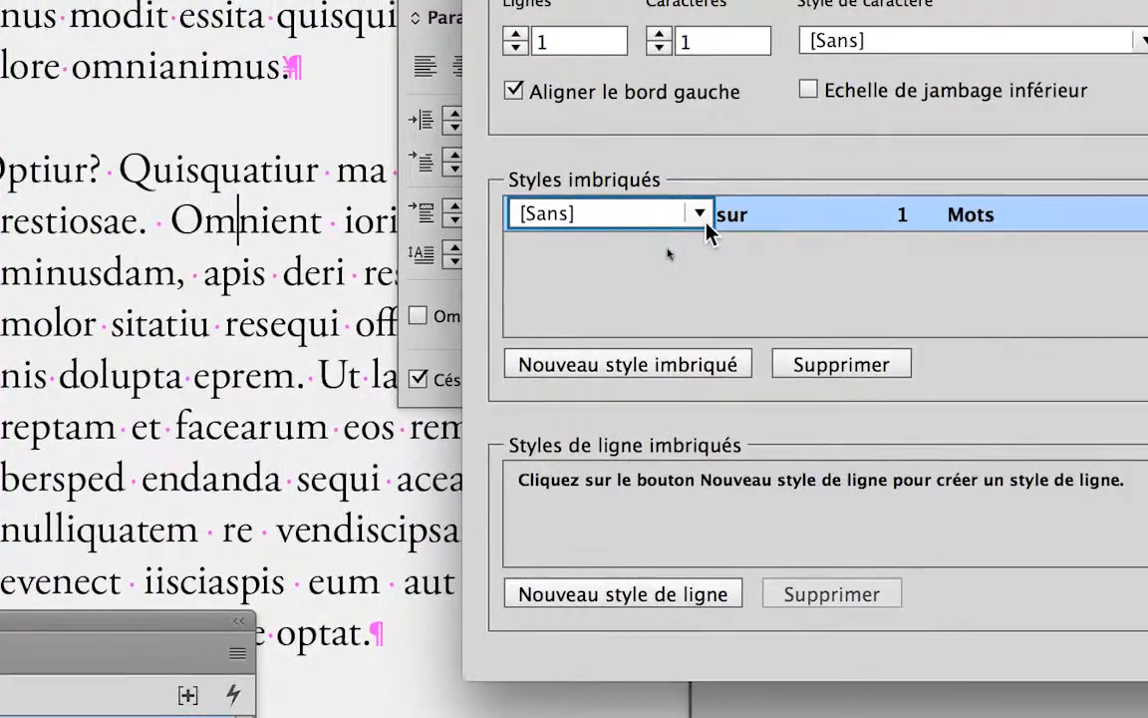
left_click(739, 215)
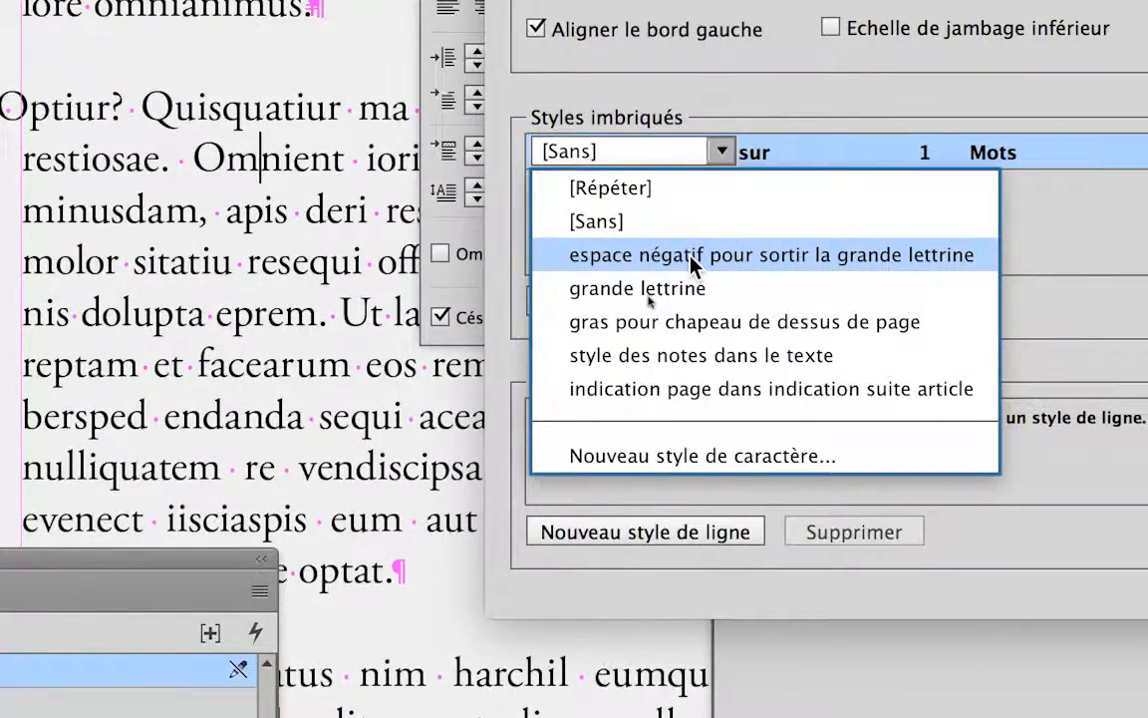
left_click(690, 261)
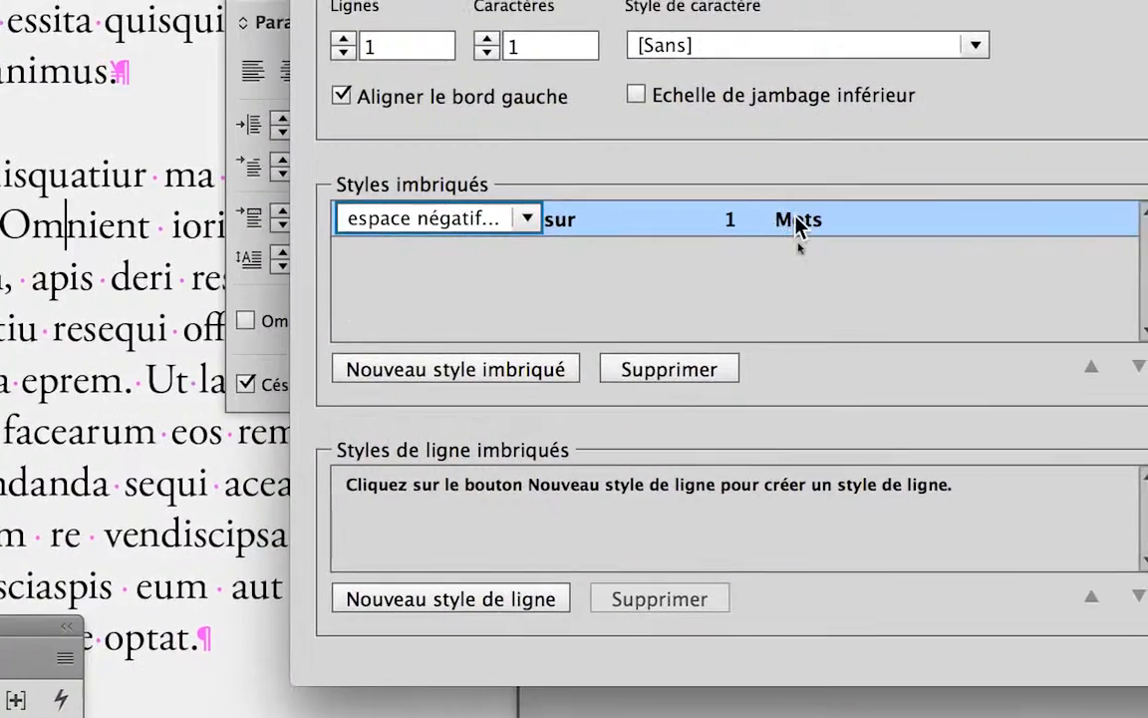
left_click(798, 221)
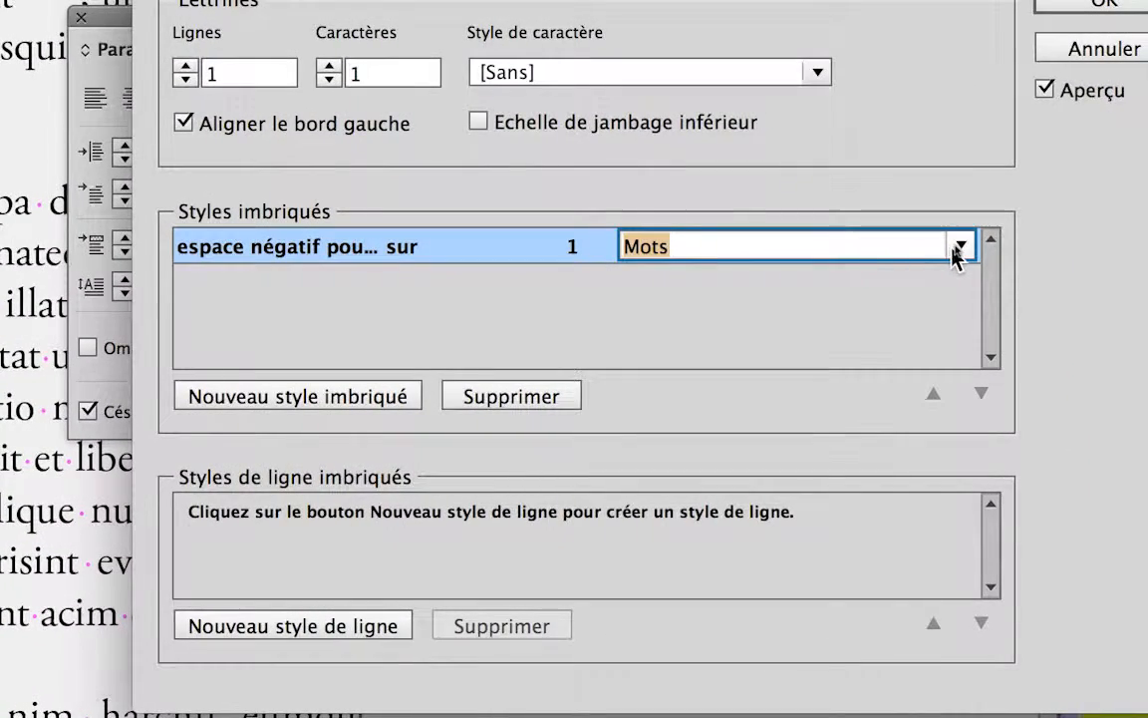
left_click(956, 249)
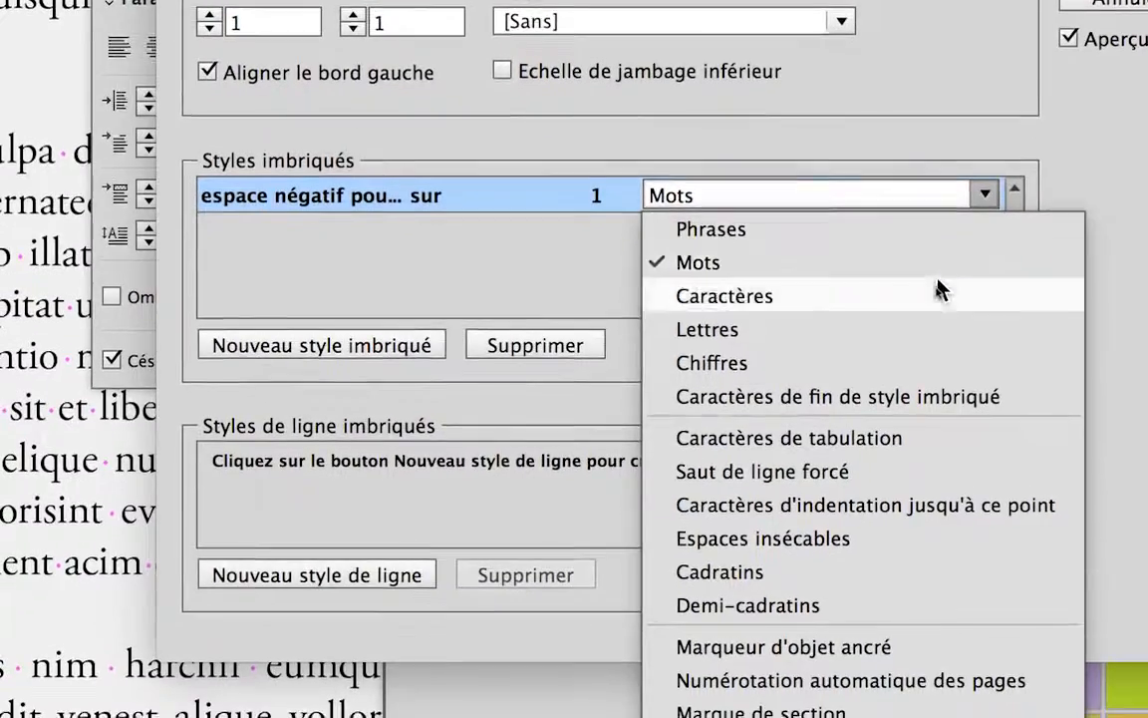
left_click(977, 316)
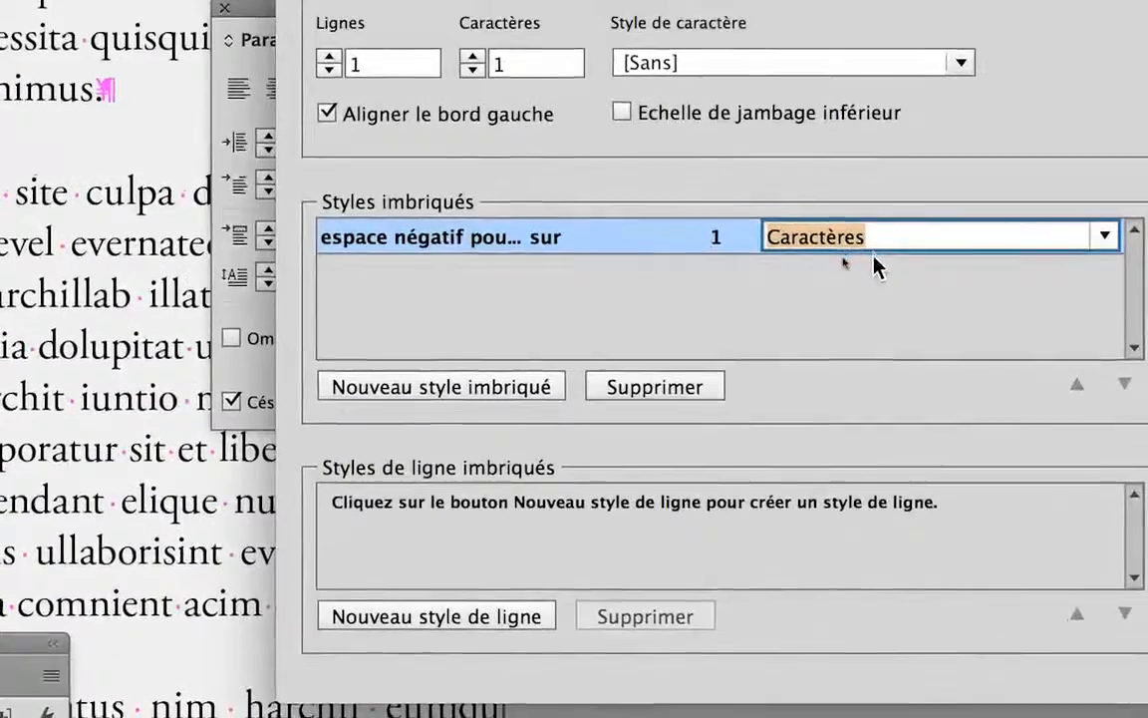
left_click(788, 251)
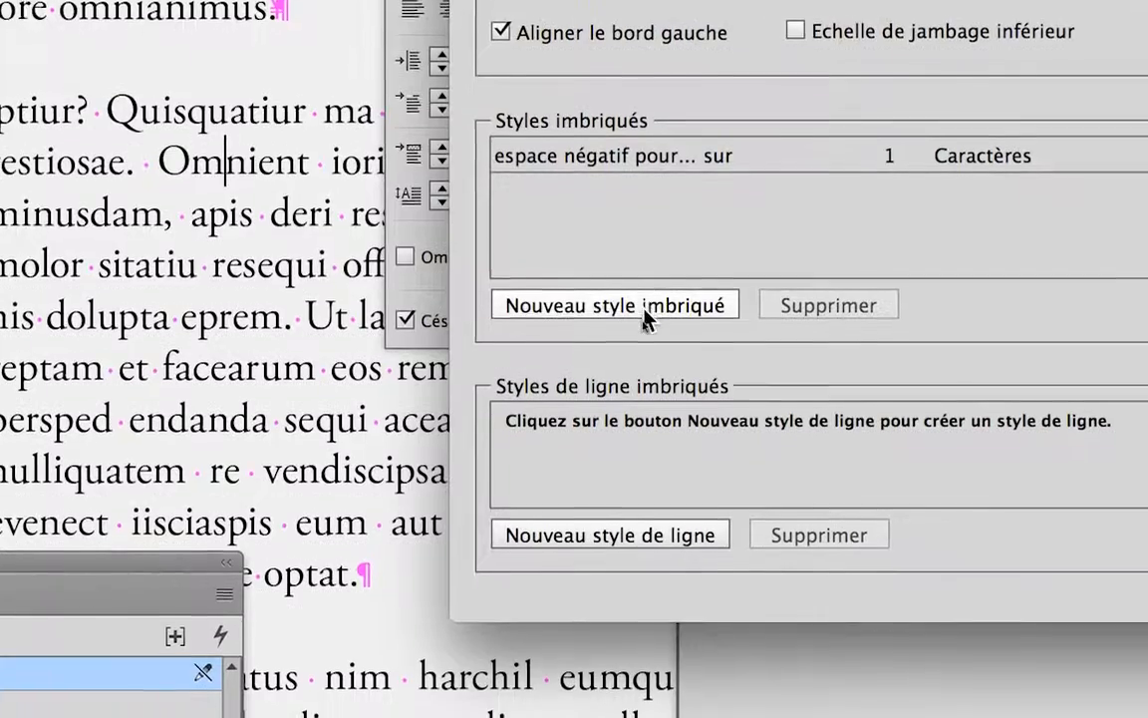
Step: Add a second nested style applying "grande lettrine" sur 1 Caractères
left_click(644, 317)
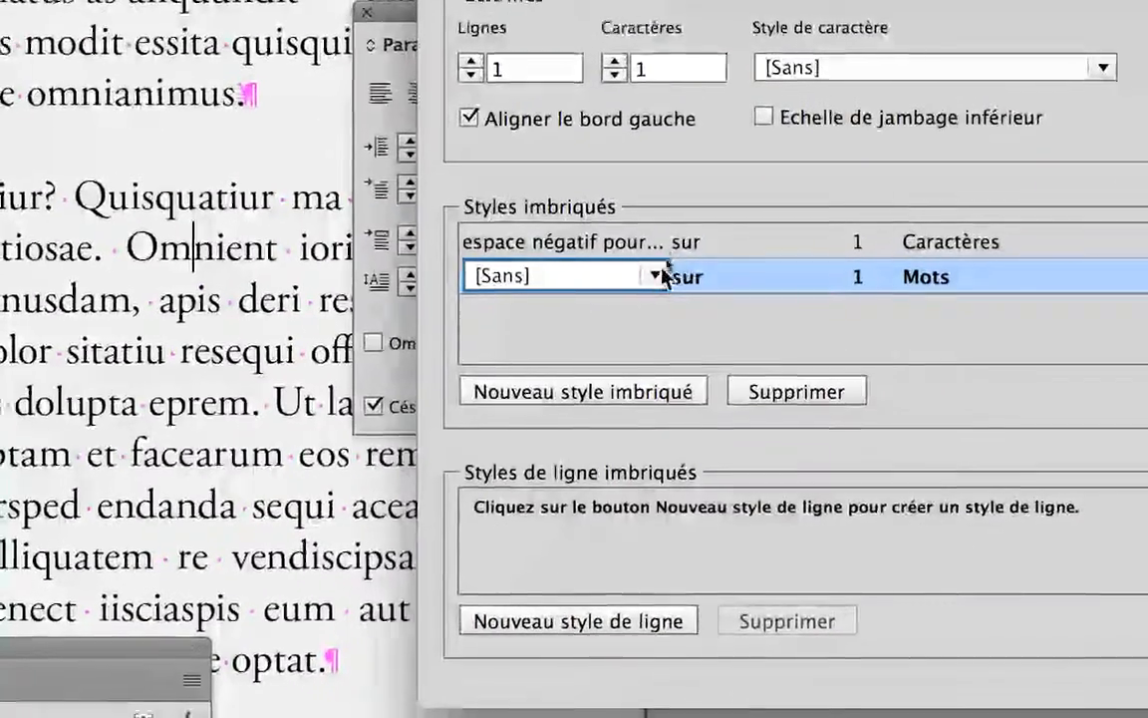
left_click(676, 218)
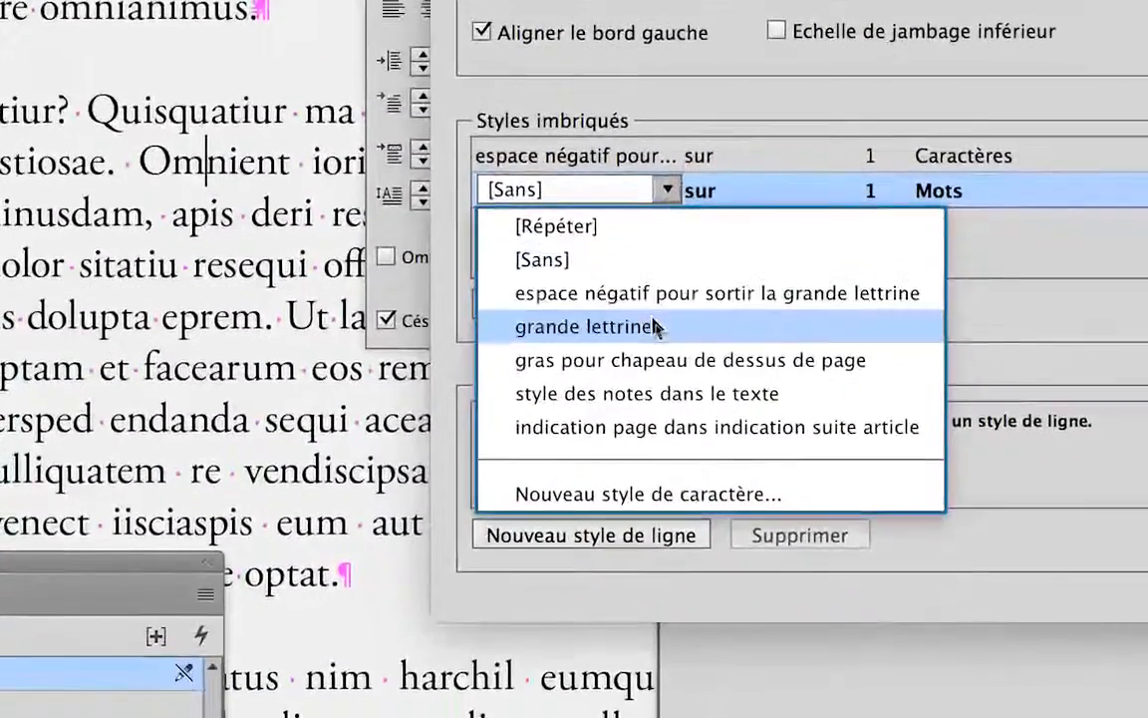
left_click(656, 334)
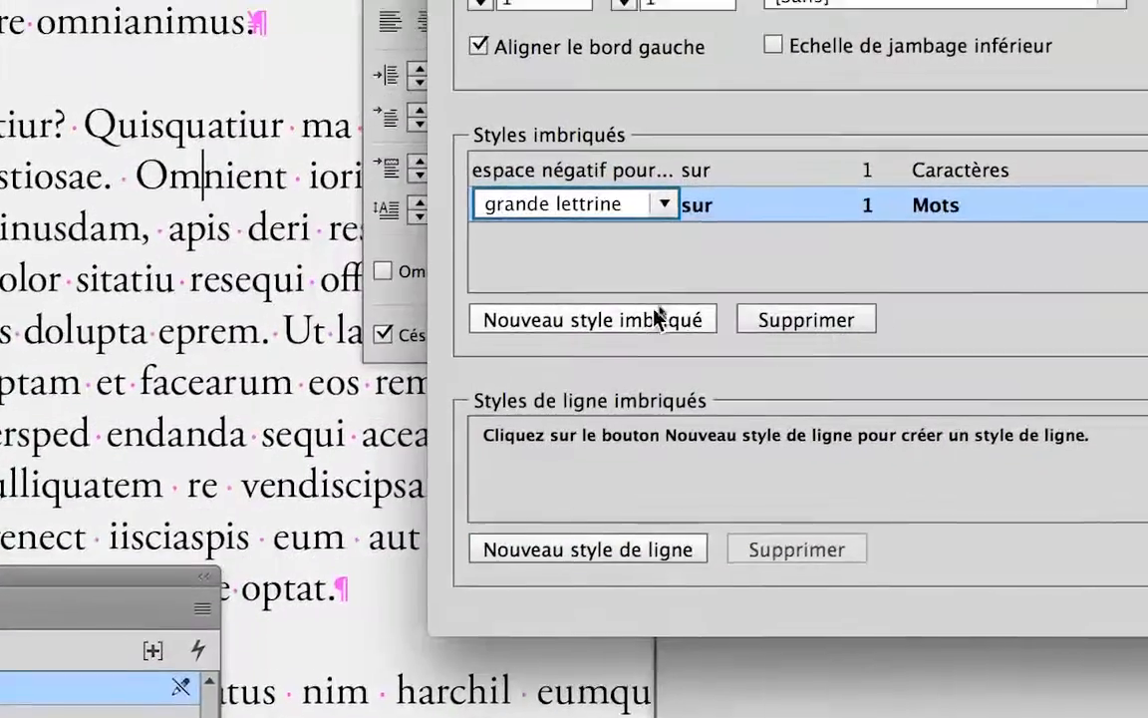
left_click(709, 247)
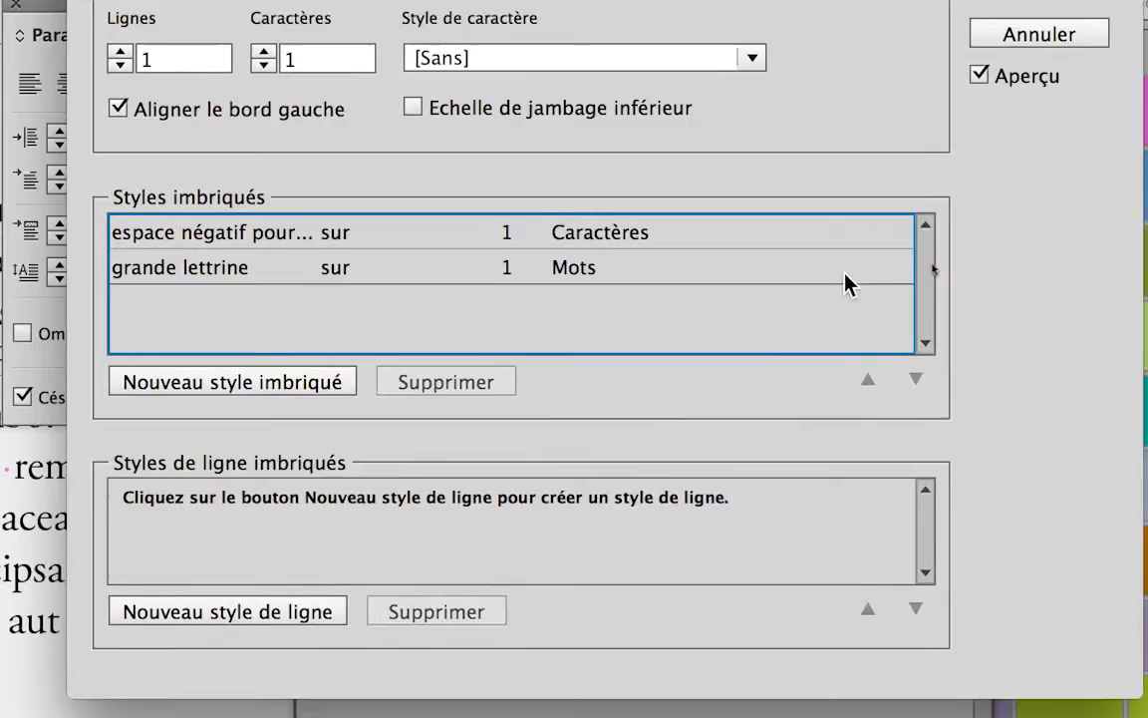
left_click(965, 269)
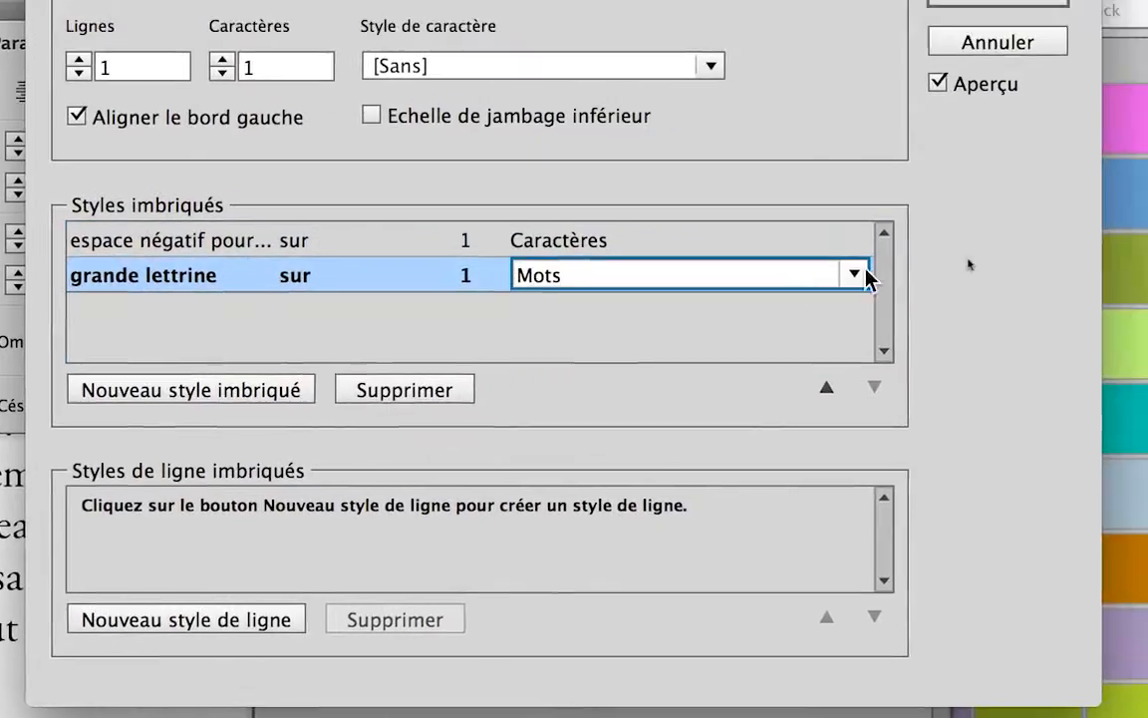
left_click(965, 269)
left_click(792, 346)
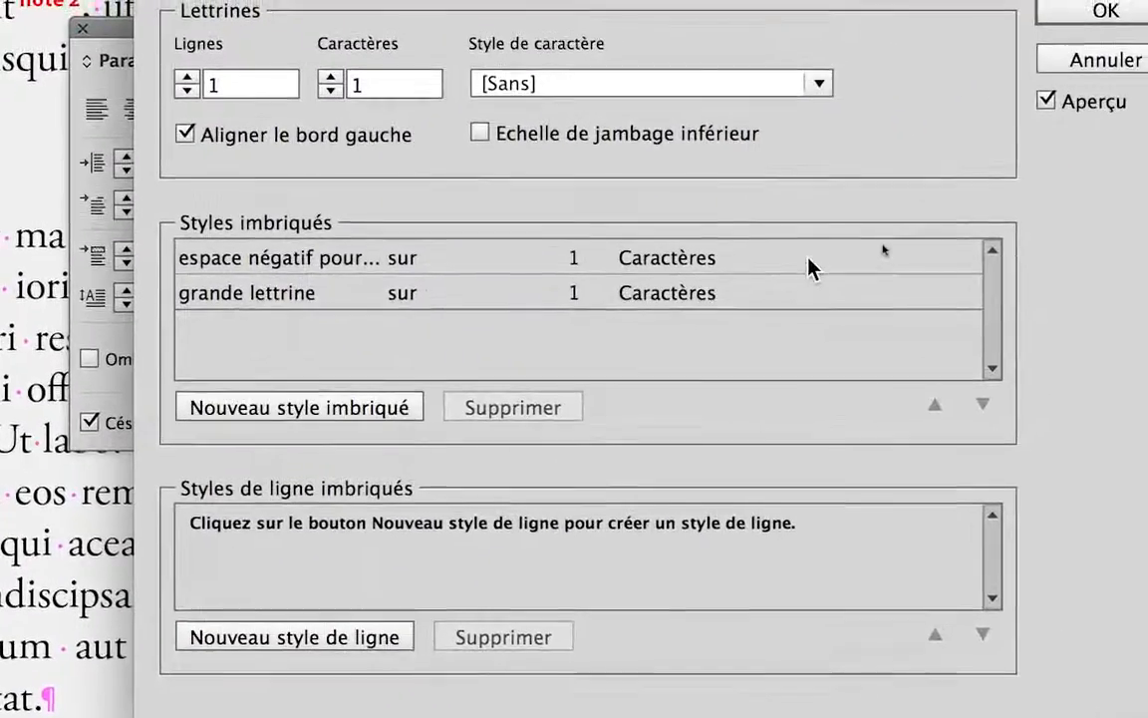
left_click(809, 260)
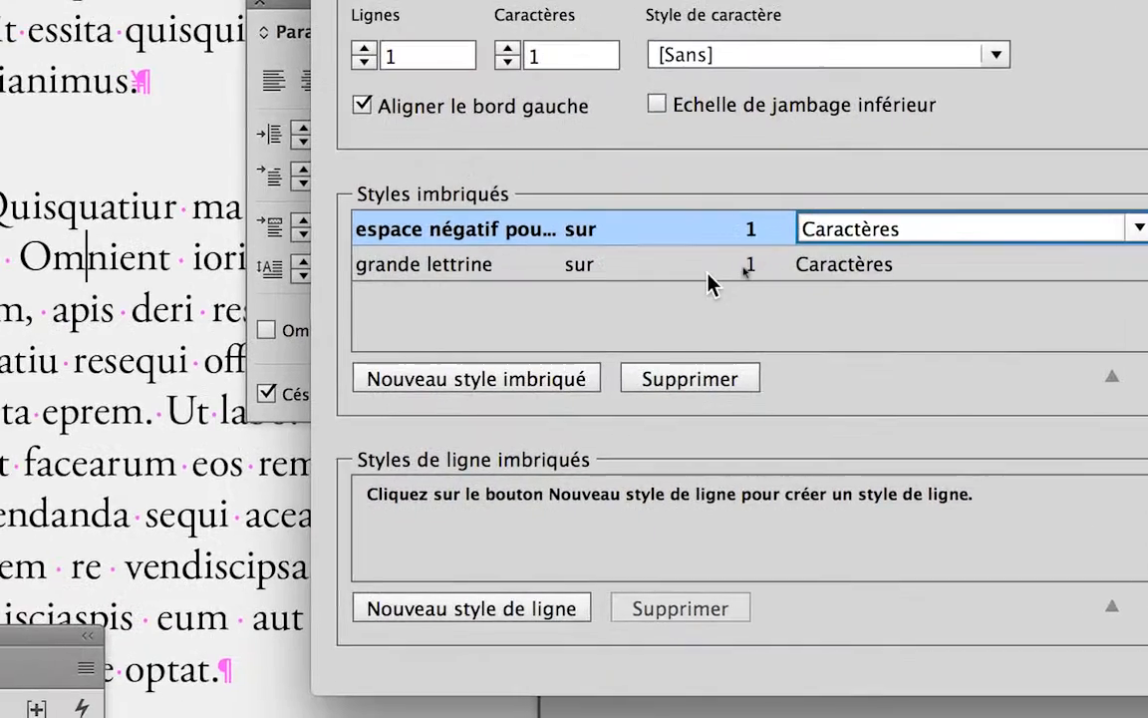
left_click(616, 295)
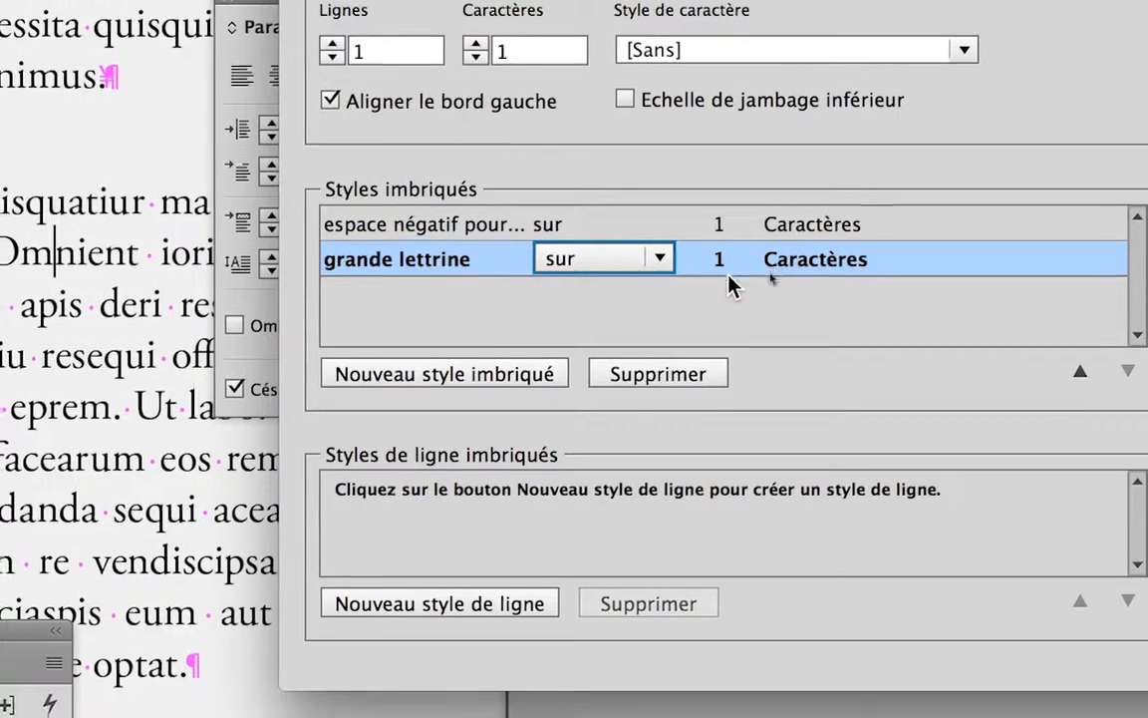
left_click(723, 295)
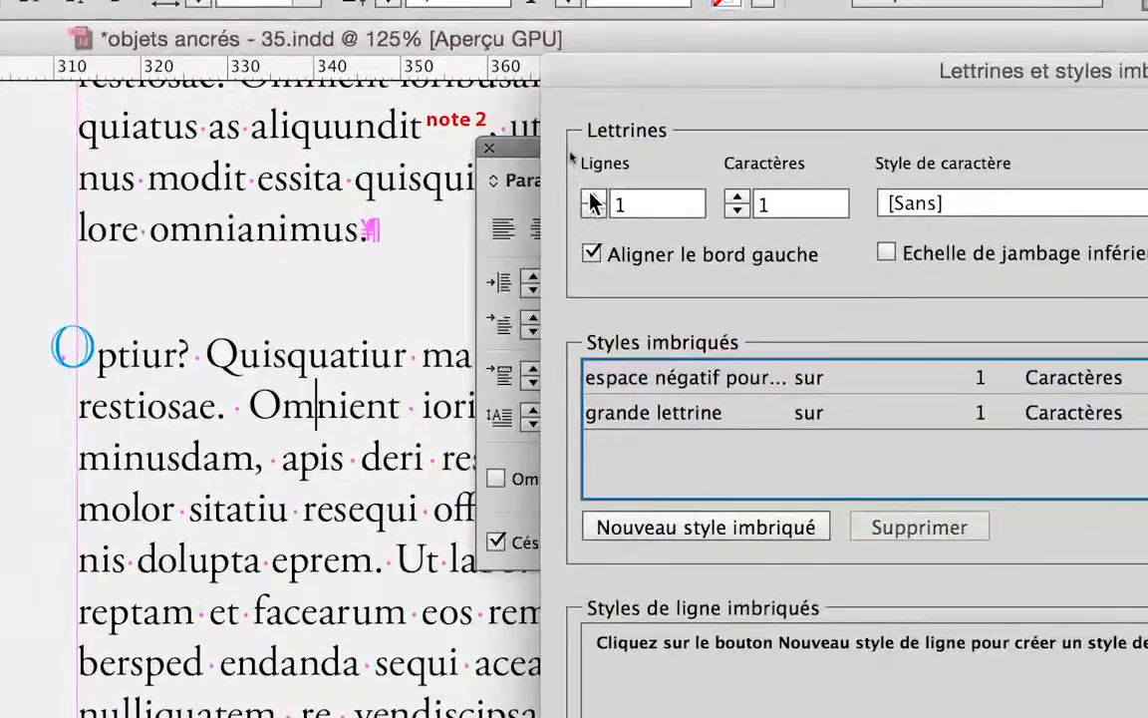
Step: Try drop cap heights of up to 4 lines, set the drop cap to 0 lines and apply the paragraph settings
left_click(591, 197)
left_click(591, 197)
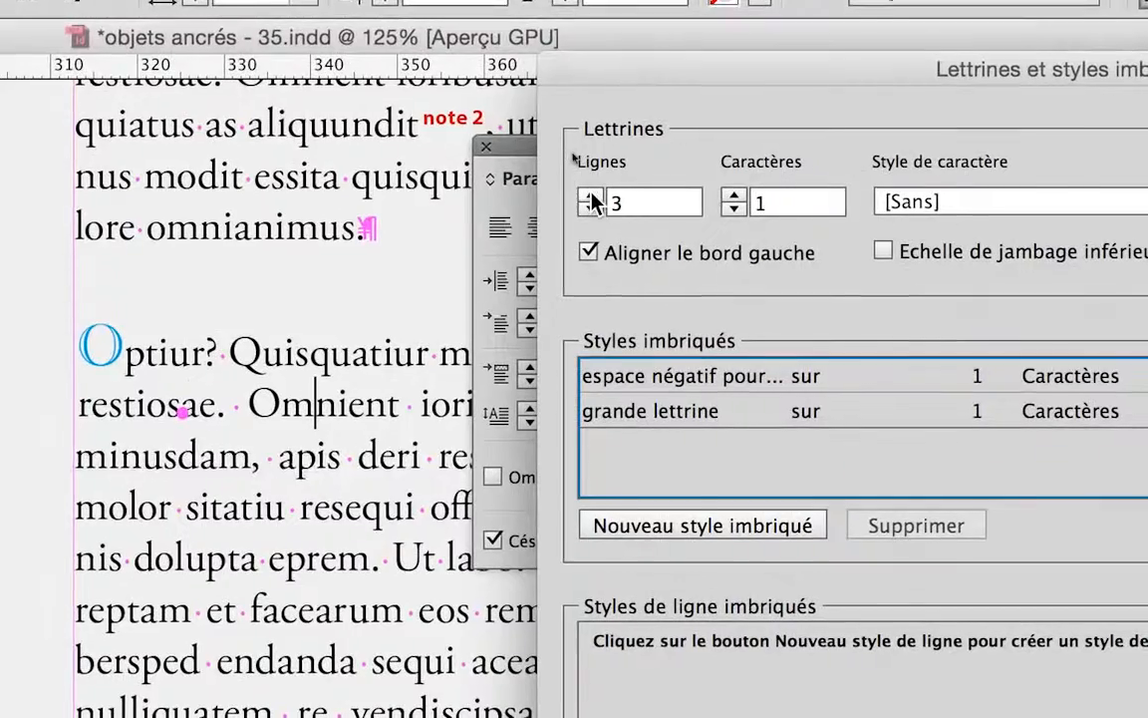
left_click(591, 196)
left_click(591, 207)
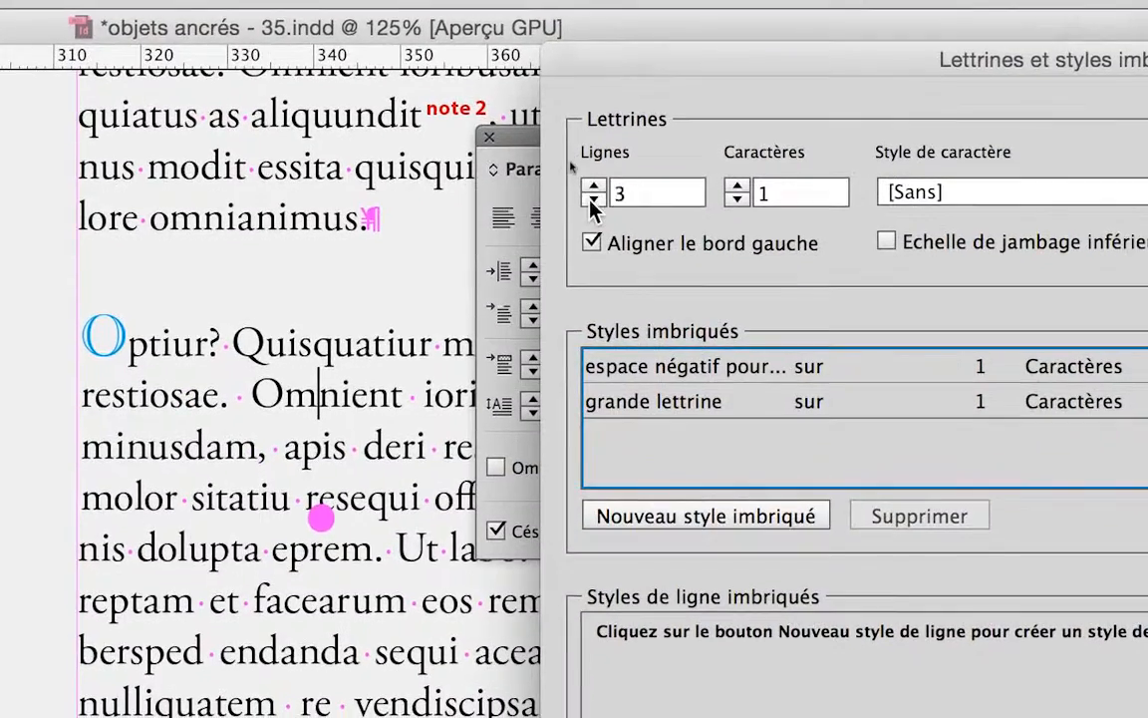
left_click(591, 207)
left_click(592, 208)
left_click(591, 207)
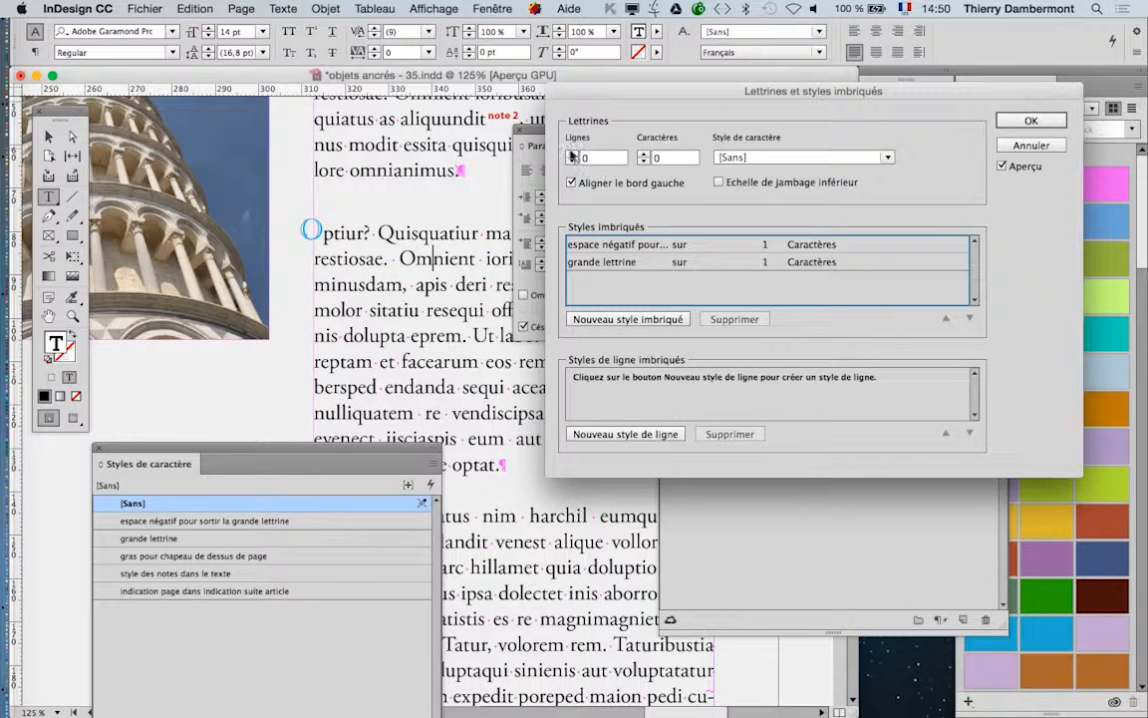
left_click(572, 154)
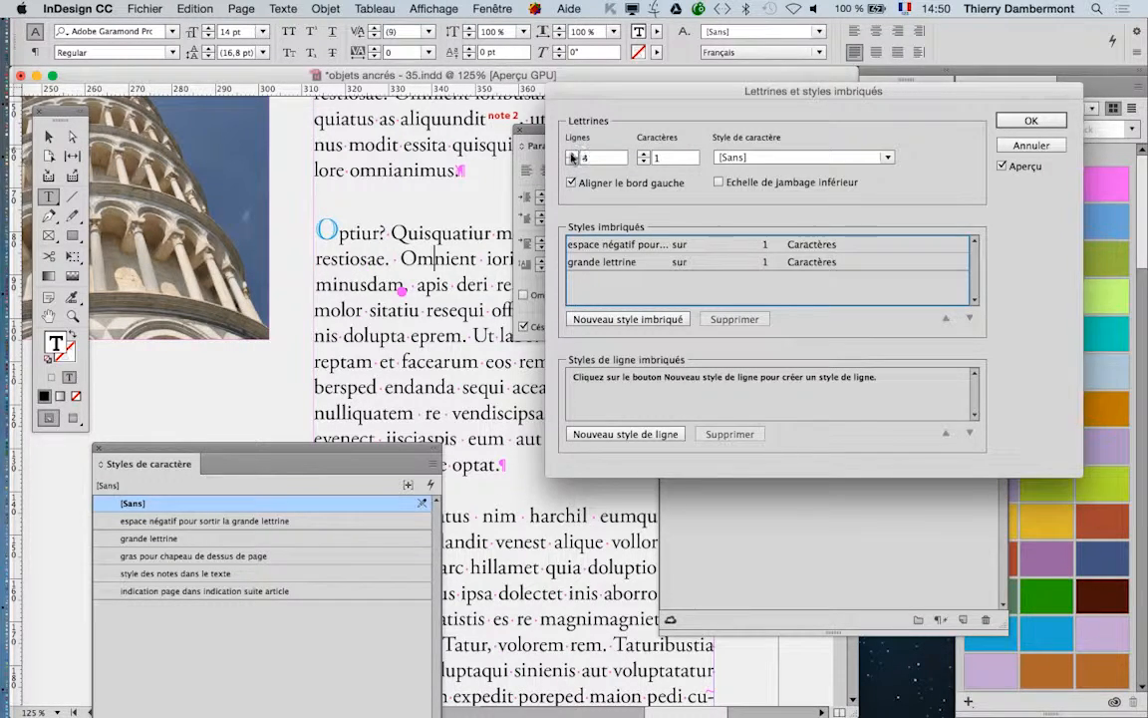
left_click(572, 154)
left_click(572, 154)
left_click(572, 162)
left_click(572, 162)
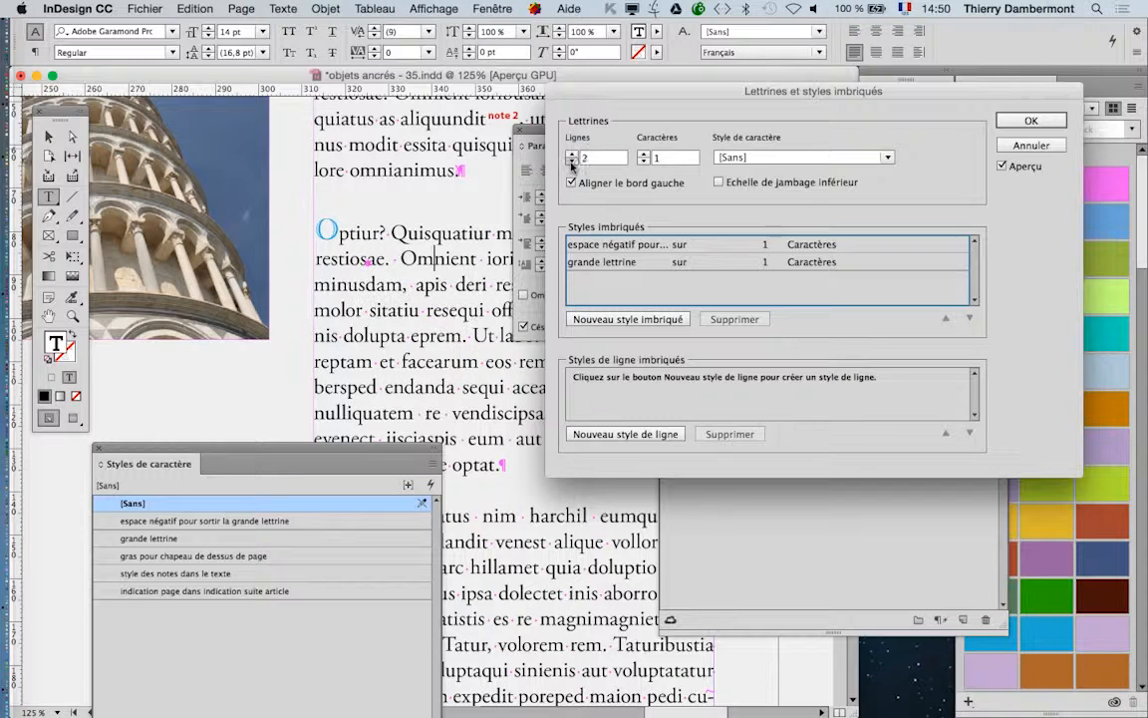
left_click(572, 162)
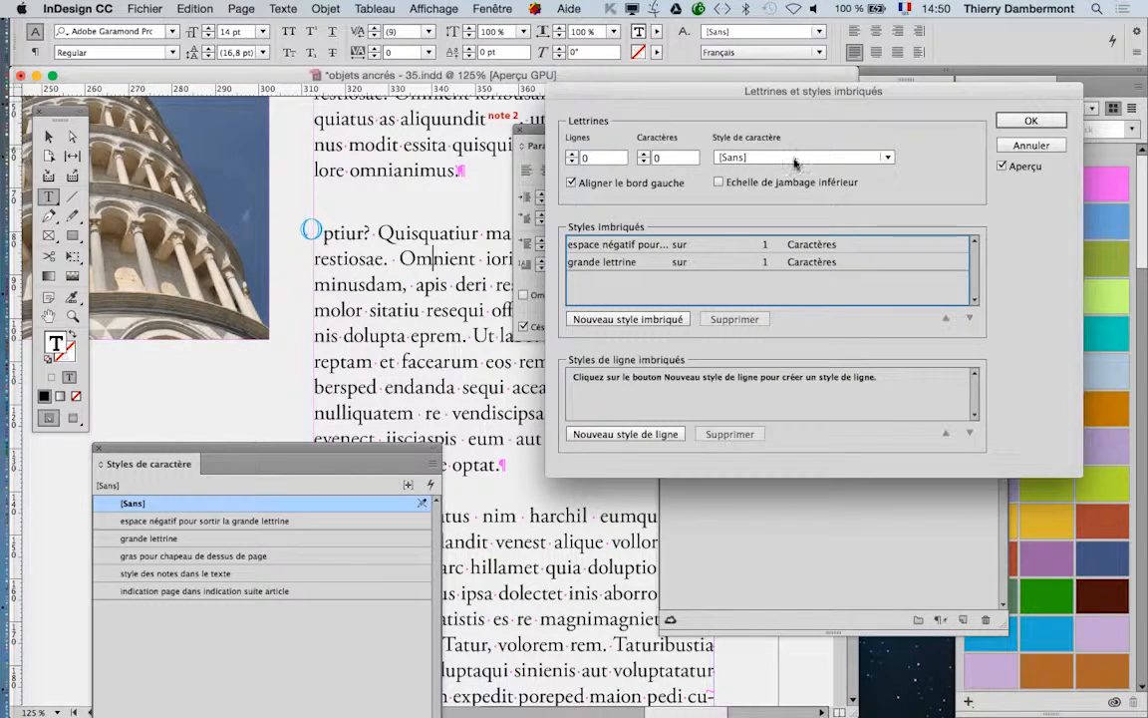
left_click(1031, 119)
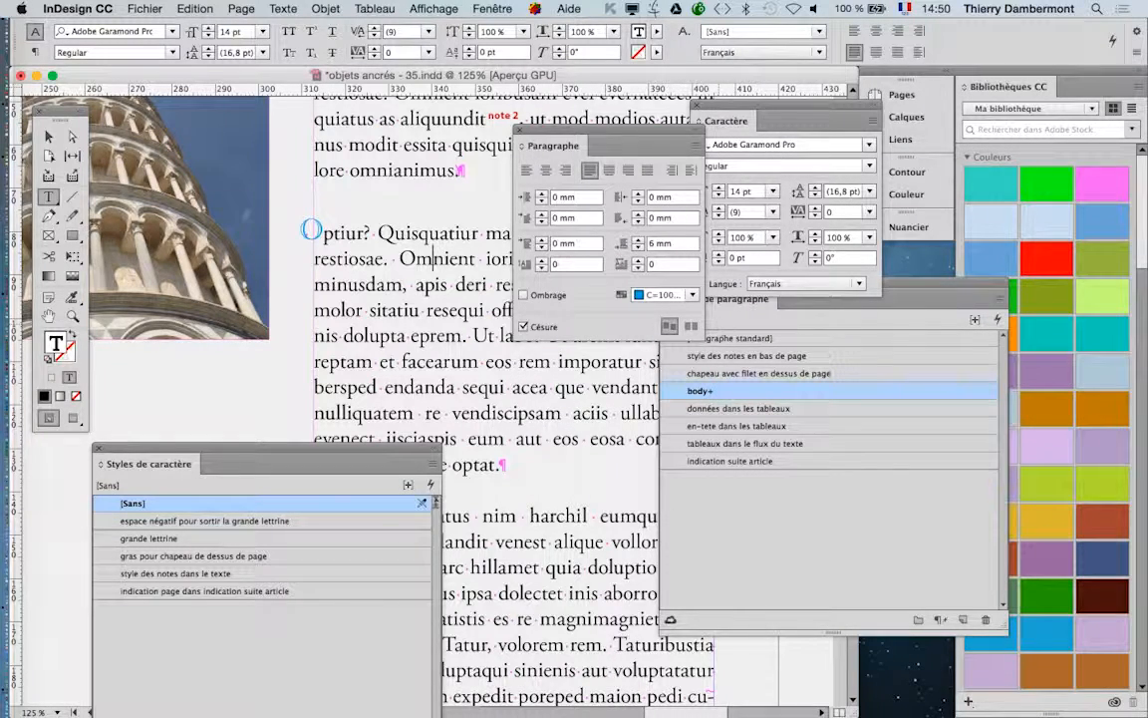
Step: Enlarge the "grande lettrine" character style to 40 pt with preview on and move its options dialog clear of the initial
left_click(151, 538)
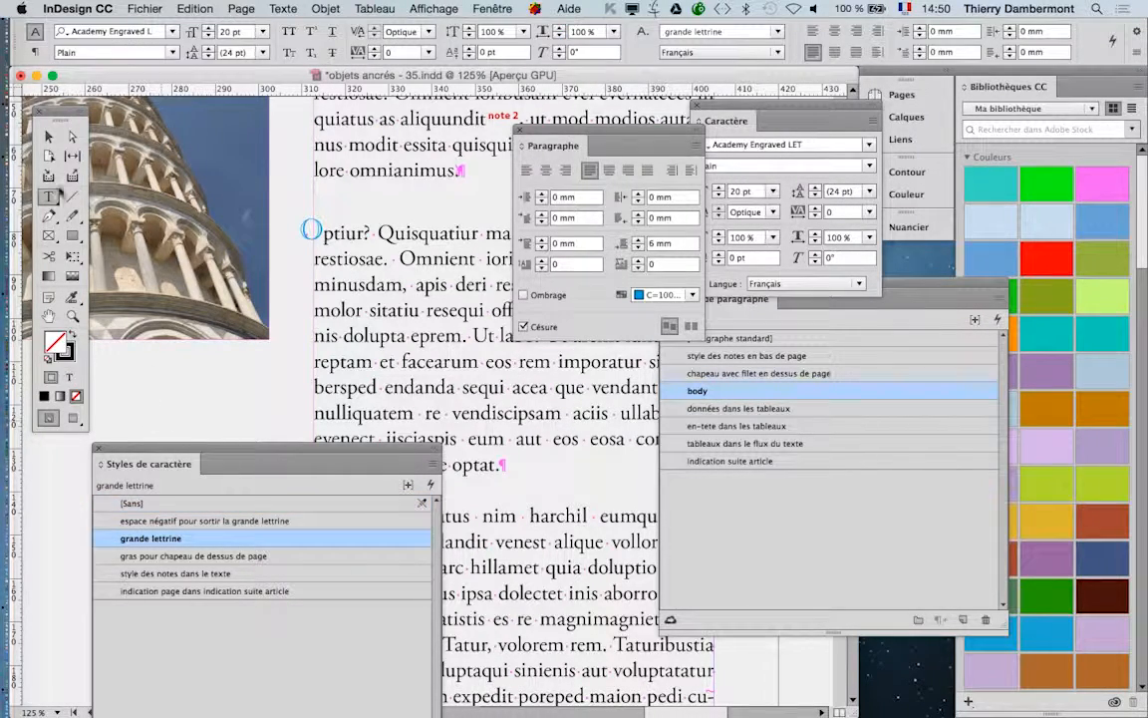
left_click(48, 136)
double_click(208, 540)
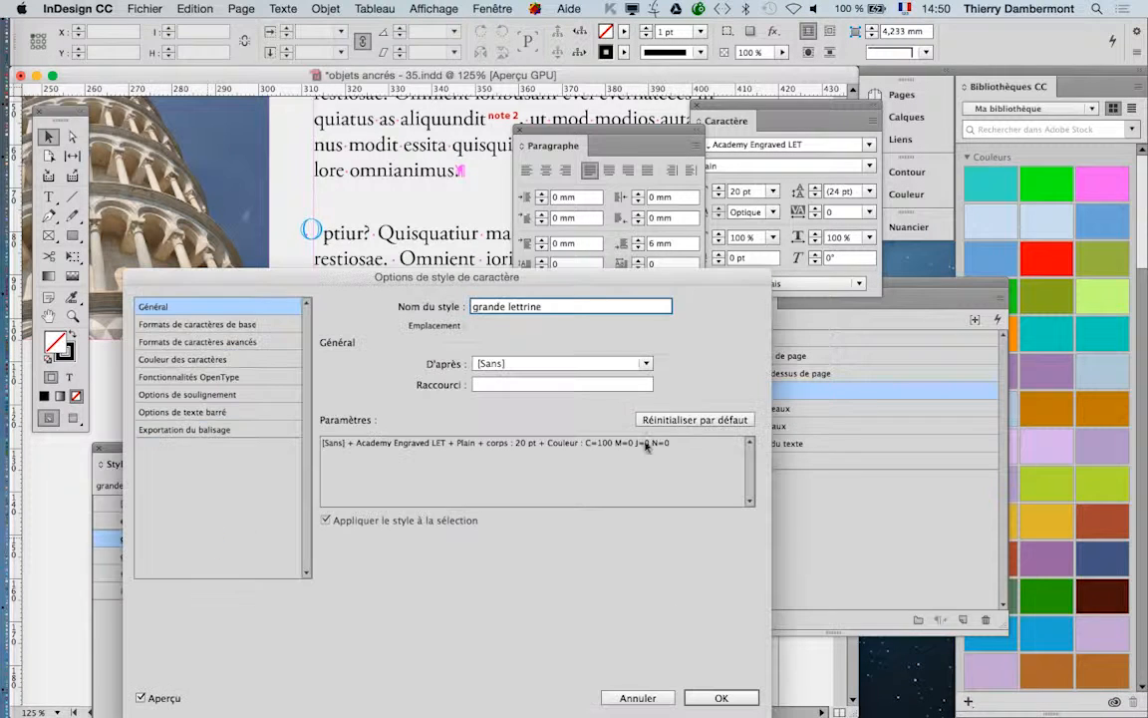
left_click(209, 324)
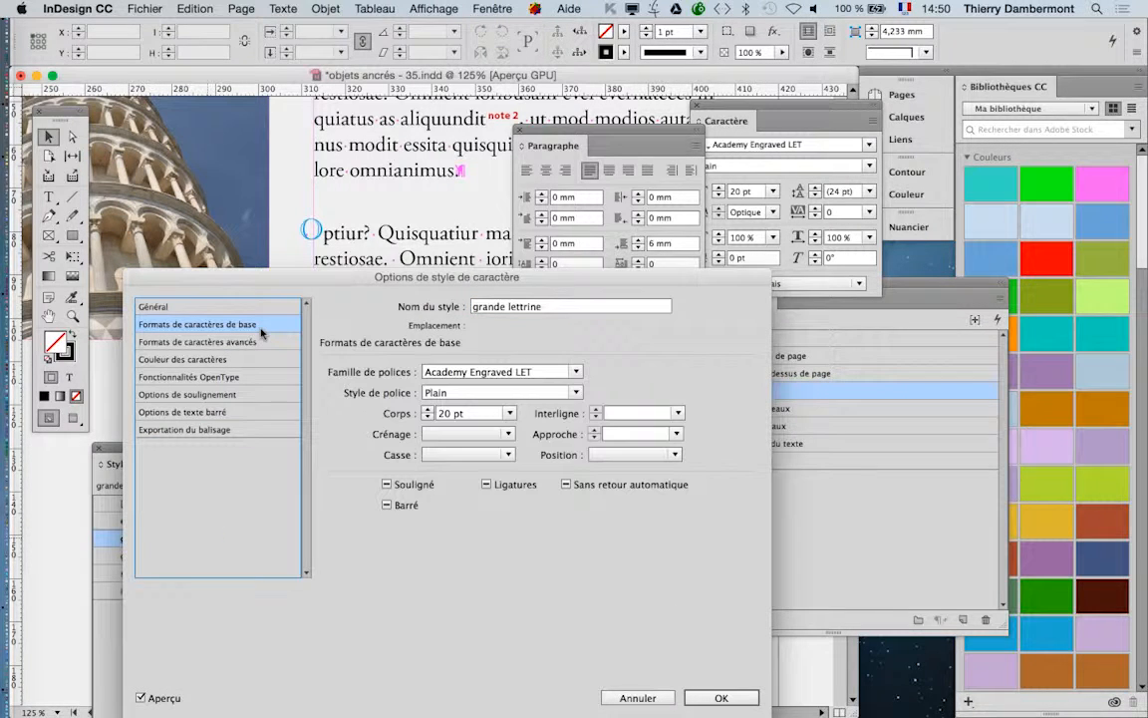
left_click(427, 409)
left_click(427, 409, "shift")
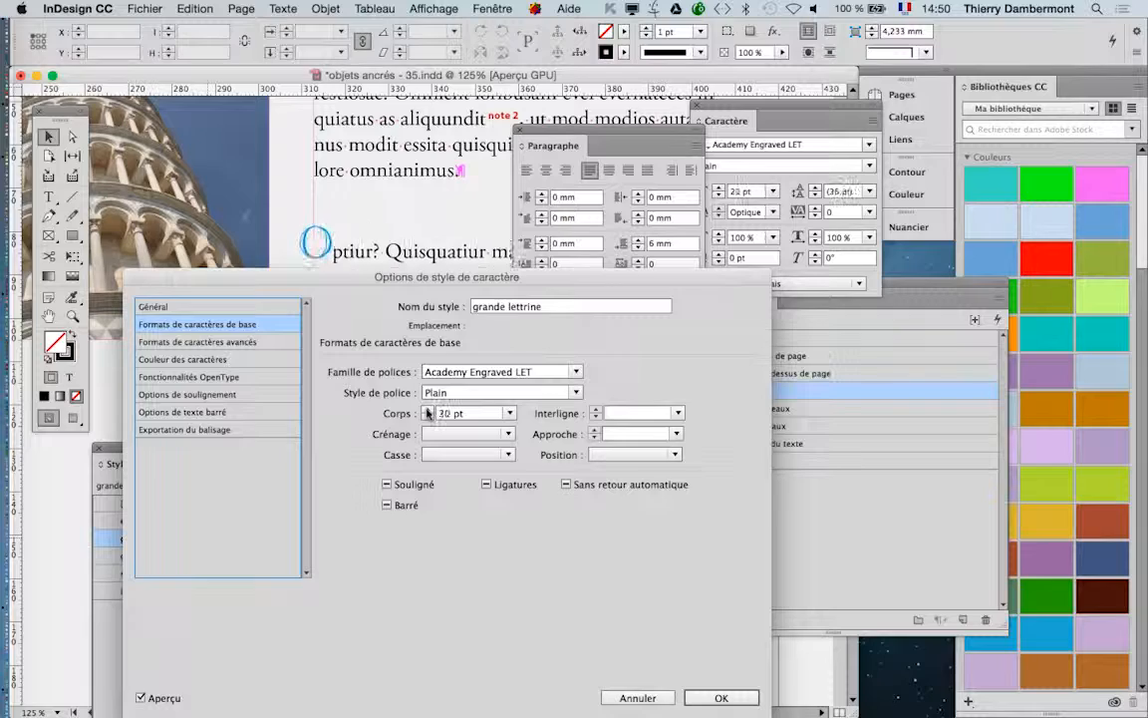
left_click(426, 409, "shift")
left_click_drag(344, 291, 744, 189)
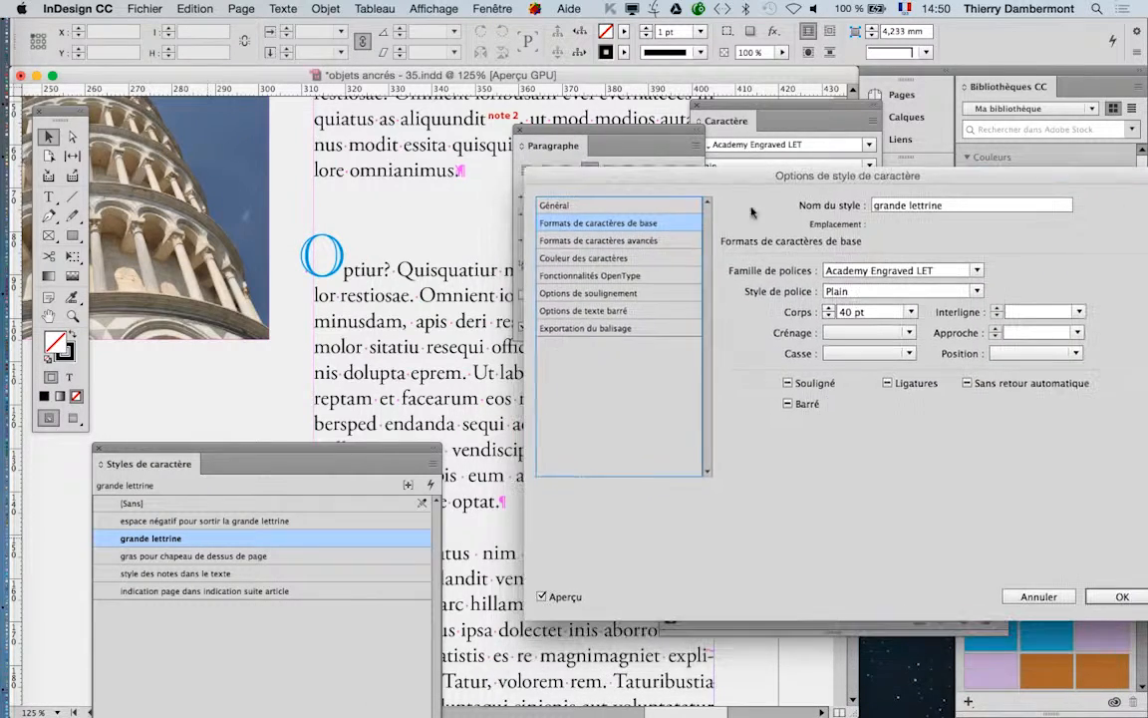
Step: Try a 60 pt size for the "grande lettrine" style, set it back to 40 pt and confirm the style options
left_click(829, 311, "shift")
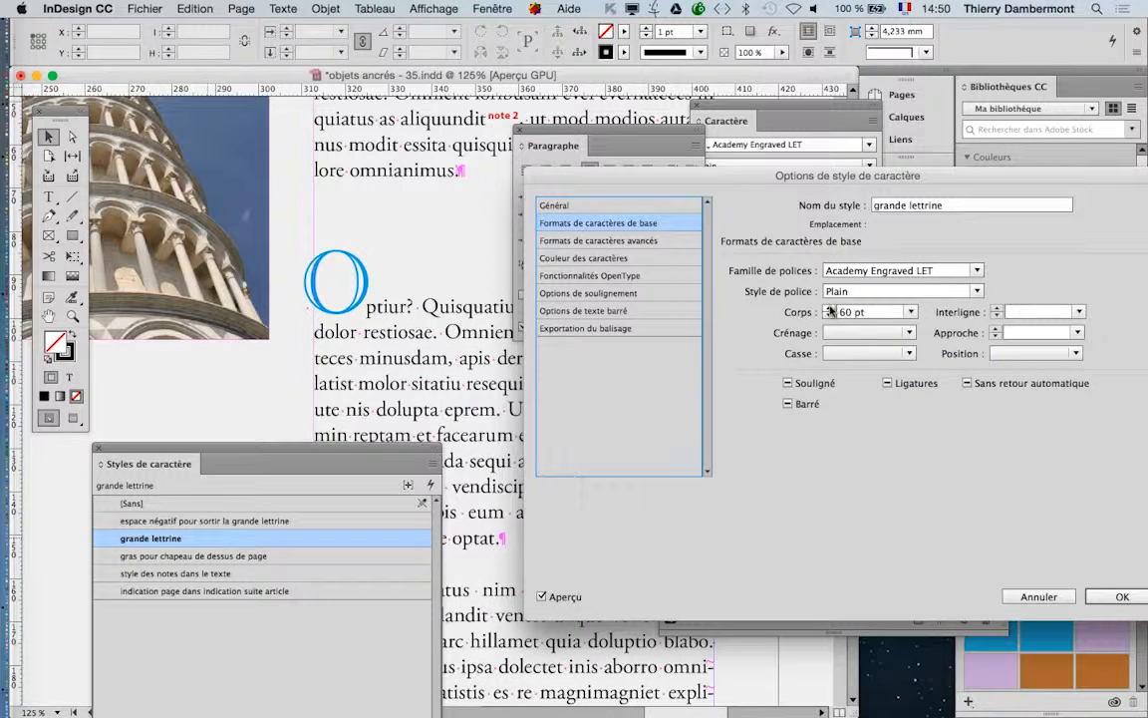
left_click(829, 316, "shift")
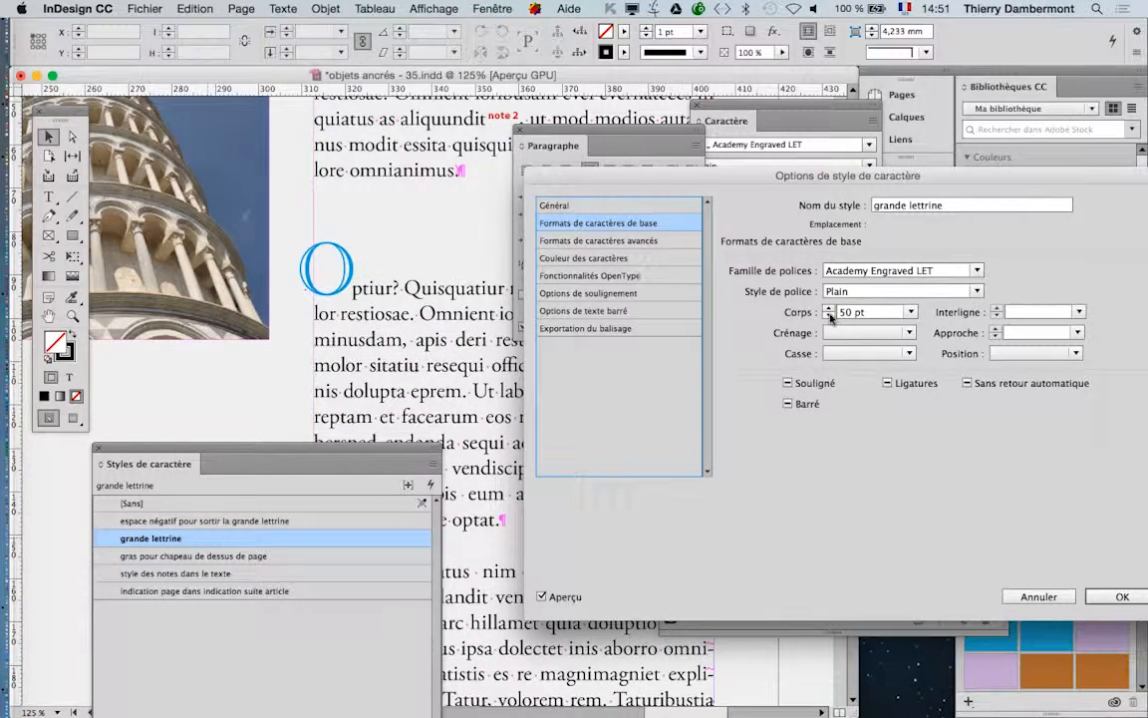
left_click(829, 316, "shift")
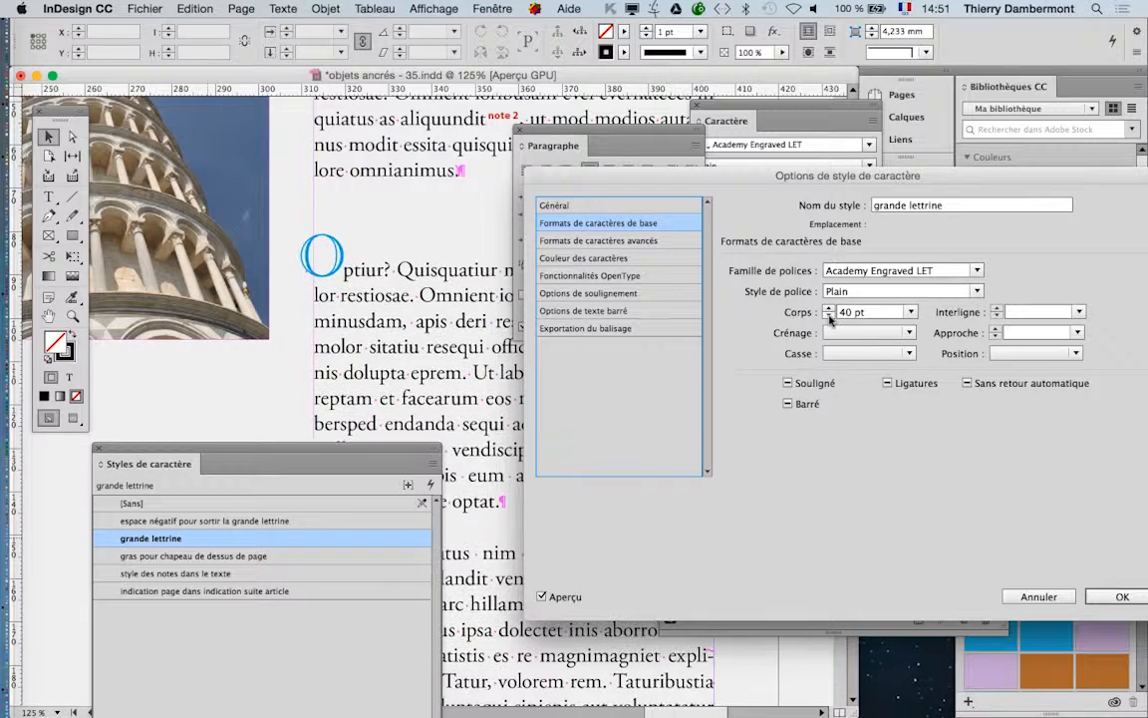
key("Return")
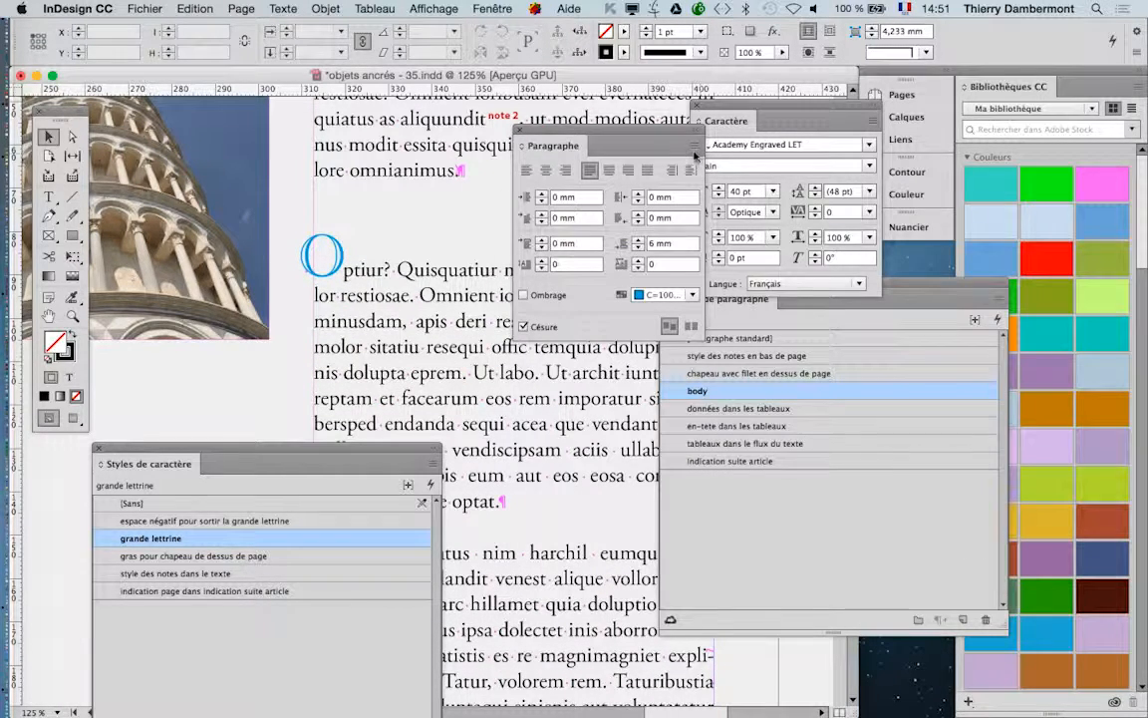
left_click(695, 148)
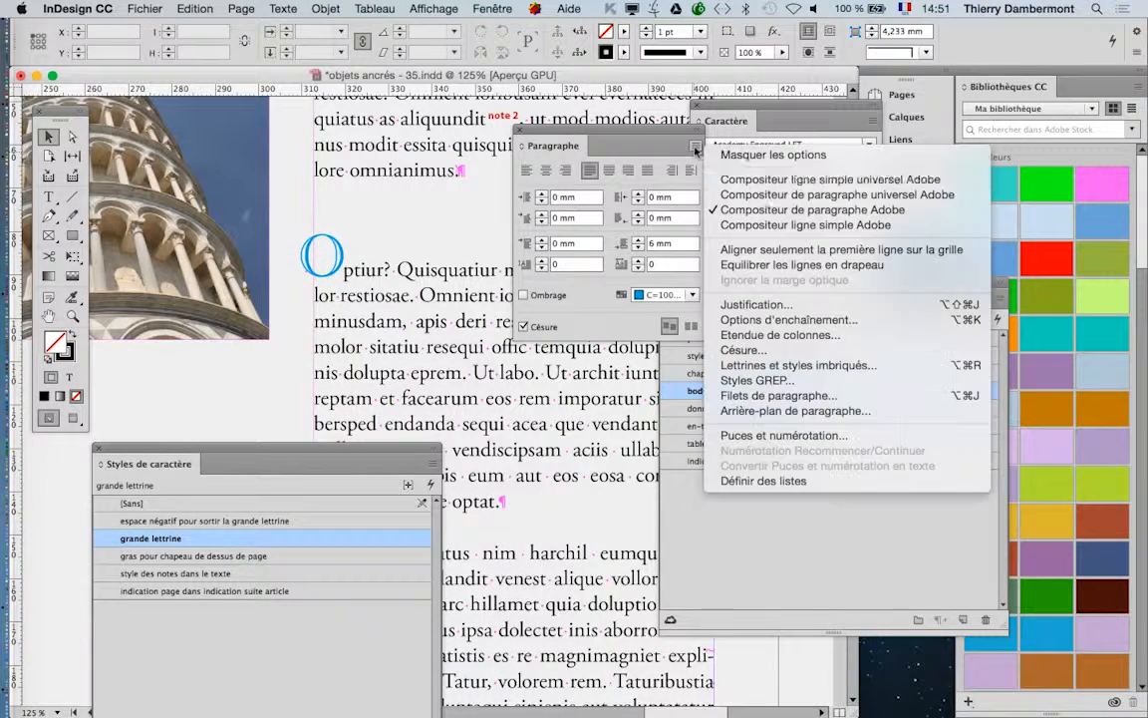
left_click(826, 365)
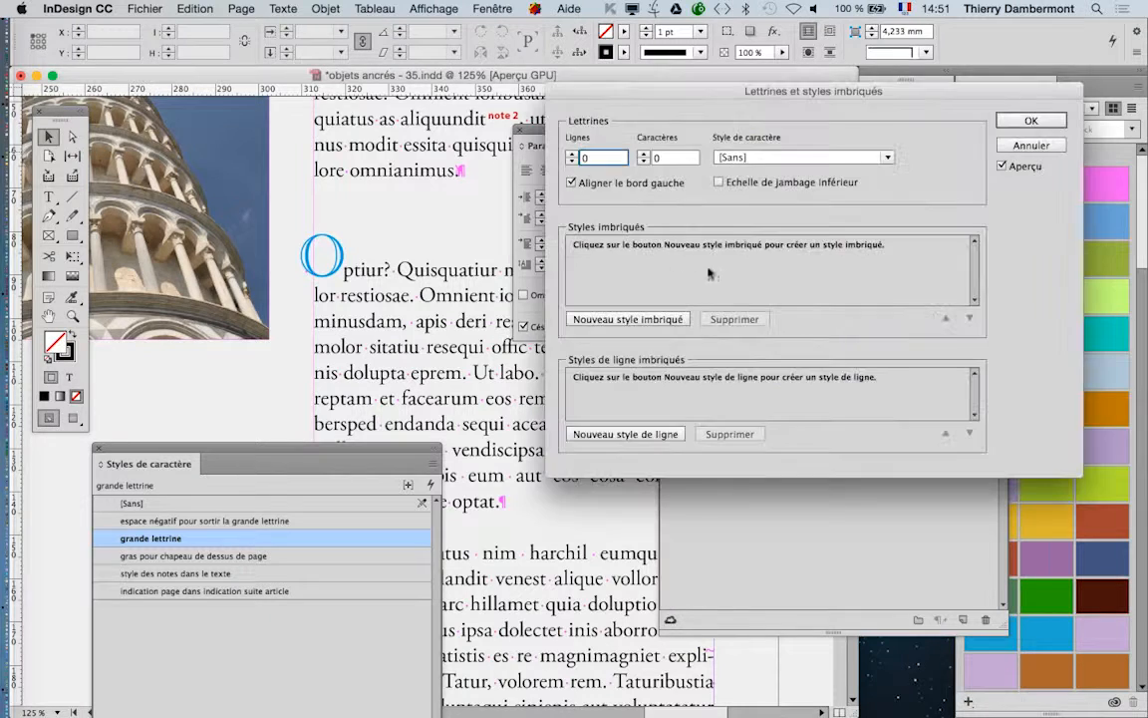
left_click(572, 154)
left_click(572, 154)
left_click(1031, 146)
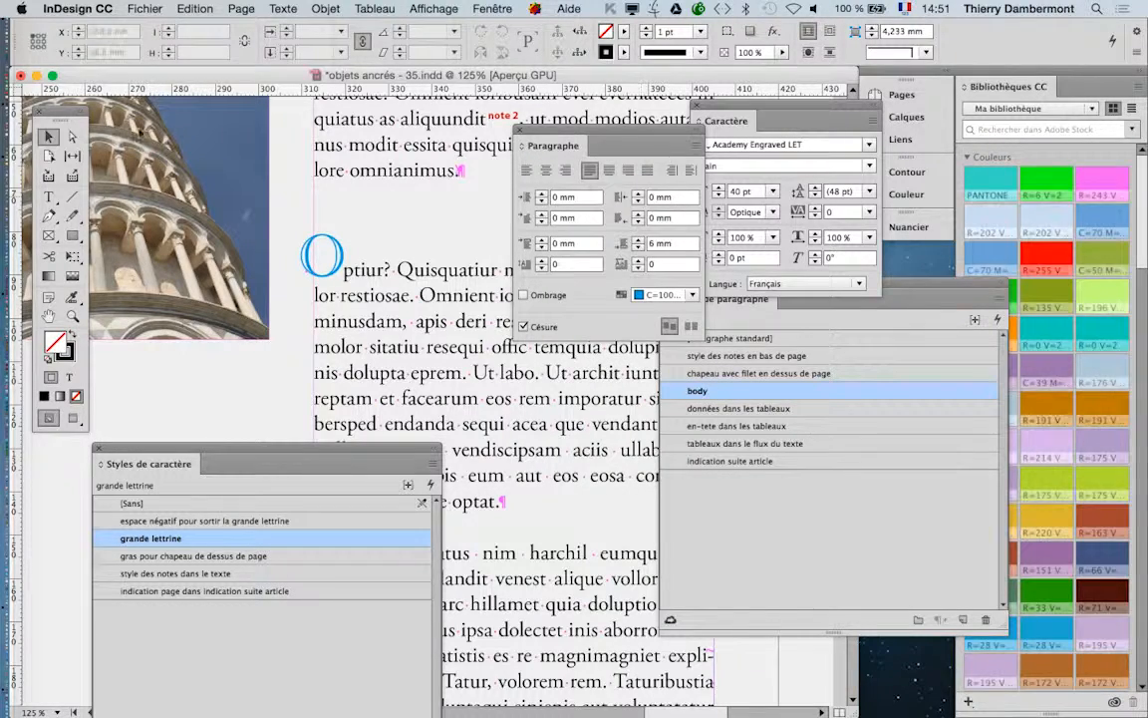
Step: Place the text cursor in the "Optiur?" paragraph with the Type tool and open its Lettrines et styles imbriqués settings
left_click(50, 197)
left_click(431, 320)
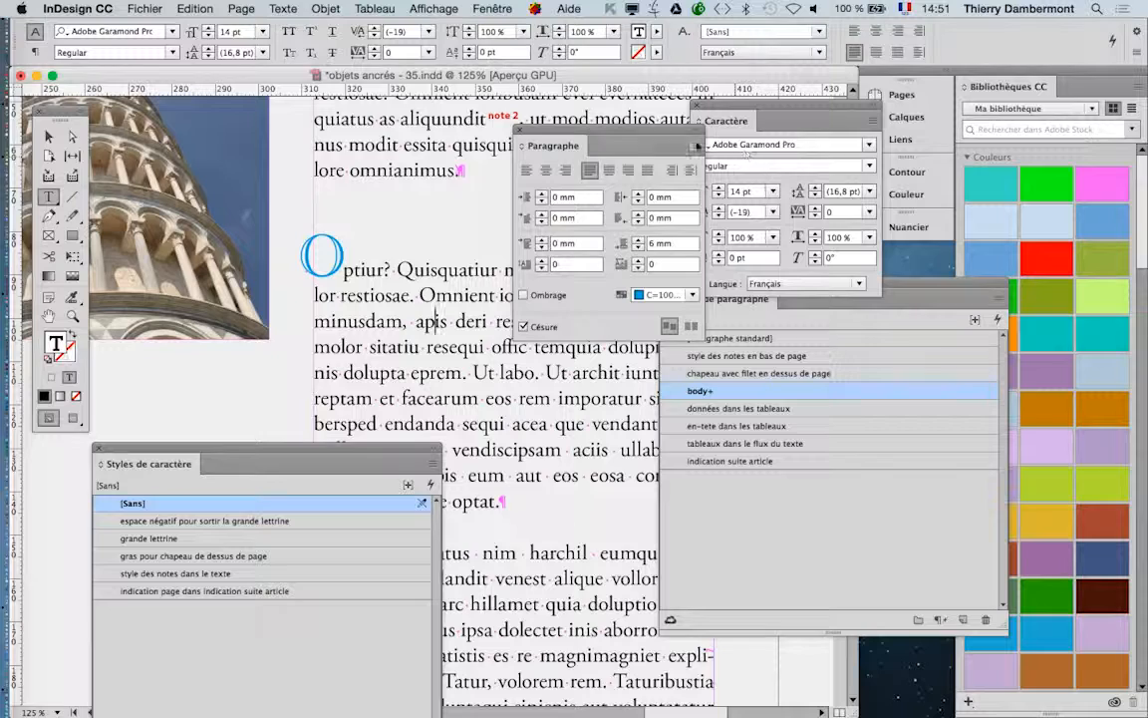
left_click(696, 147)
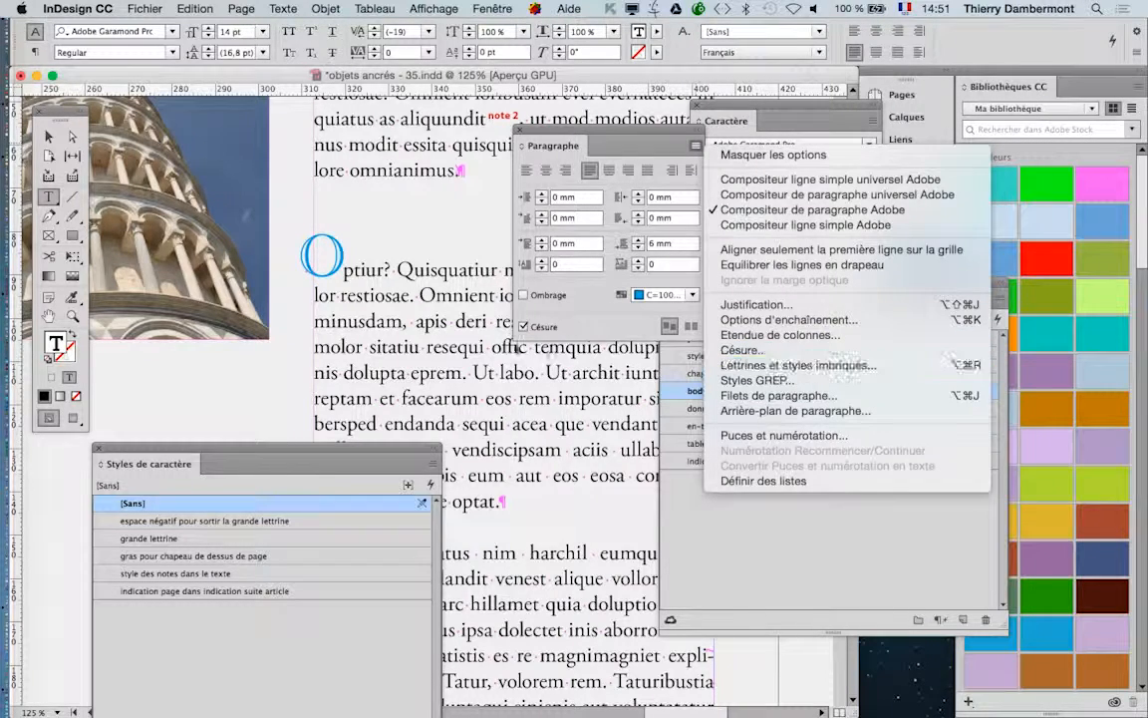
left_click(466, 315)
left_click(387, 274)
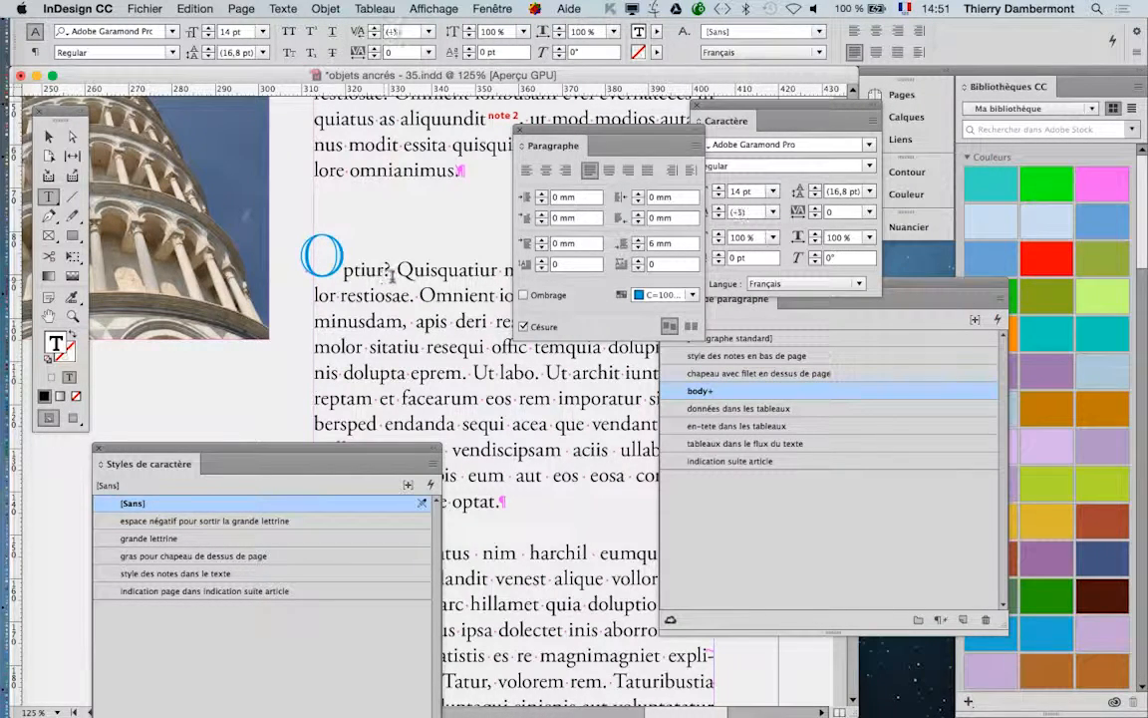
left_click(695, 147)
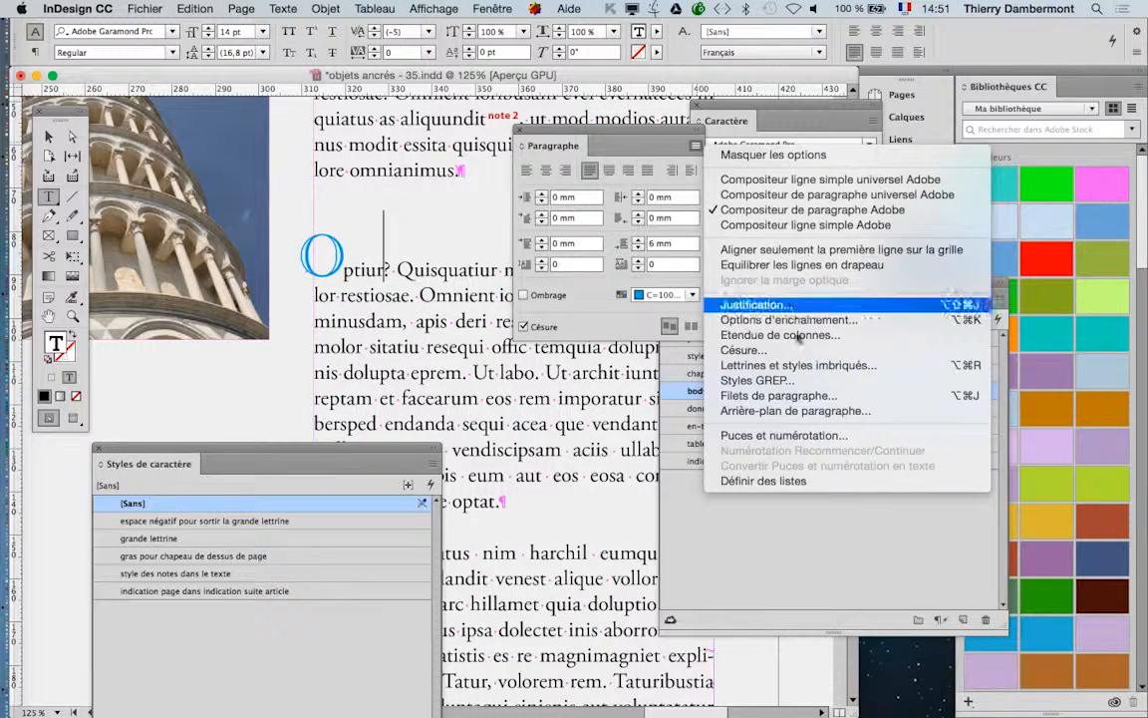
left_click(808, 366)
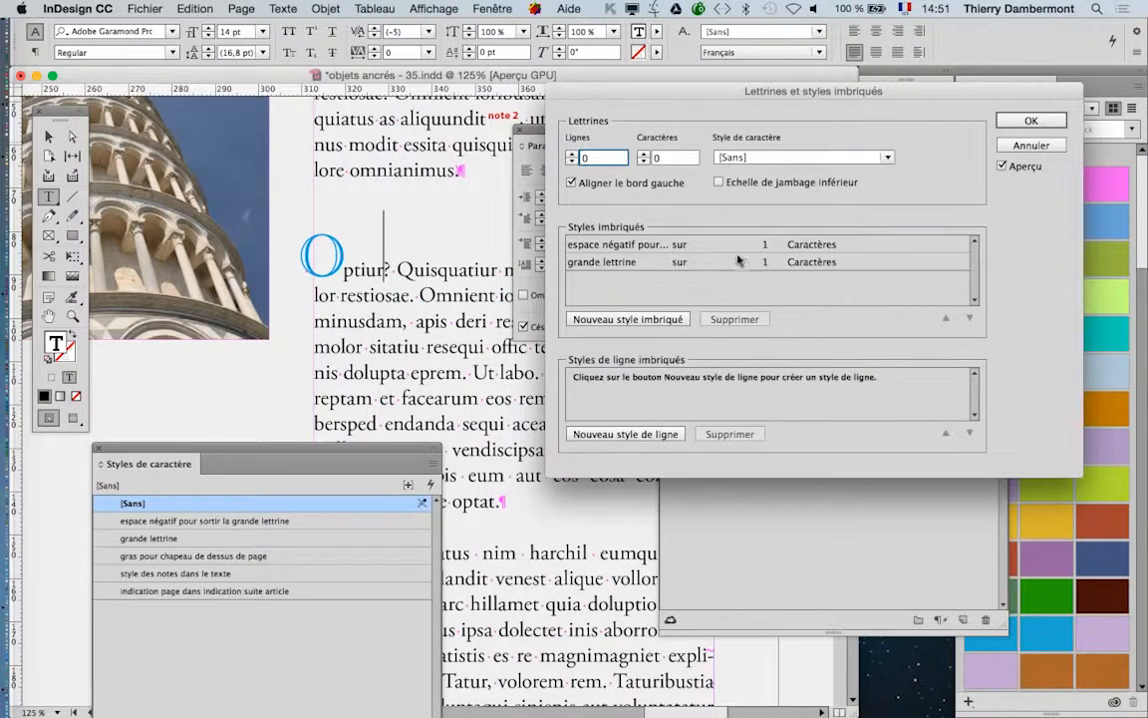
Step: Try a drop cap of 2 lines and 2 characters on the "Optiur?" paragraph
left_click(572, 154)
left_click(572, 154)
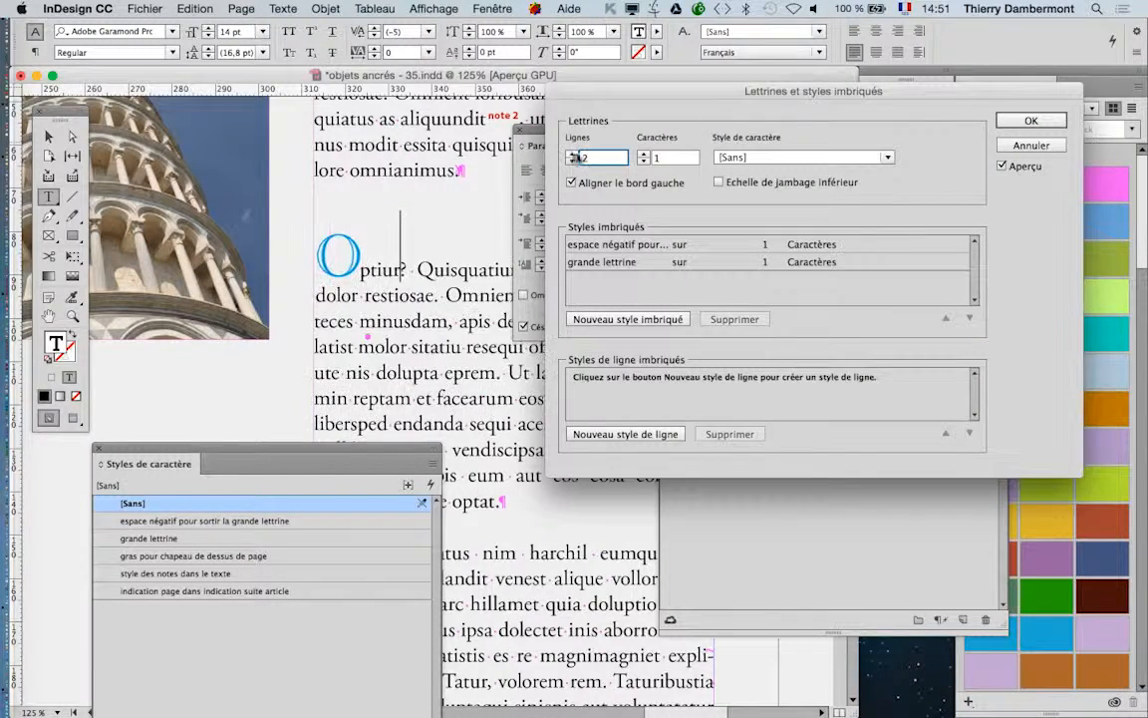
left_click(643, 153)
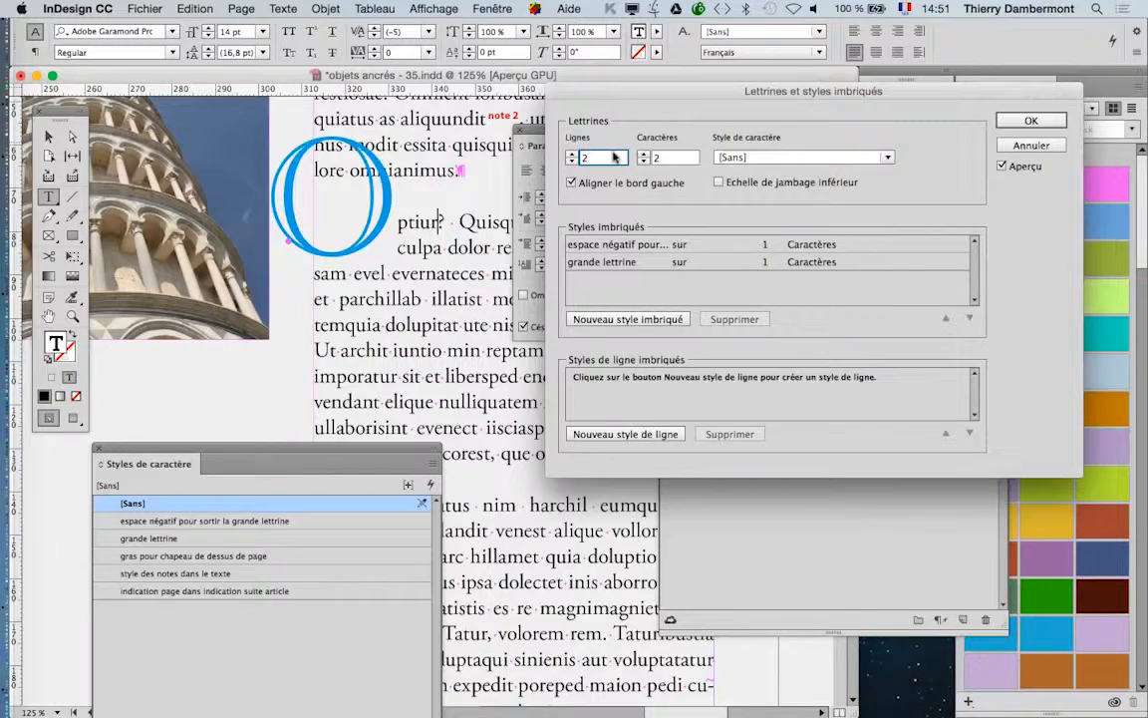
left_click(570, 161)
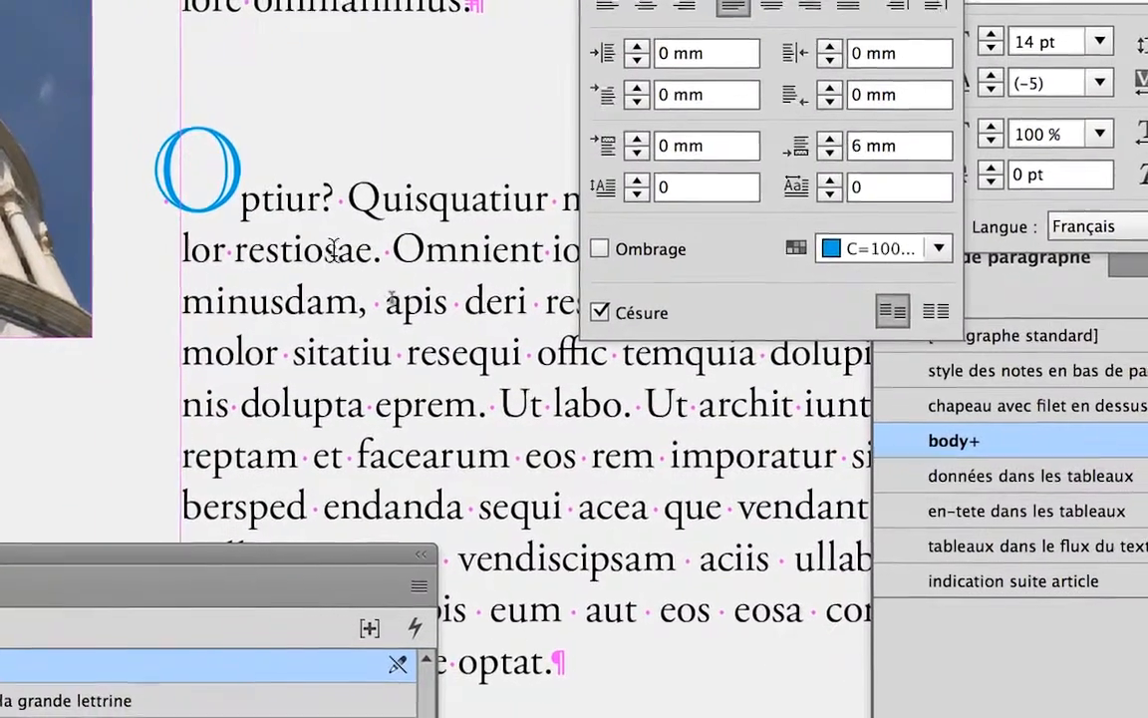
Step: Reopen the Lettrines et styles imbriqués settings for the "Optiur?" paragraph and set the drop cap to 3 lines and 2 characters
left_click(332, 249)
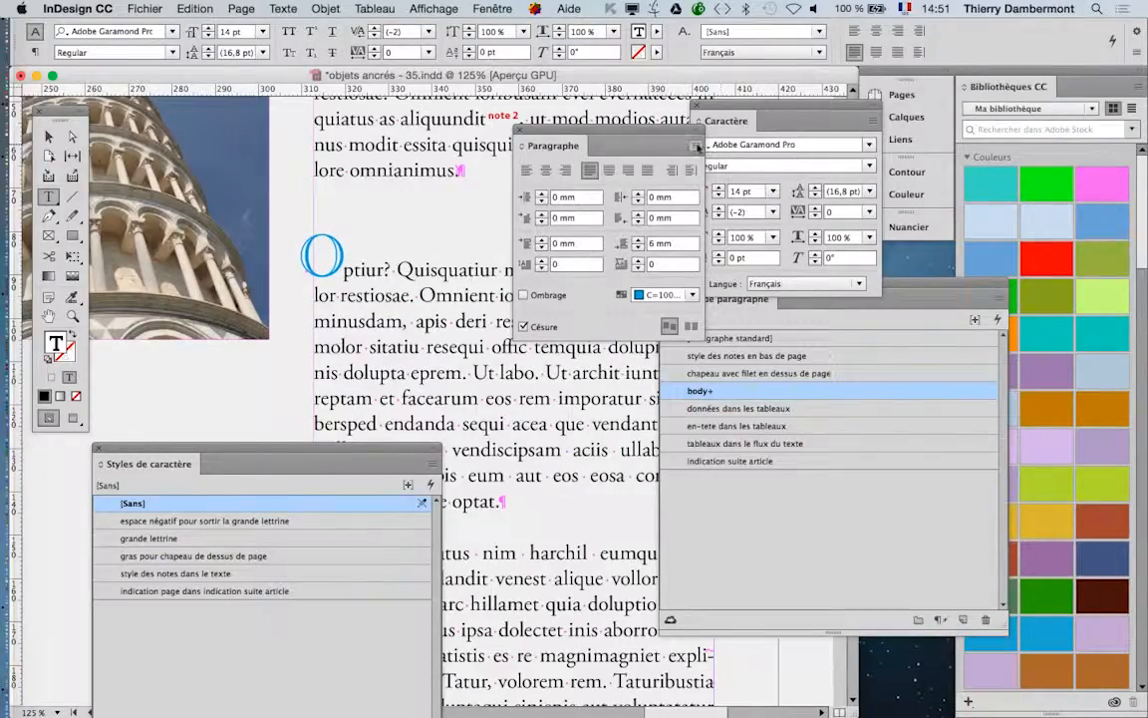
left_click(696, 147)
left_click(778, 331)
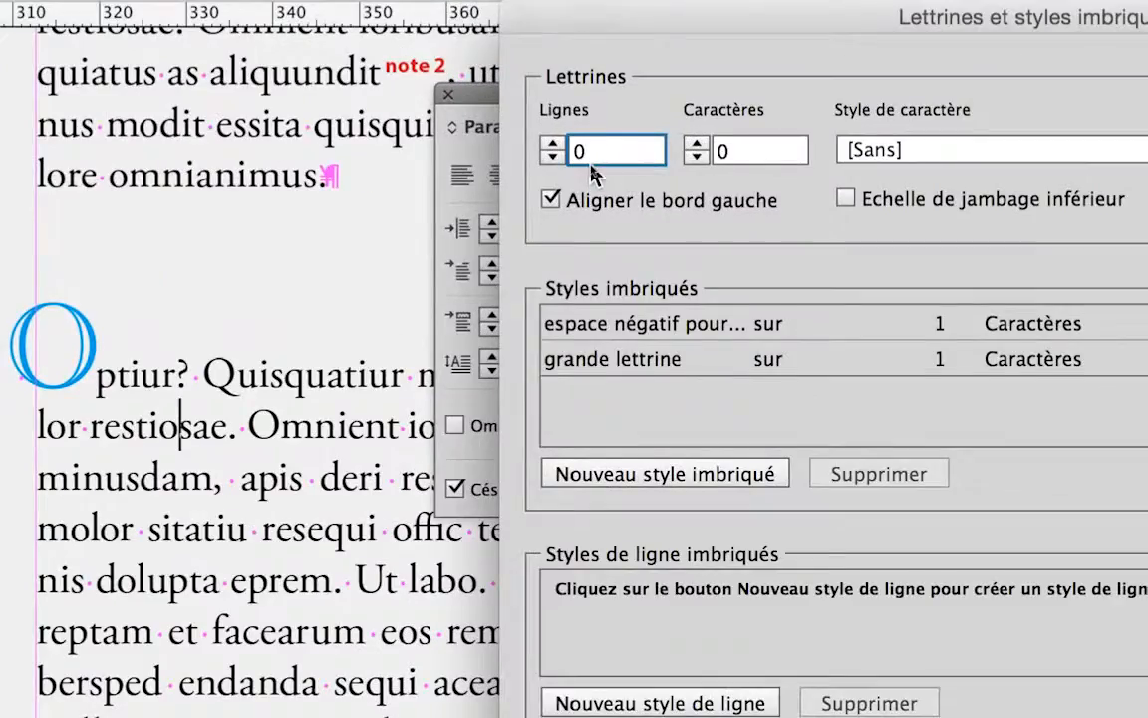
left_click(575, 155)
left_click(575, 155)
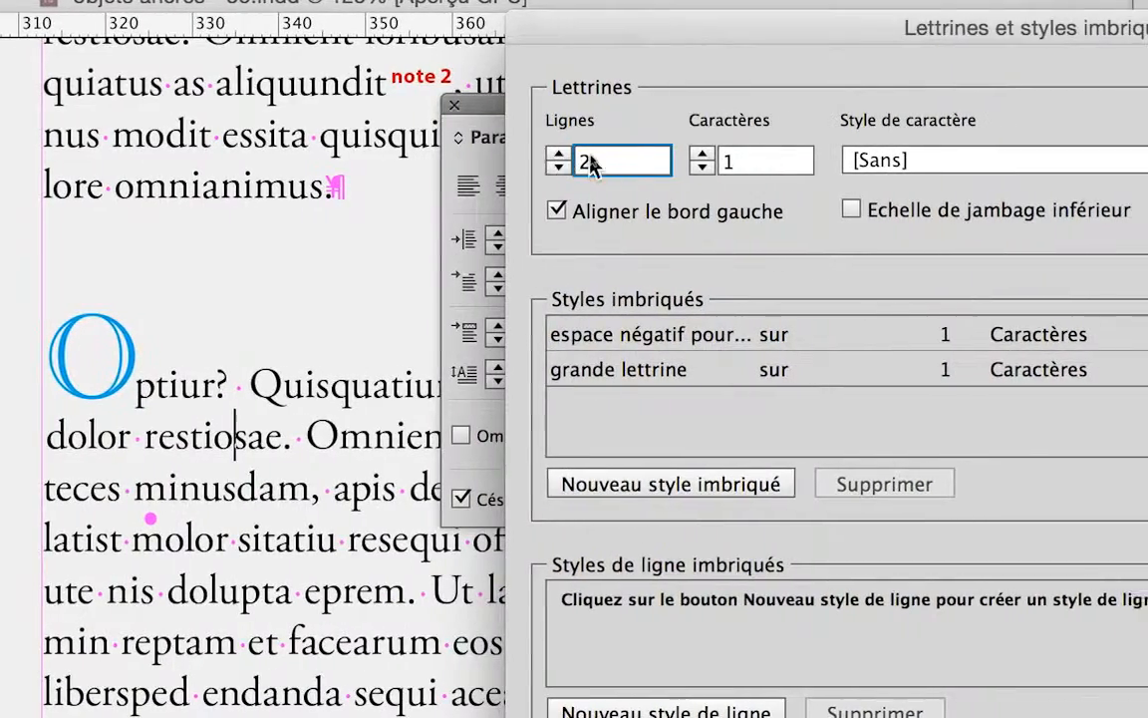
left_click(555, 154)
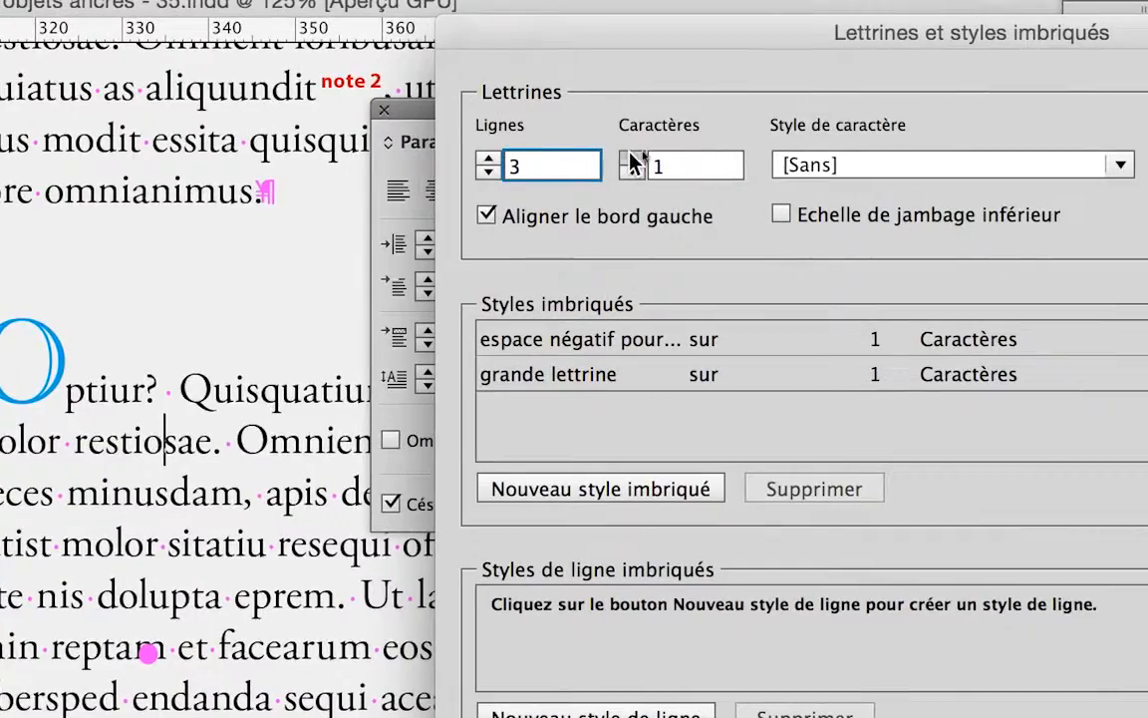
left_click(722, 157)
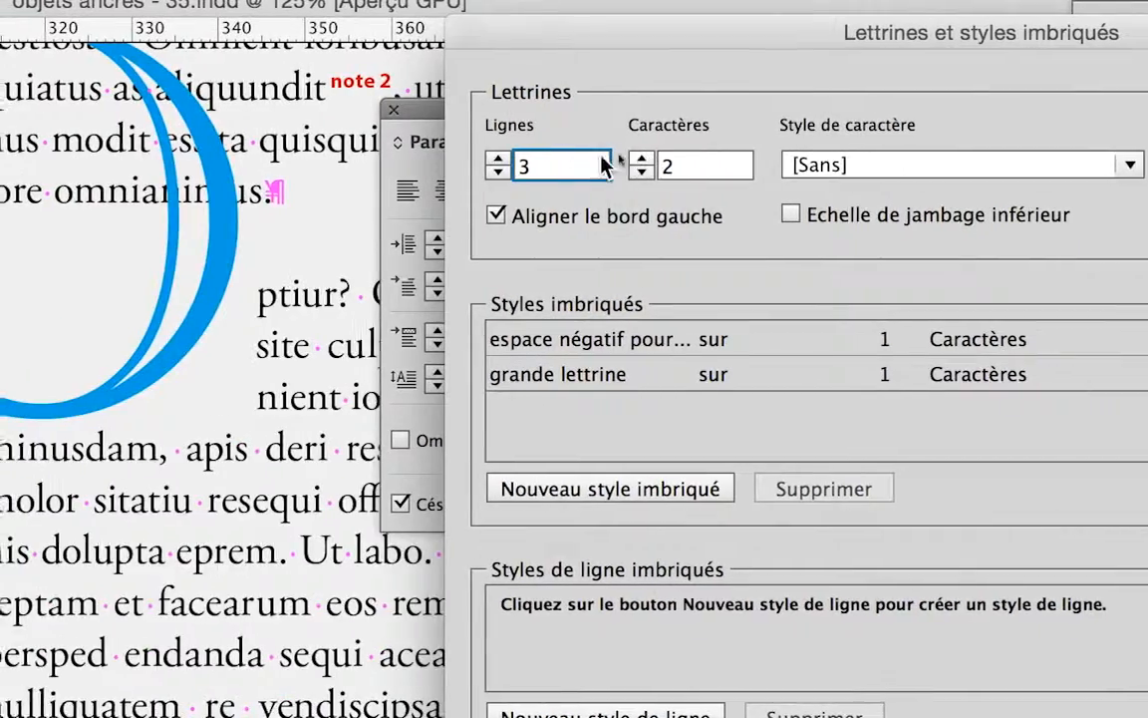
Step: Compare smaller drop cap heights, set the drop cap to 4 lines, apply it and move the Paragraphe panel off the text
left_click(594, 160)
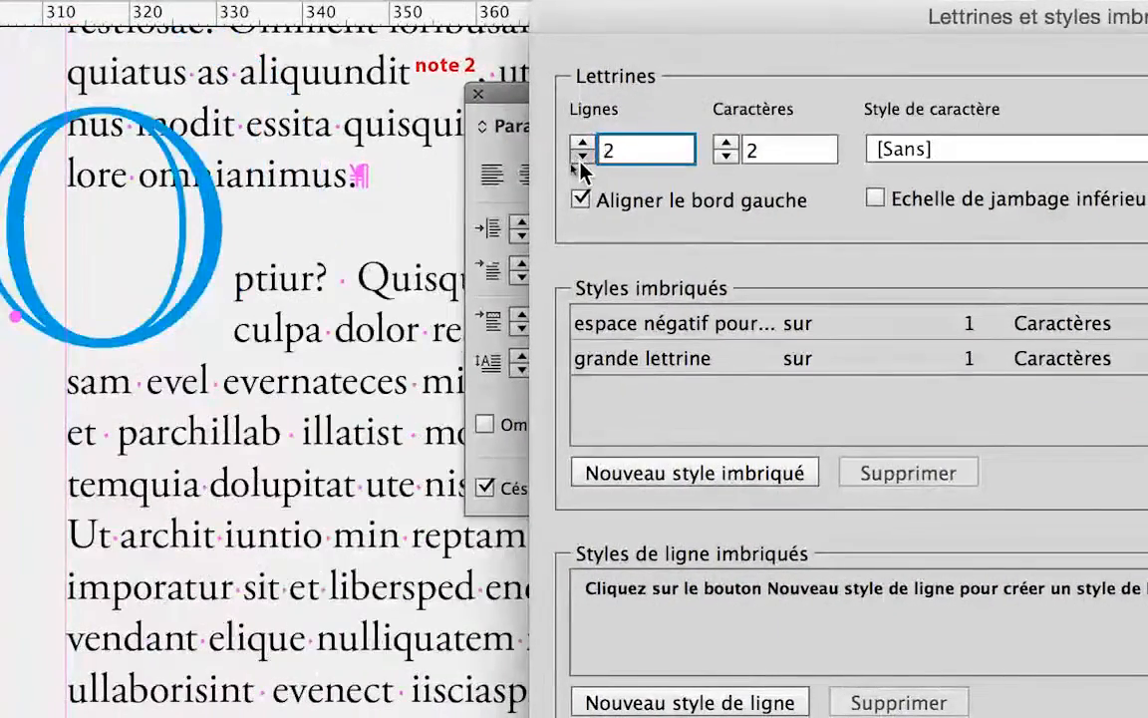
left_click(594, 161)
left_click(583, 145)
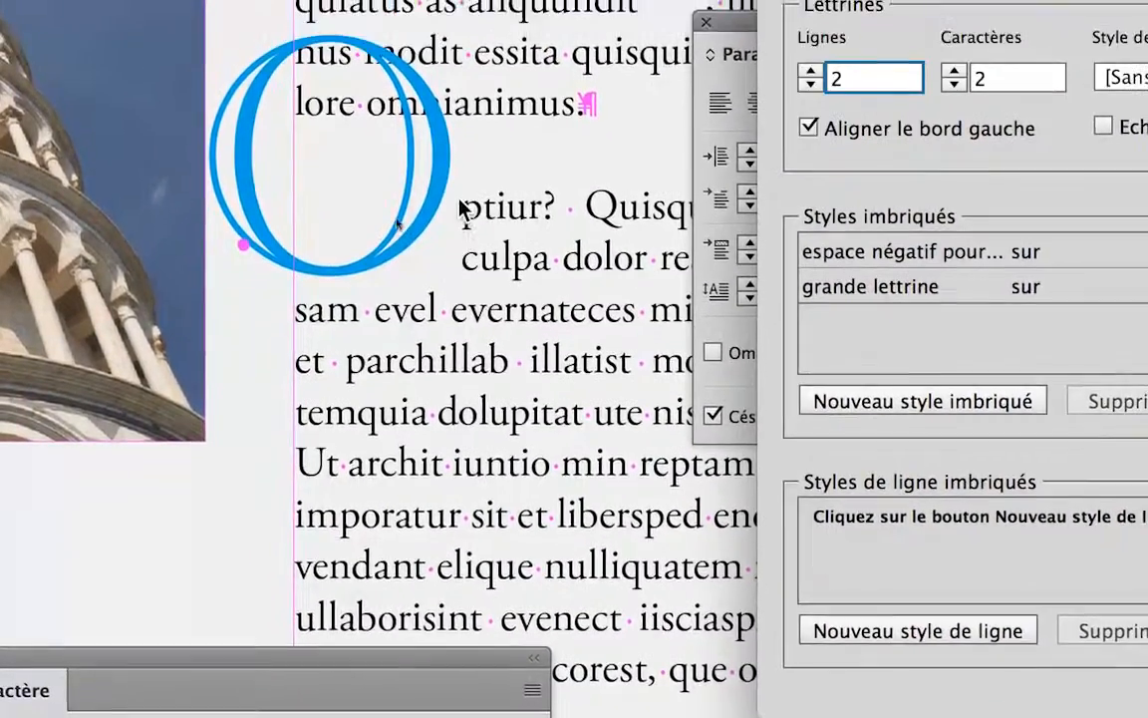
left_click(810, 72)
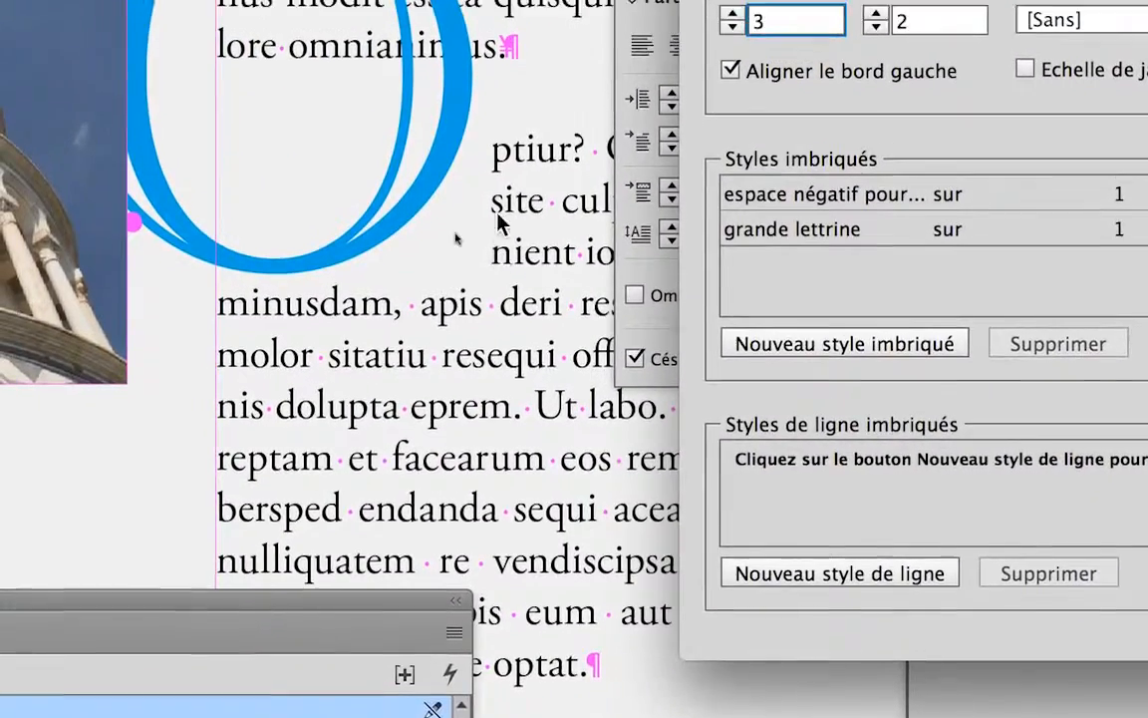
left_click(732, 13)
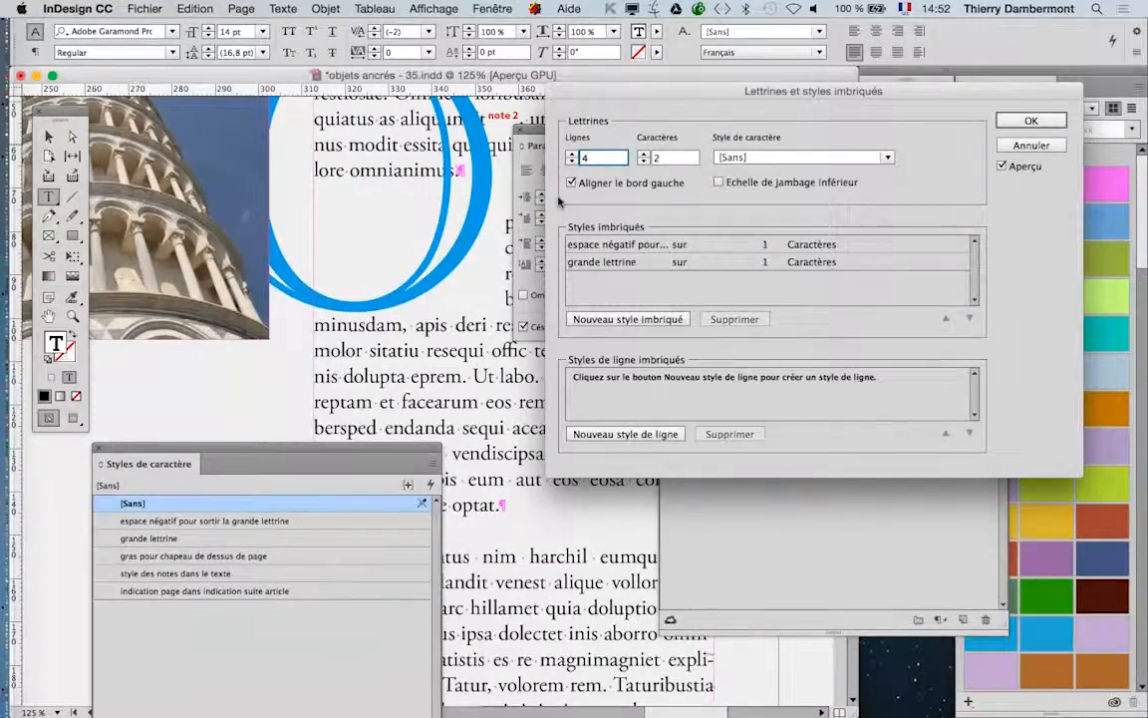
left_click(1030, 120)
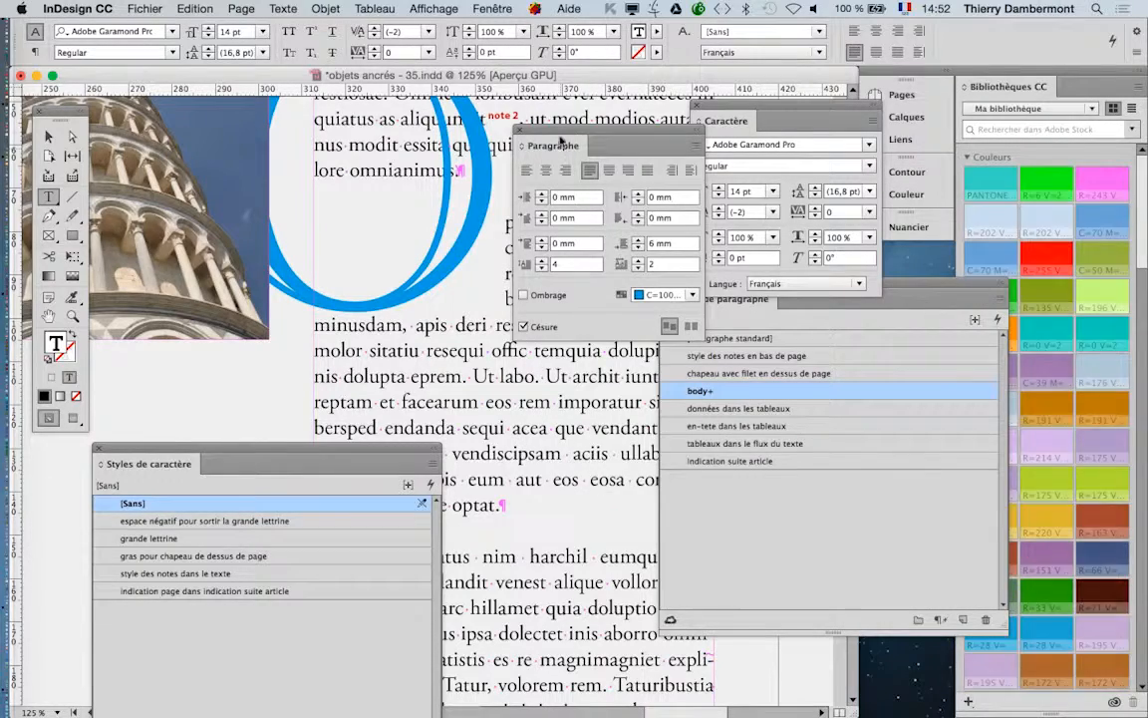
left_click_drag(581, 139, 686, 328)
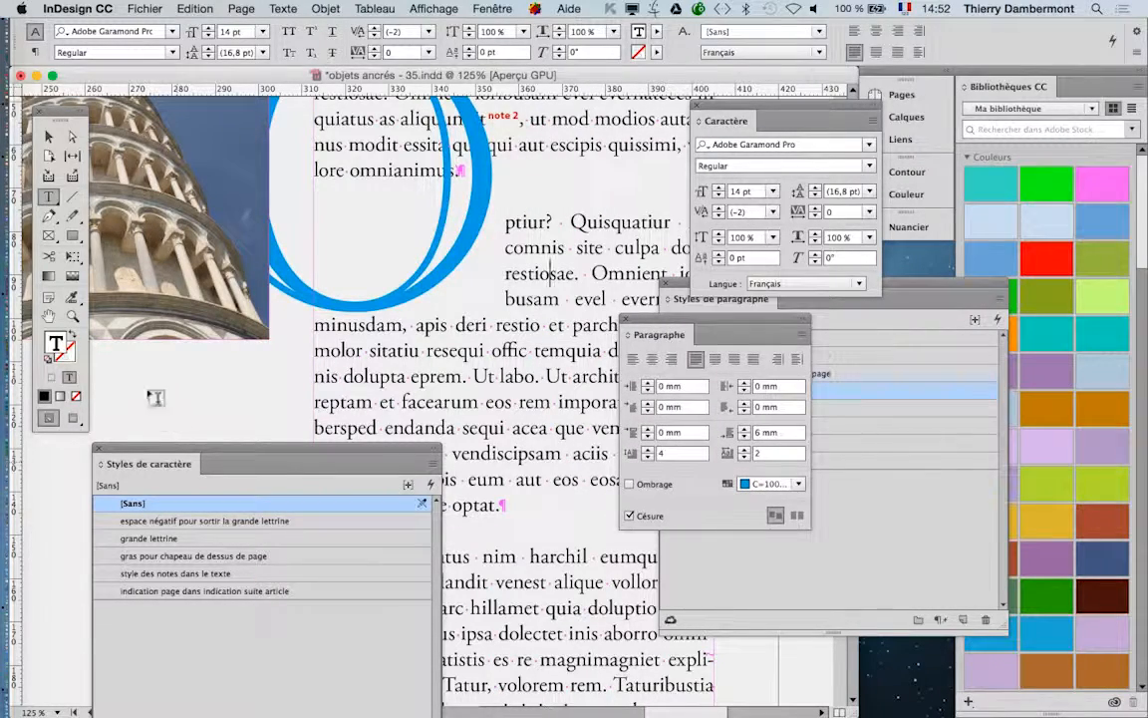
Step: Set the font size of the "grande lettrine" character style to 20 pt with nothing selected
left_click(46, 136)
left_click(189, 539)
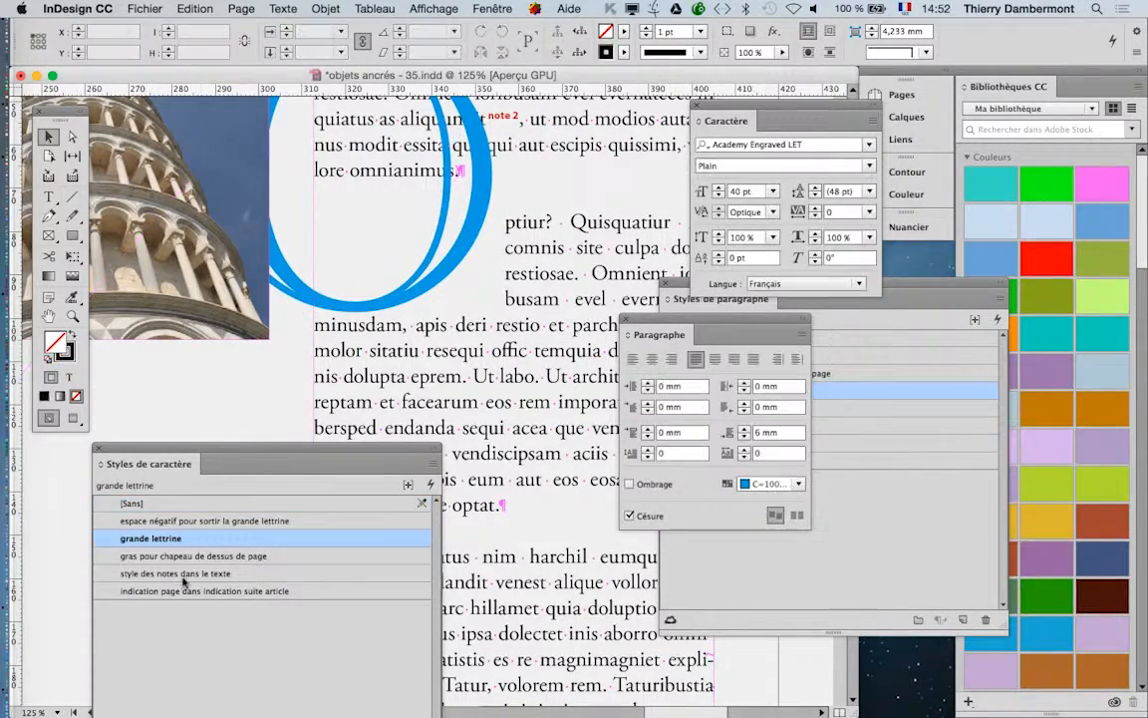
double_click(262, 540)
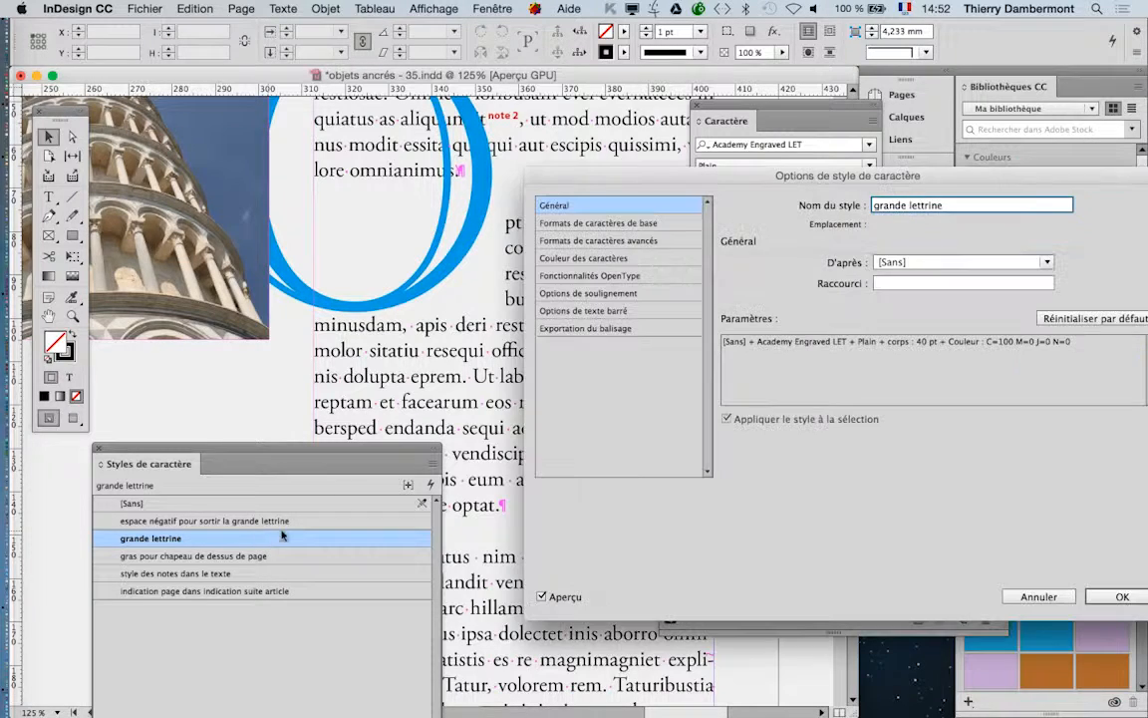
left_click(607, 222)
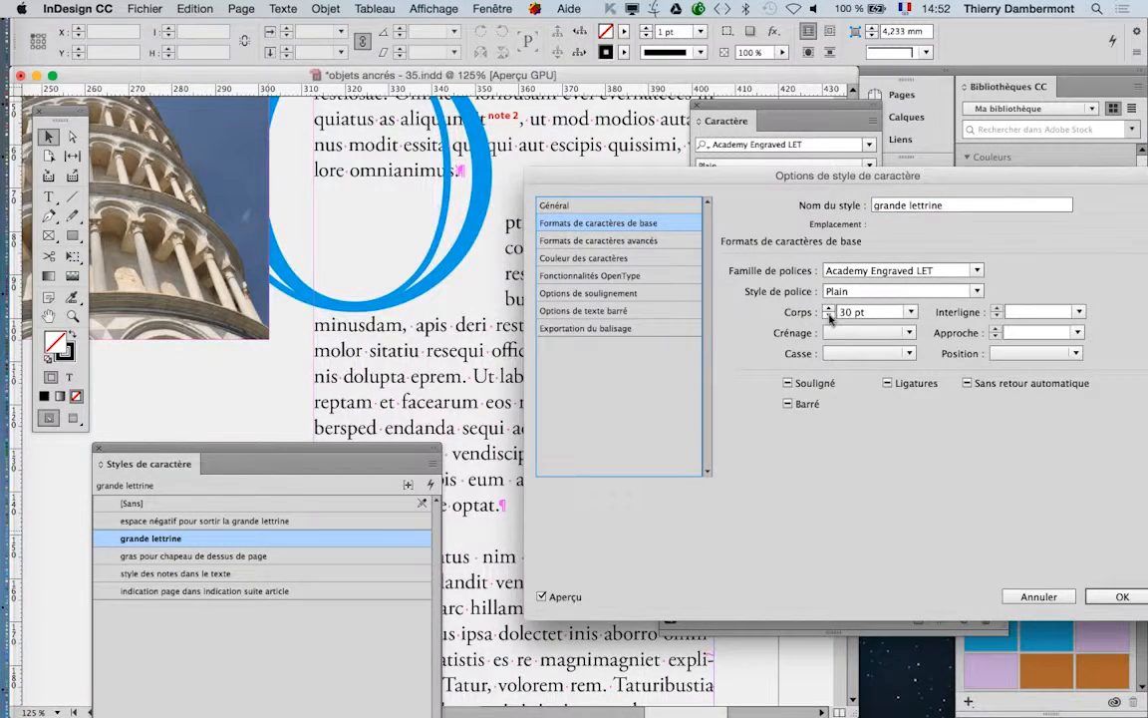
left_click(829, 316)
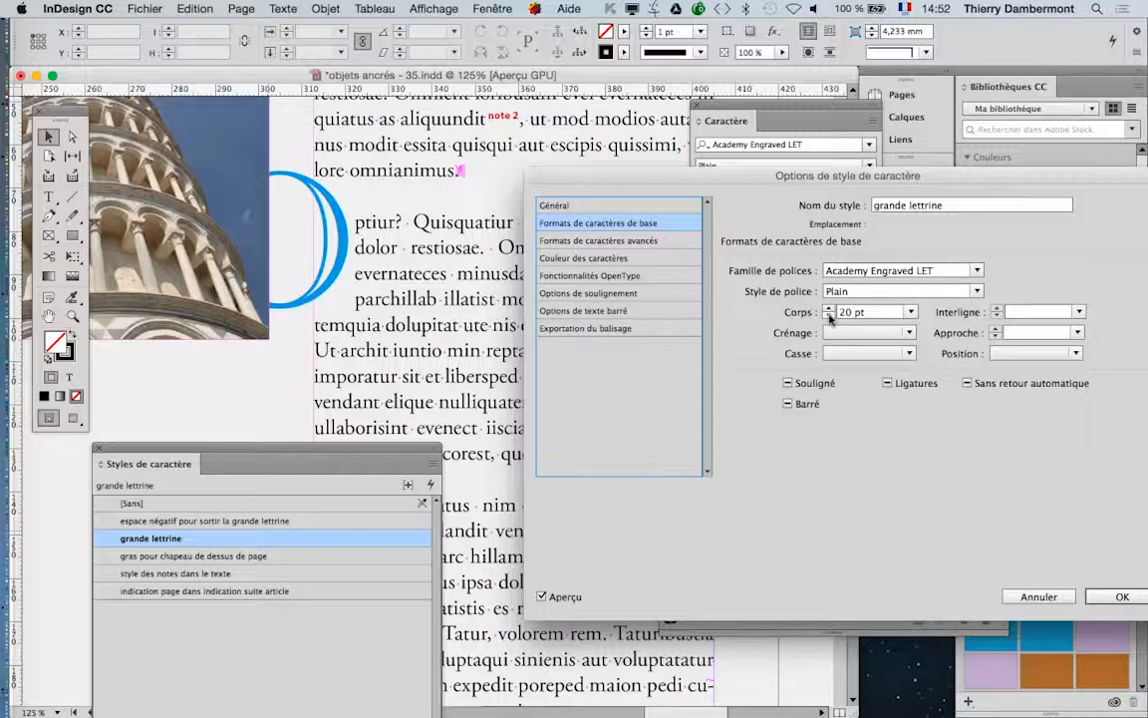
key("Return")
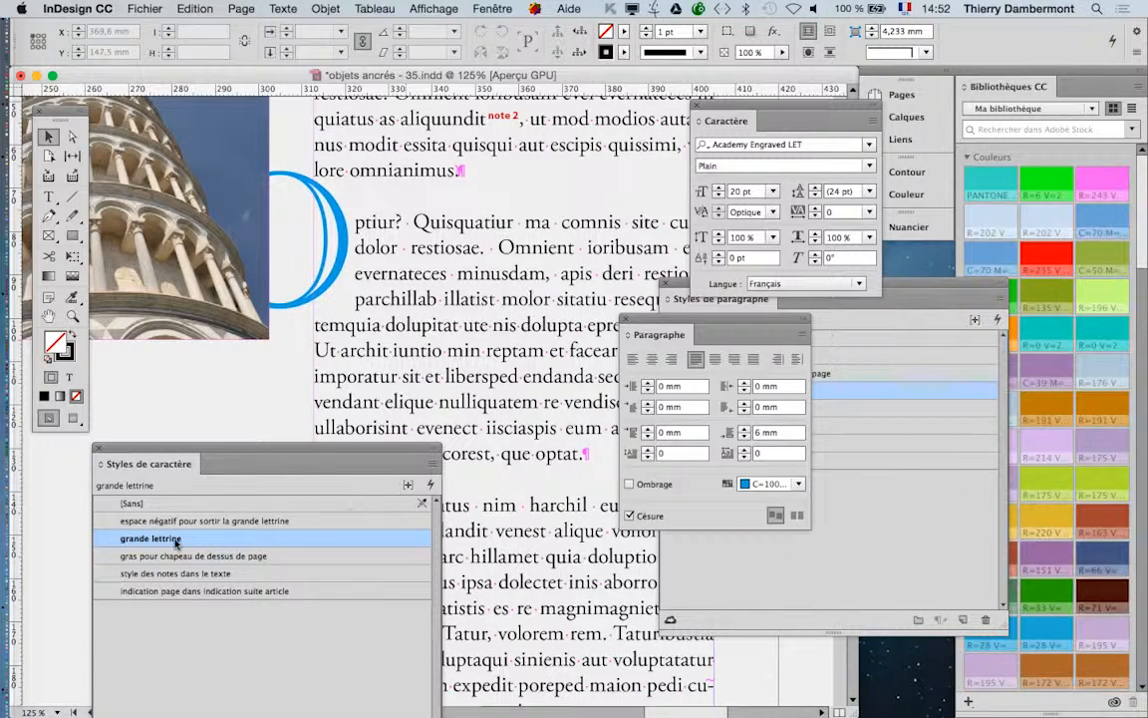
Step: Set the tracking (Approche) of the "espace négatif pour sortir la grande lettrine" character style to -450
double_click(175, 521)
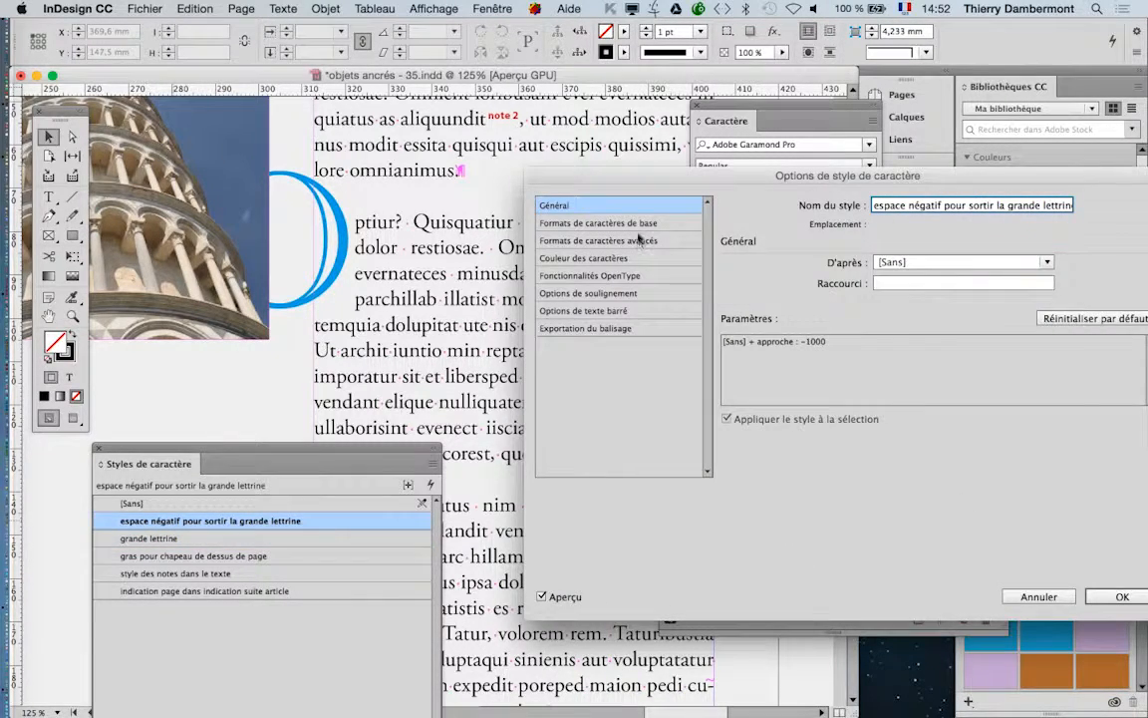
left_click(578, 222)
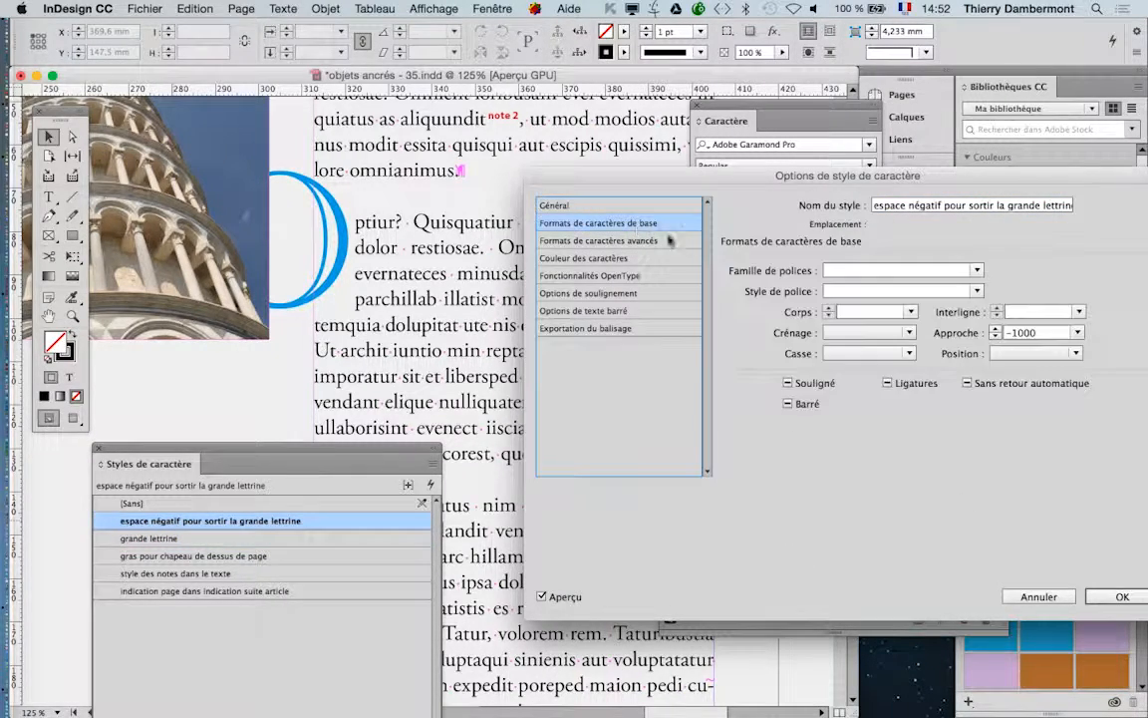
left_click(995, 330)
left_click(995, 330)
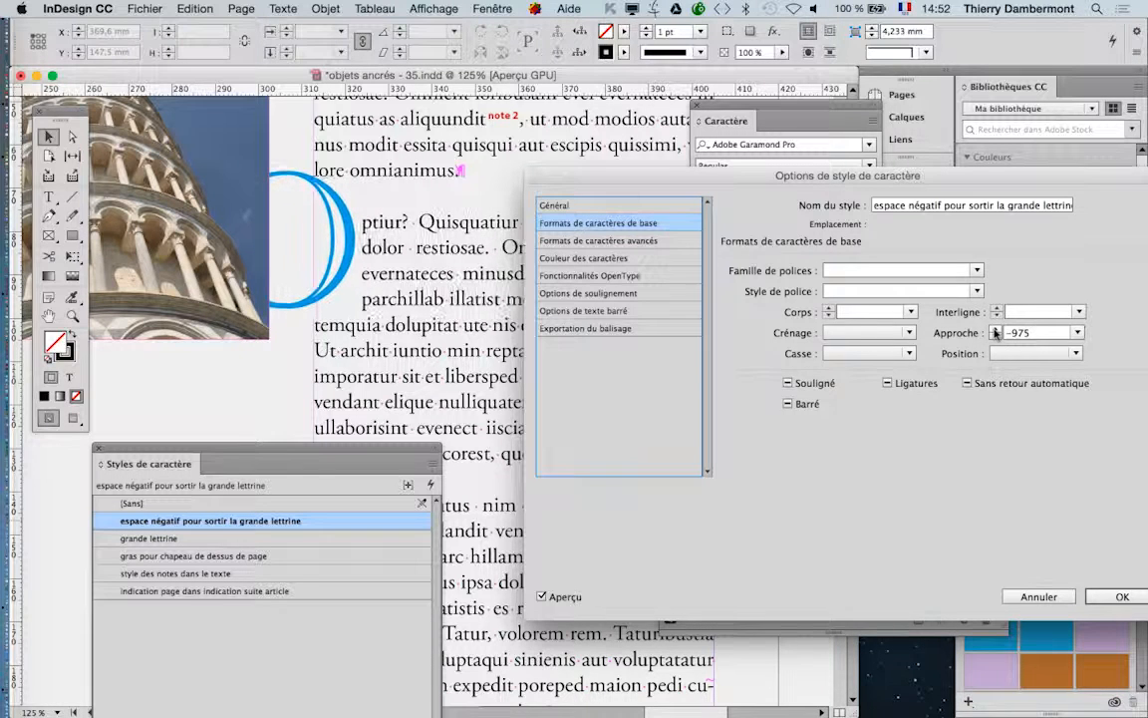
left_click(994, 330)
left_click(995, 330)
left_click(995, 331)
left_click(995, 331)
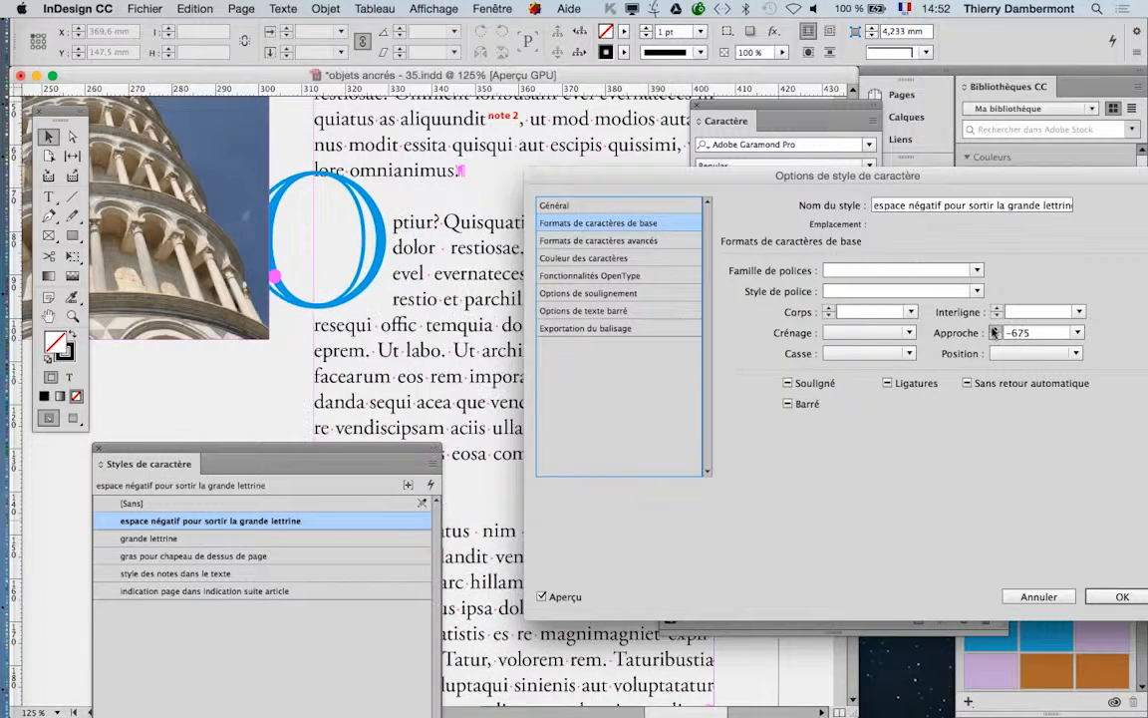
left_click(995, 331)
left_click(995, 331)
left_click(995, 331)
left_click(995, 331)
left_click(995, 331)
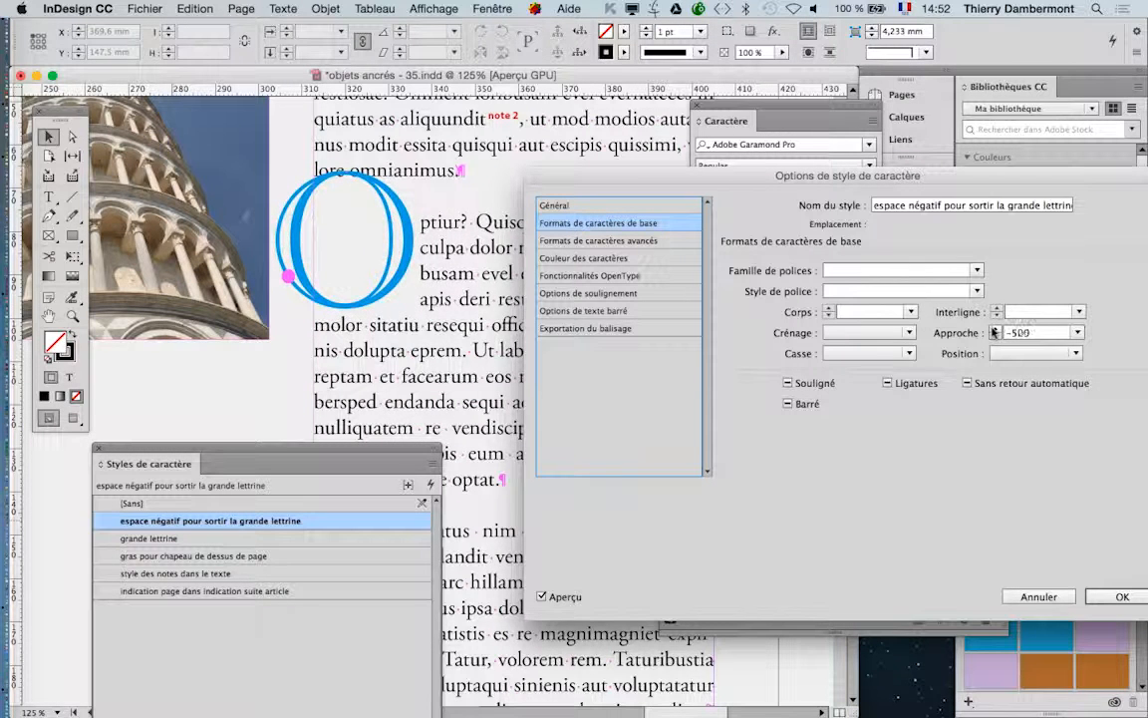
left_click(995, 331)
left_click(994, 331)
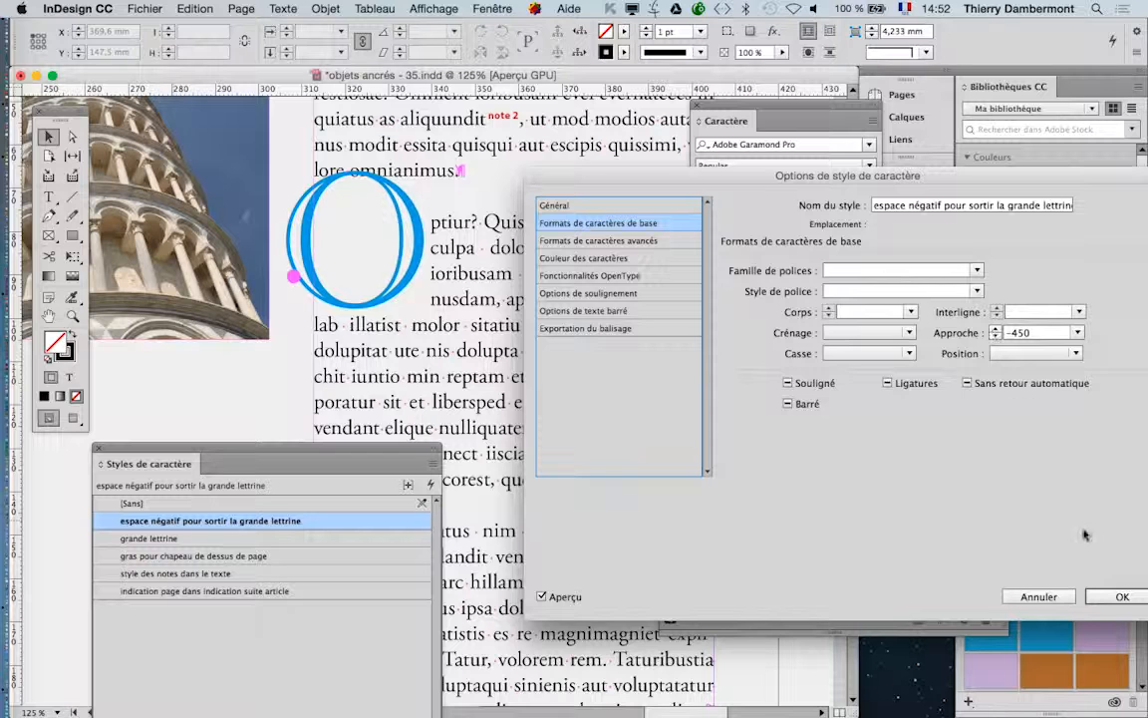
left_click(1119, 595)
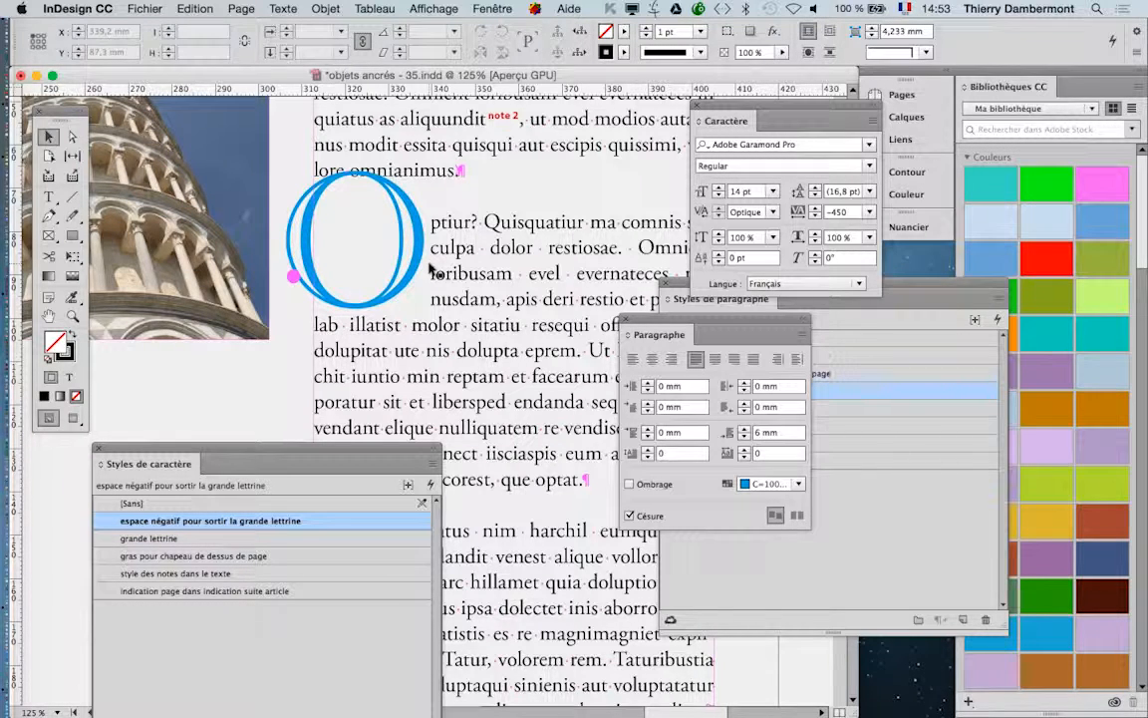
Step: Reduce the font size of the "grande lettrine" character style to 18 pt after comparing it with 16 pt
double_click(190, 538)
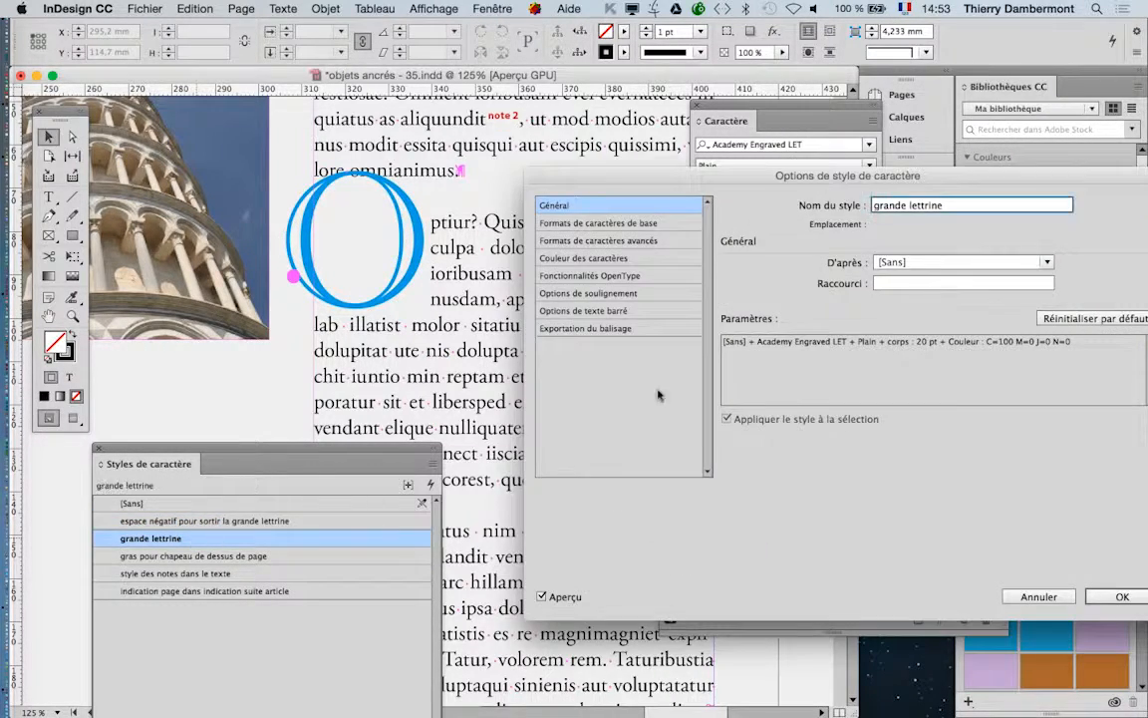
left_click(615, 224)
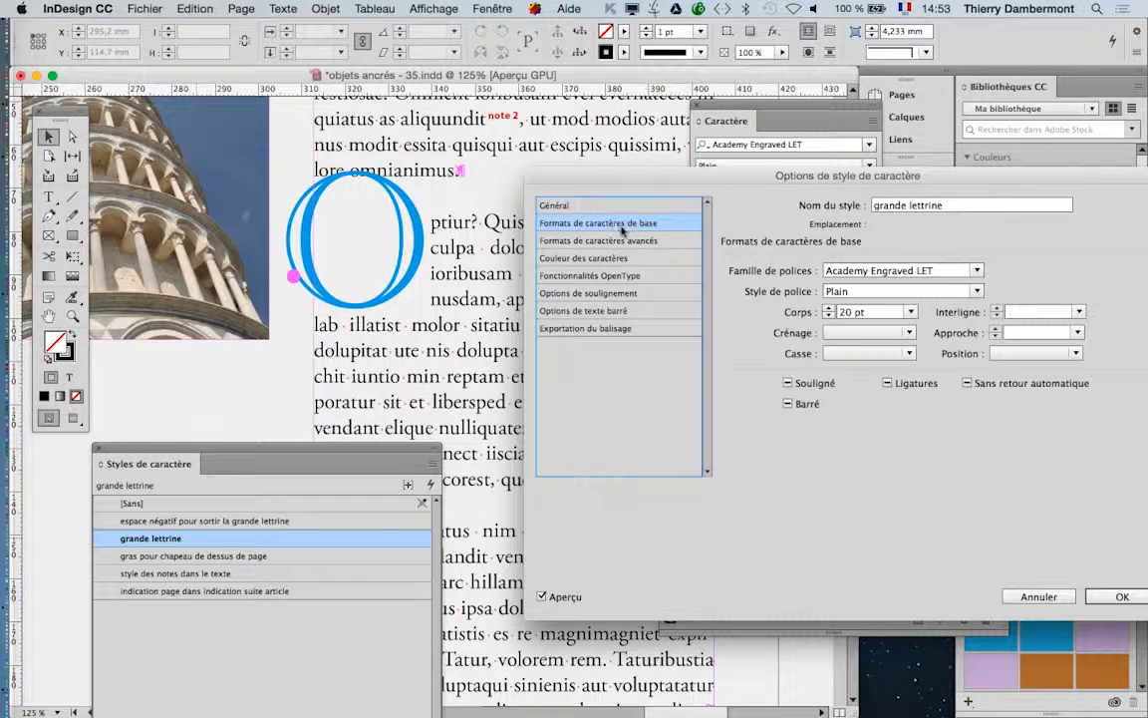
left_click(828, 316)
left_click(827, 316)
left_click(828, 316)
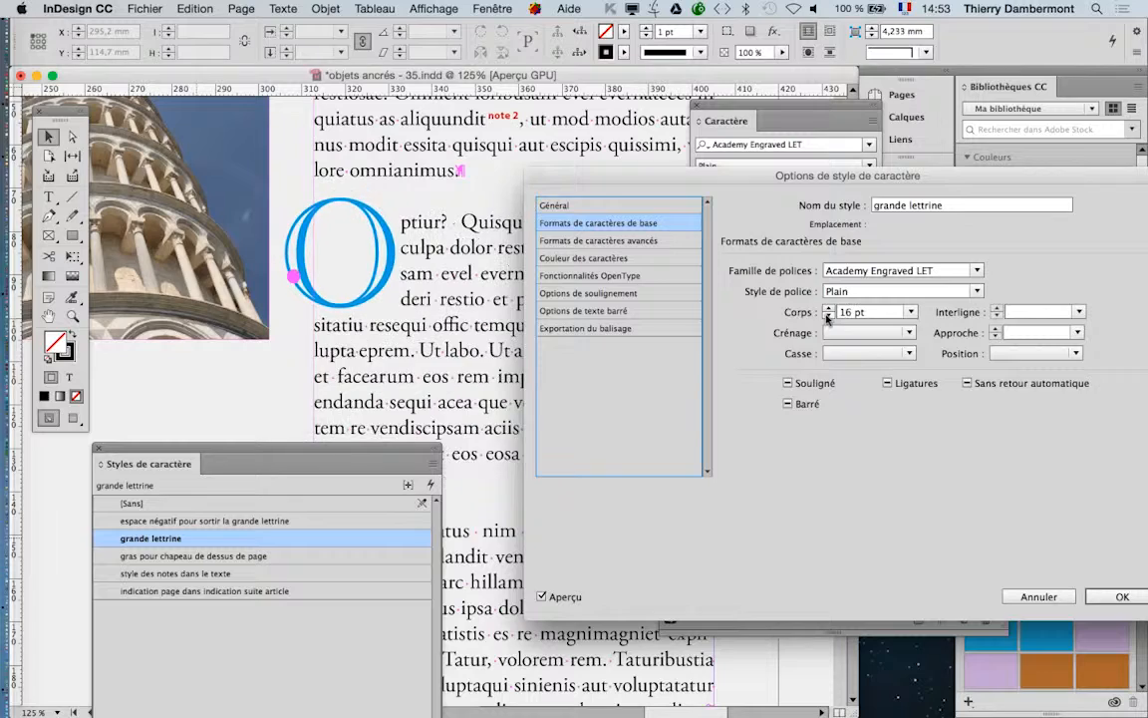
left_click(828, 308)
left_click(827, 308)
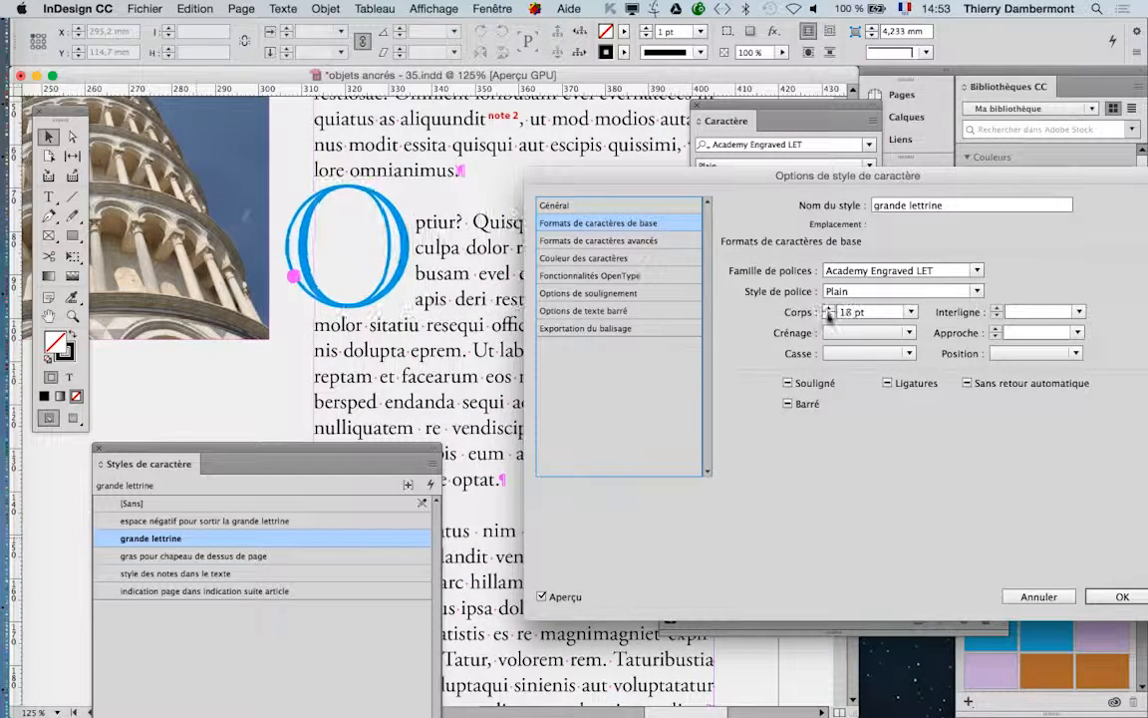
left_click(1120, 596)
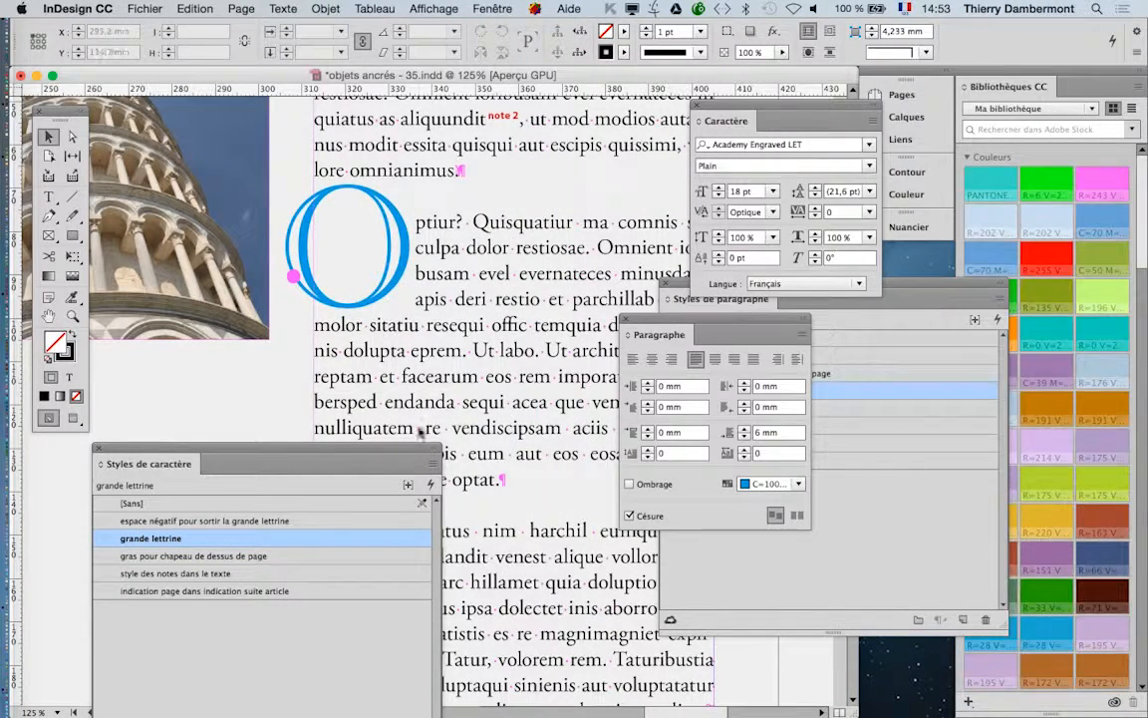
Step: Preview smaller font sizes for the "grande lettrine" character style, including 16 pt and 11 pt, and return it to 18 pt
double_click(213, 541)
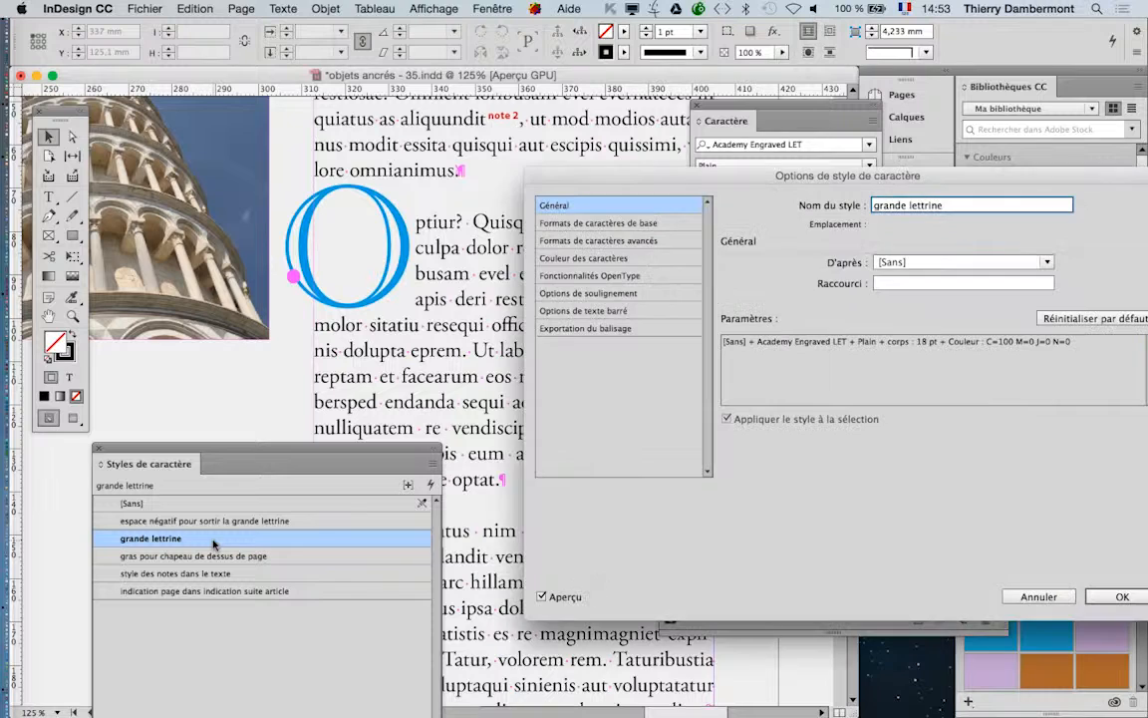
left_click(603, 225)
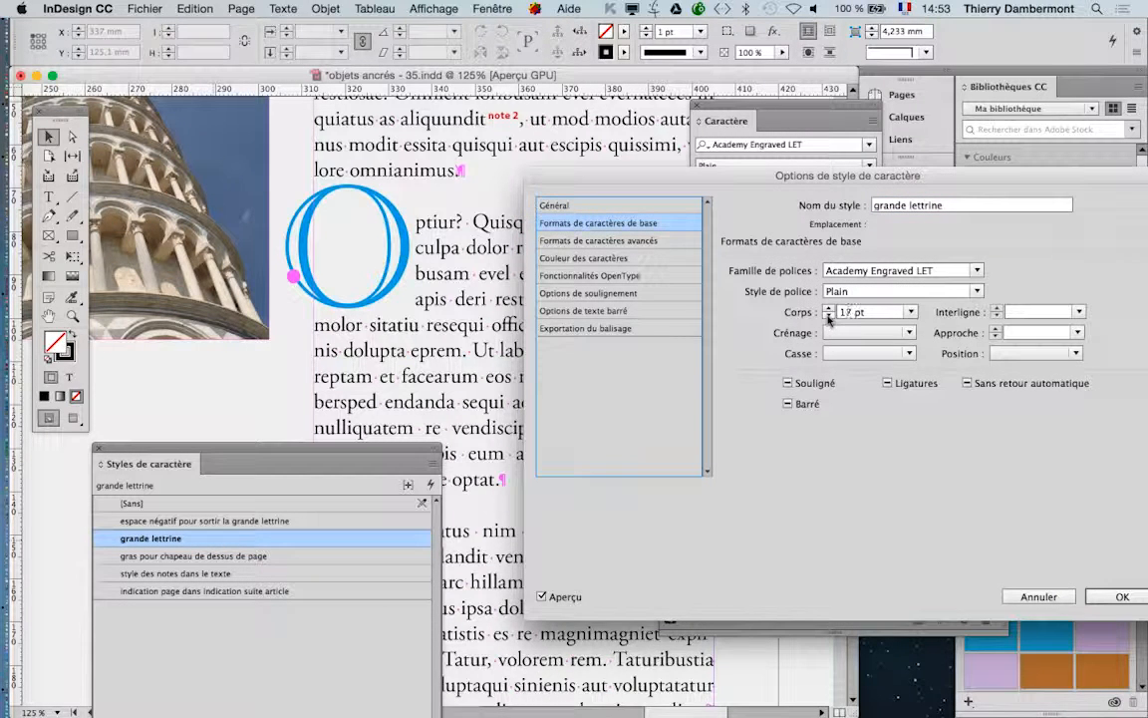
left_click(828, 317)
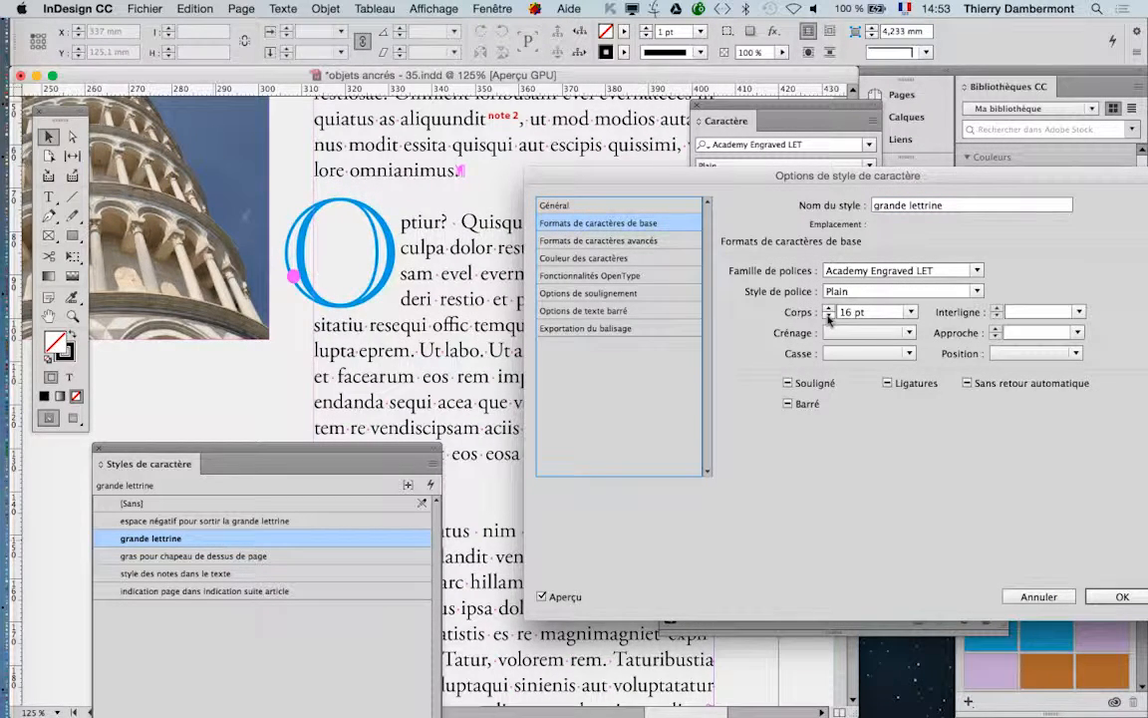
left_click(828, 317)
left_click(828, 317)
left_click(828, 317)
left_click(829, 317)
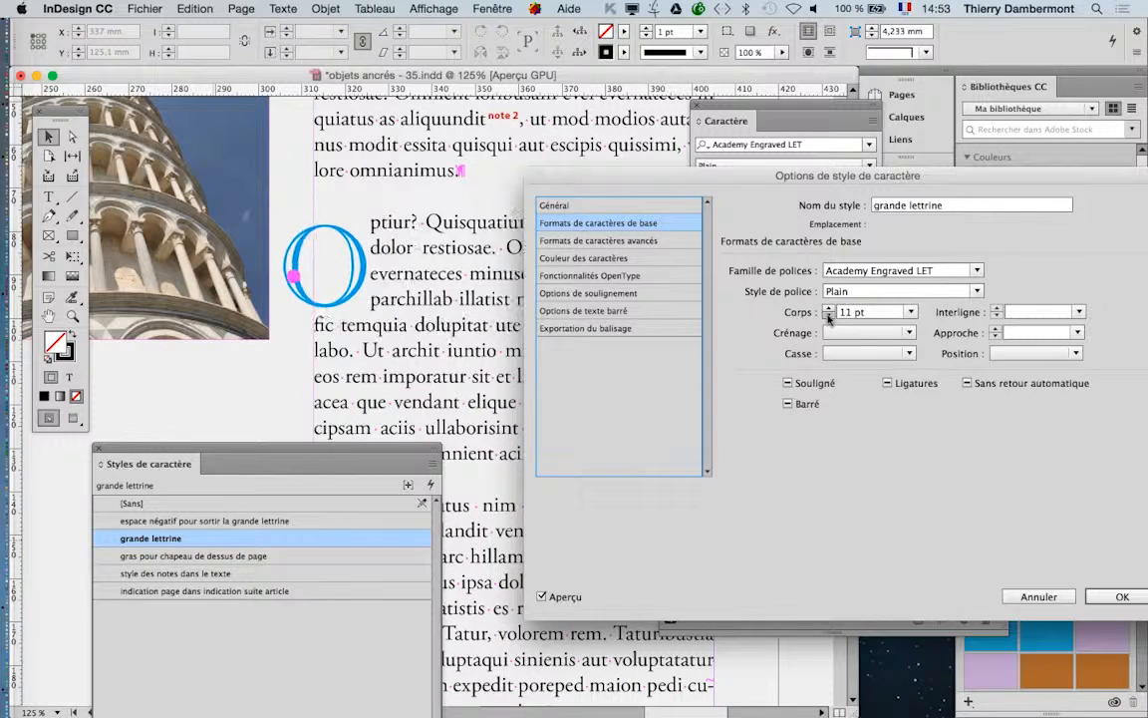
left_click(829, 317)
left_click(828, 317)
left_click(829, 317)
left_click(829, 308)
left_click(828, 308)
left_click(829, 308)
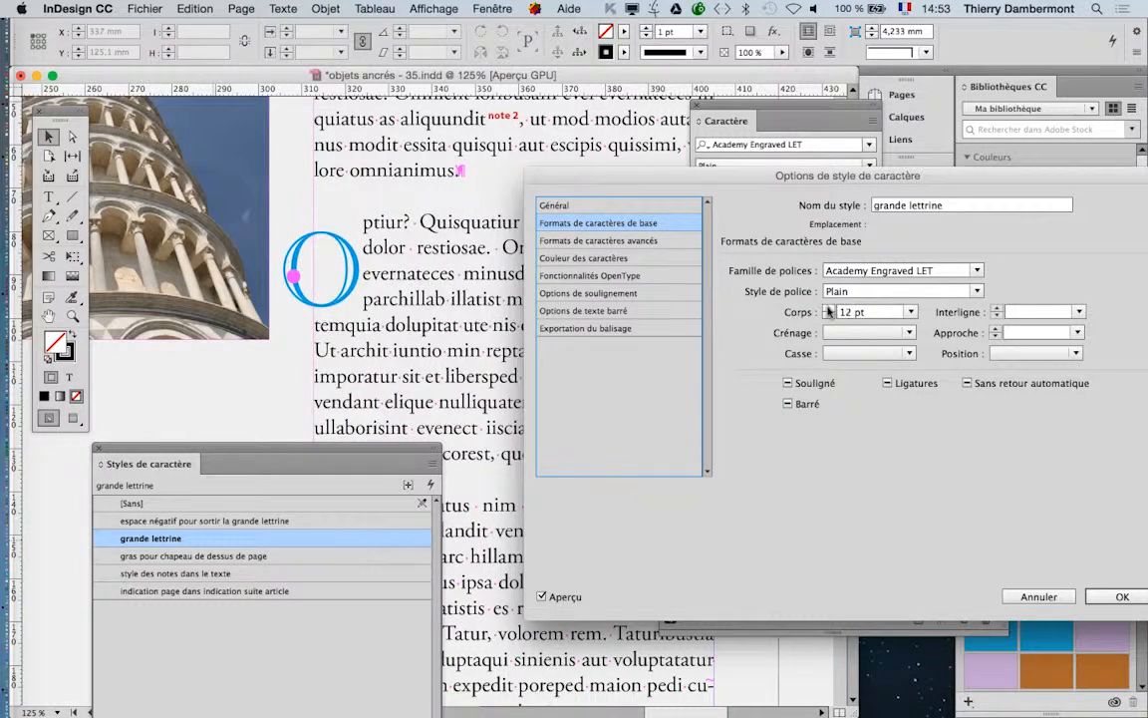
left_click(829, 308)
left_click(829, 308)
left_click(828, 308)
left_click(828, 308)
left_click(829, 309)
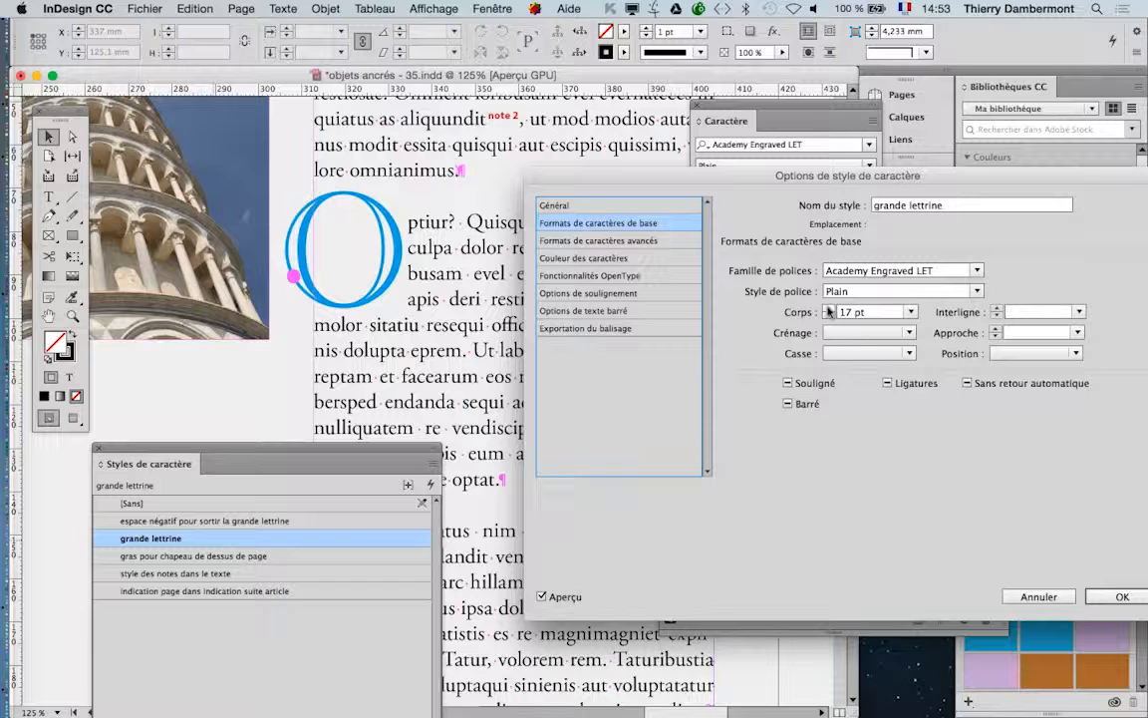
left_click(828, 309)
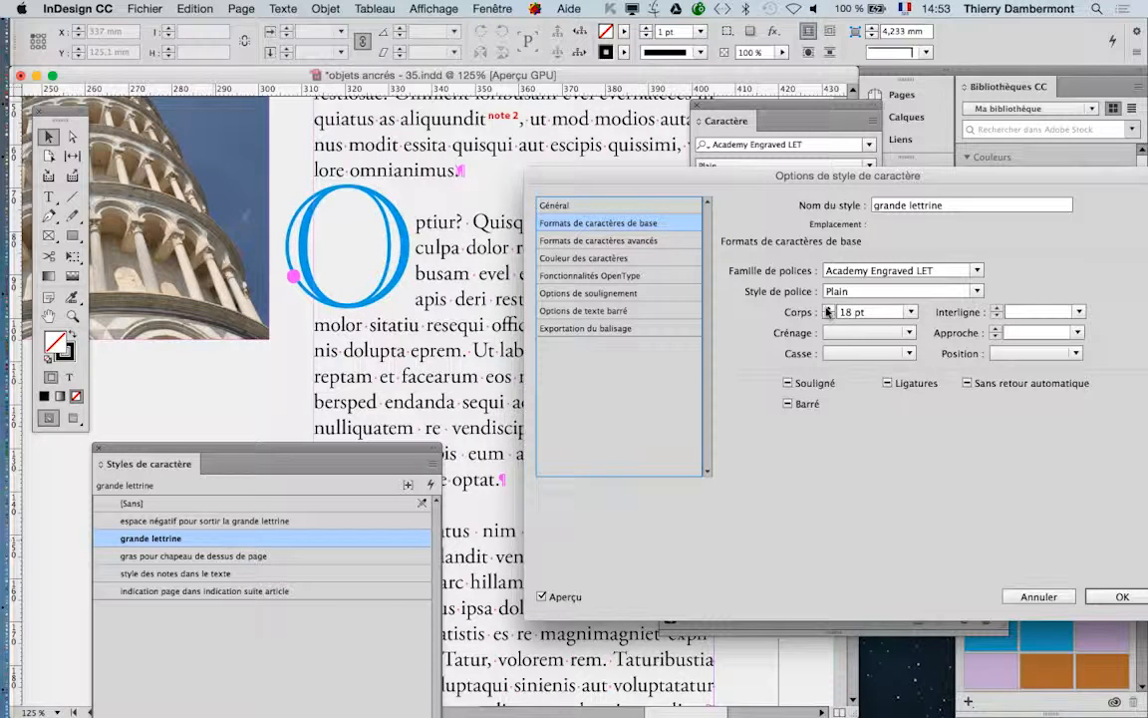
left_click(1123, 596)
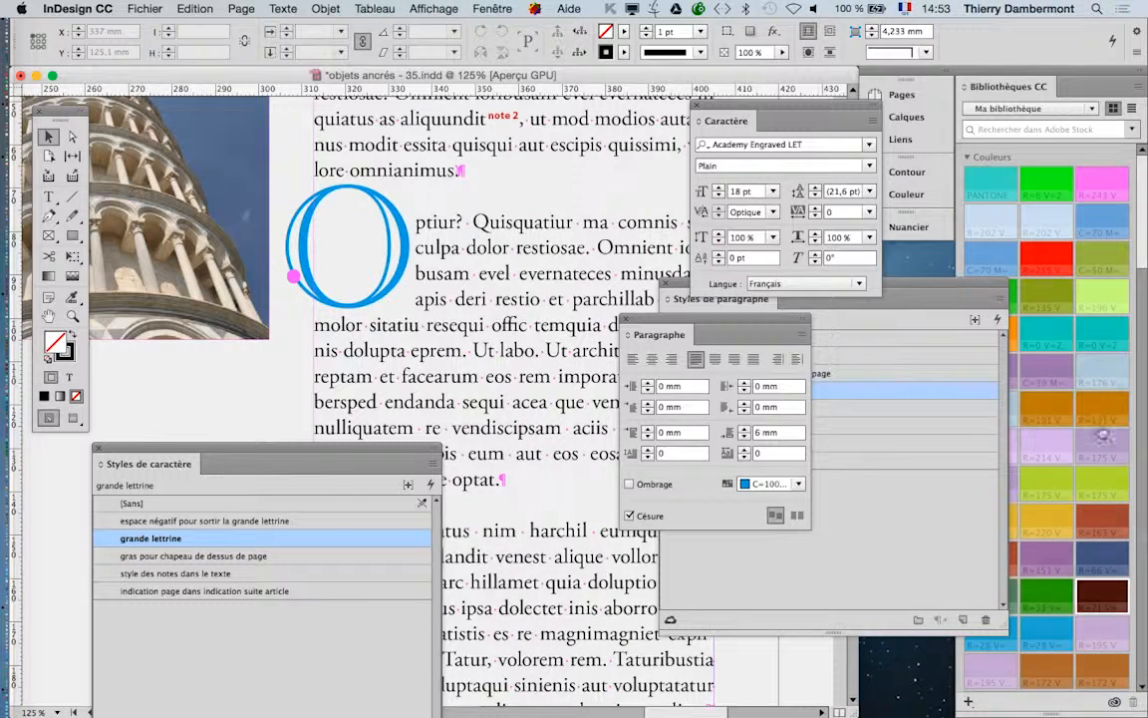
Step: Preview other tracking values for the "espace négatif pour sortir la grande lettrine" style, such as -550 and -400, and return it to -450
left_click(193, 524)
left_click(336, 522)
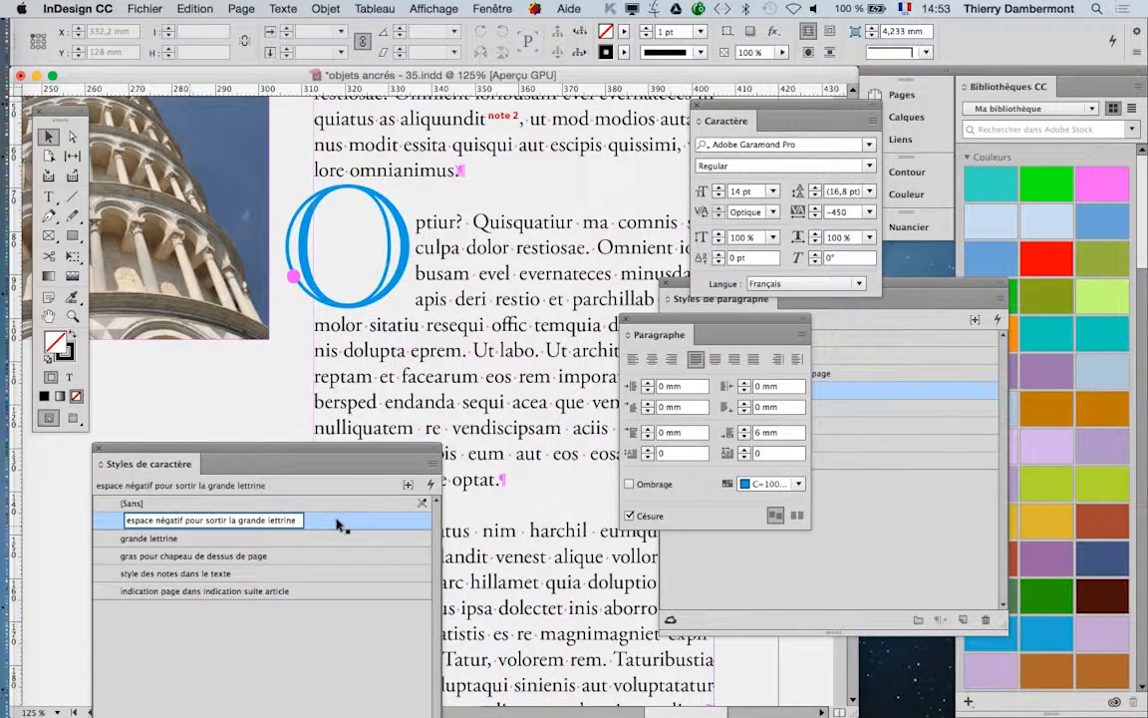
double_click(339, 526)
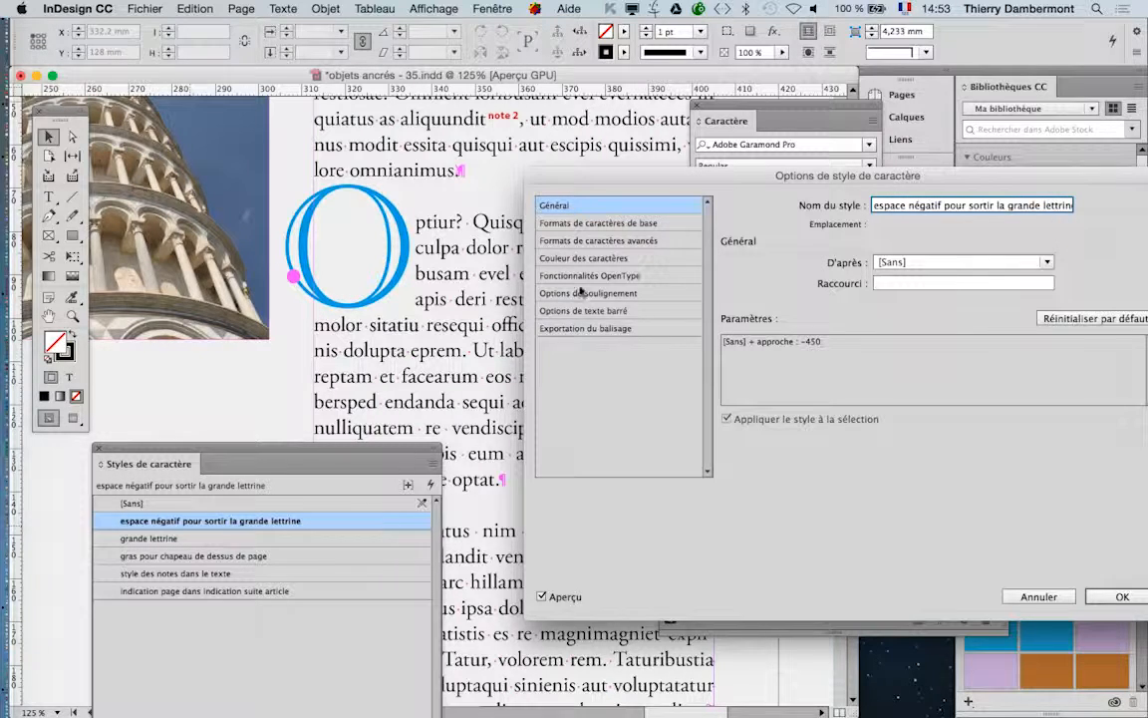
left_click(546, 221)
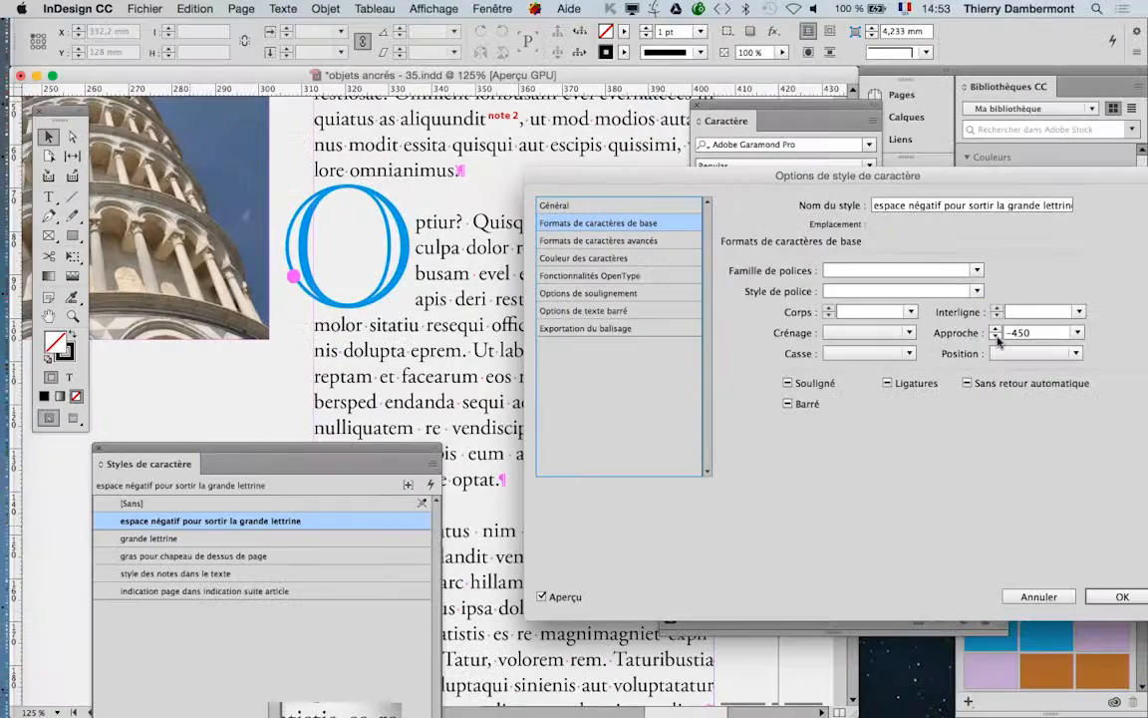
left_click(996, 337)
left_click(996, 337)
left_click(995, 337)
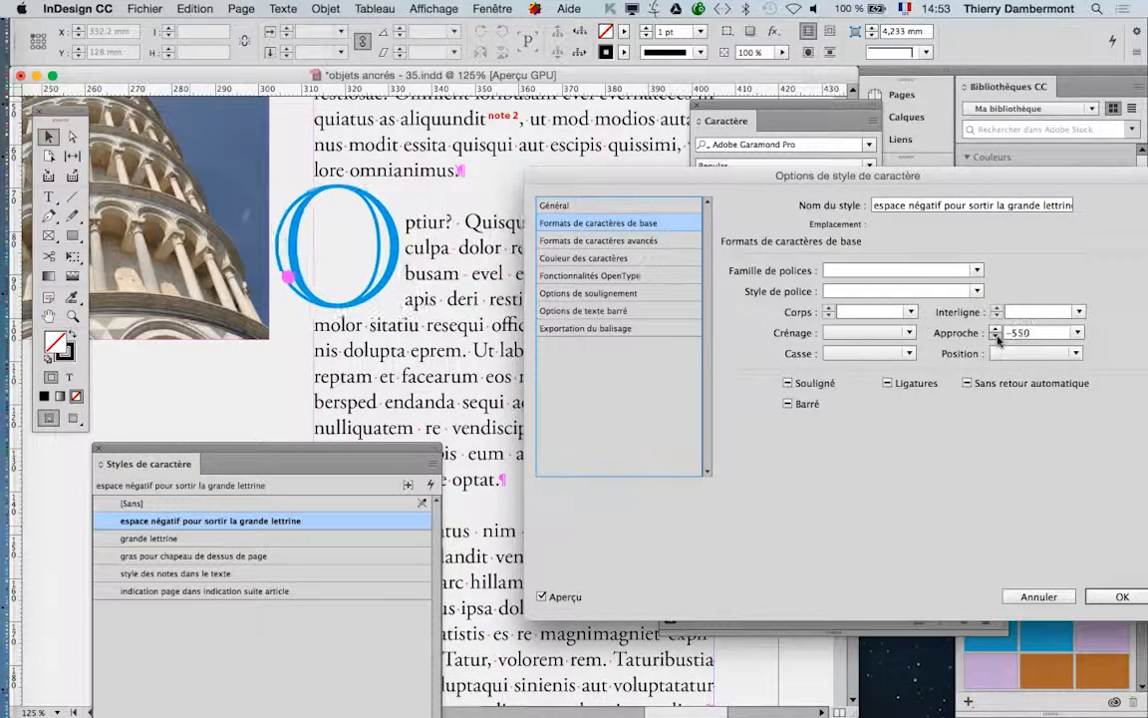
left_click(996, 337)
left_click(996, 337)
left_click(996, 328)
left_click(996, 328)
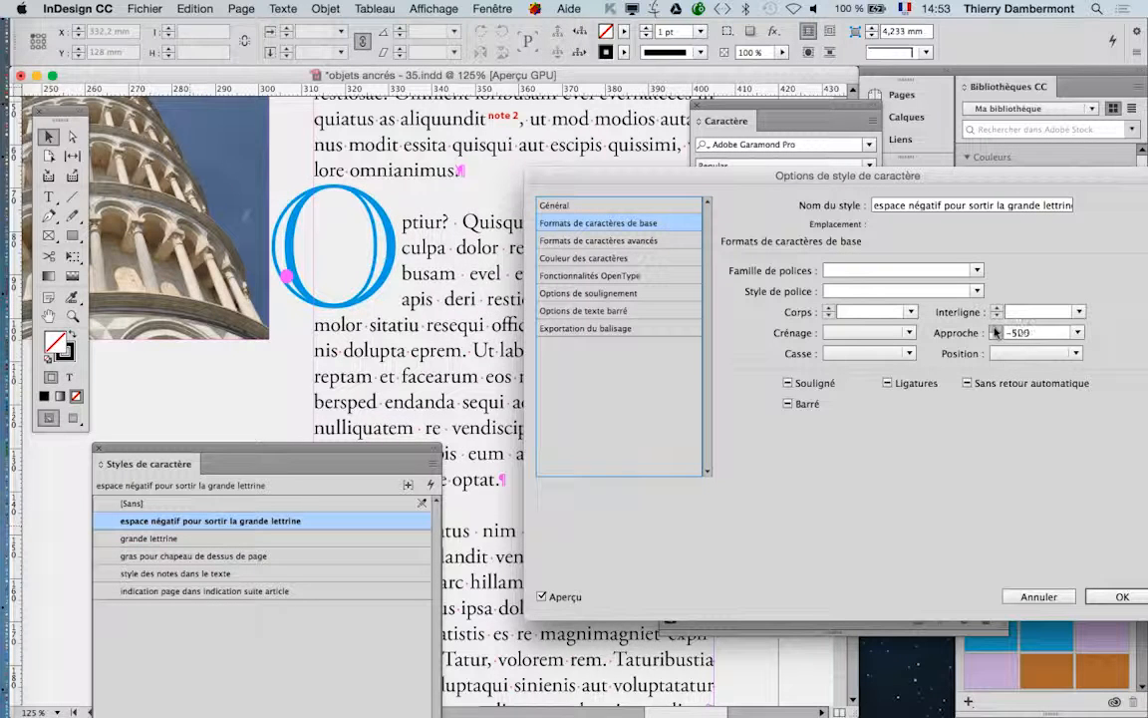
left_click(996, 328)
left_click(996, 328)
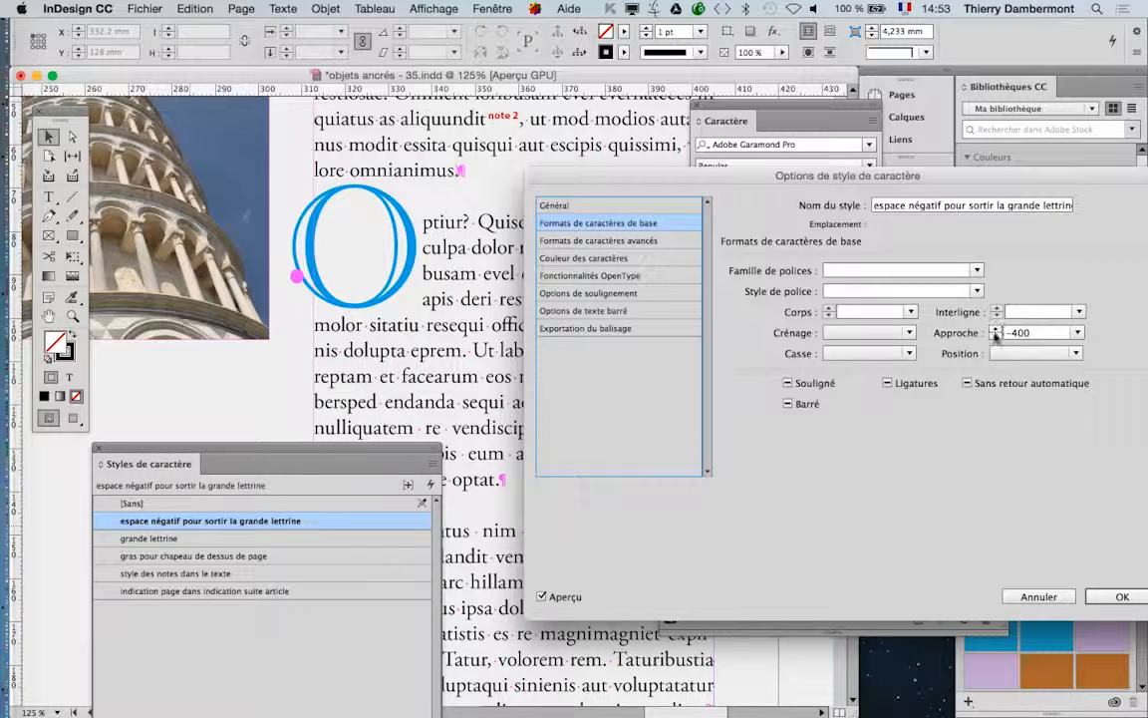
left_click(996, 337)
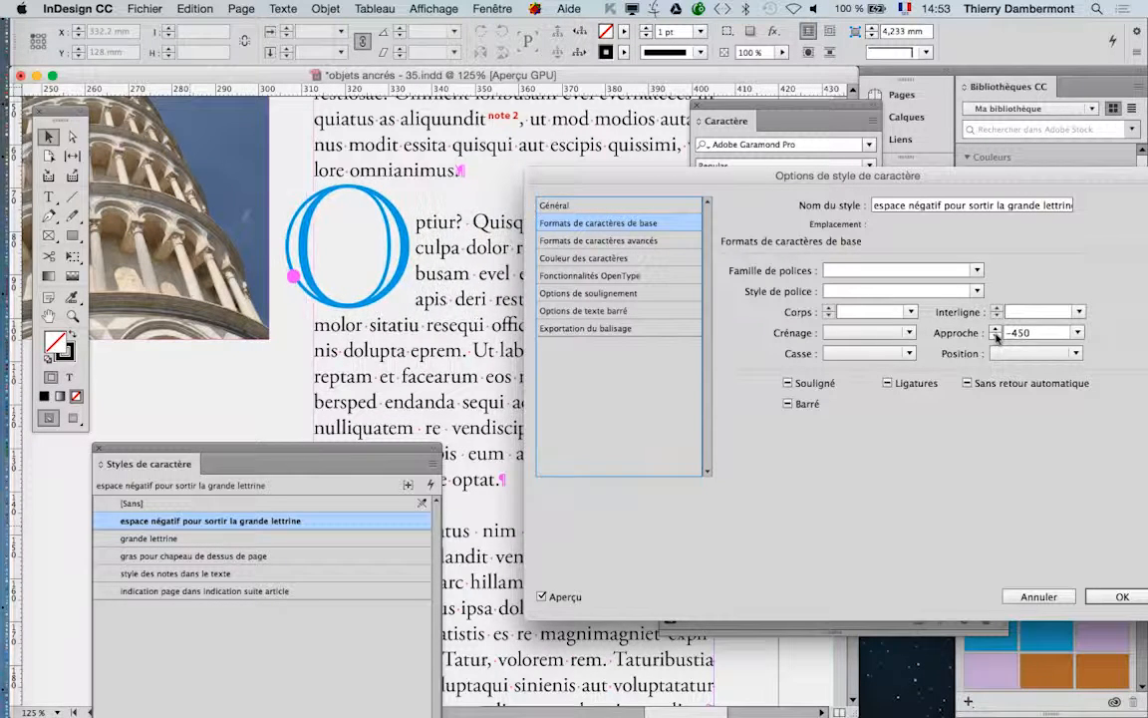
left_click(1119, 596)
left_click(803, 337)
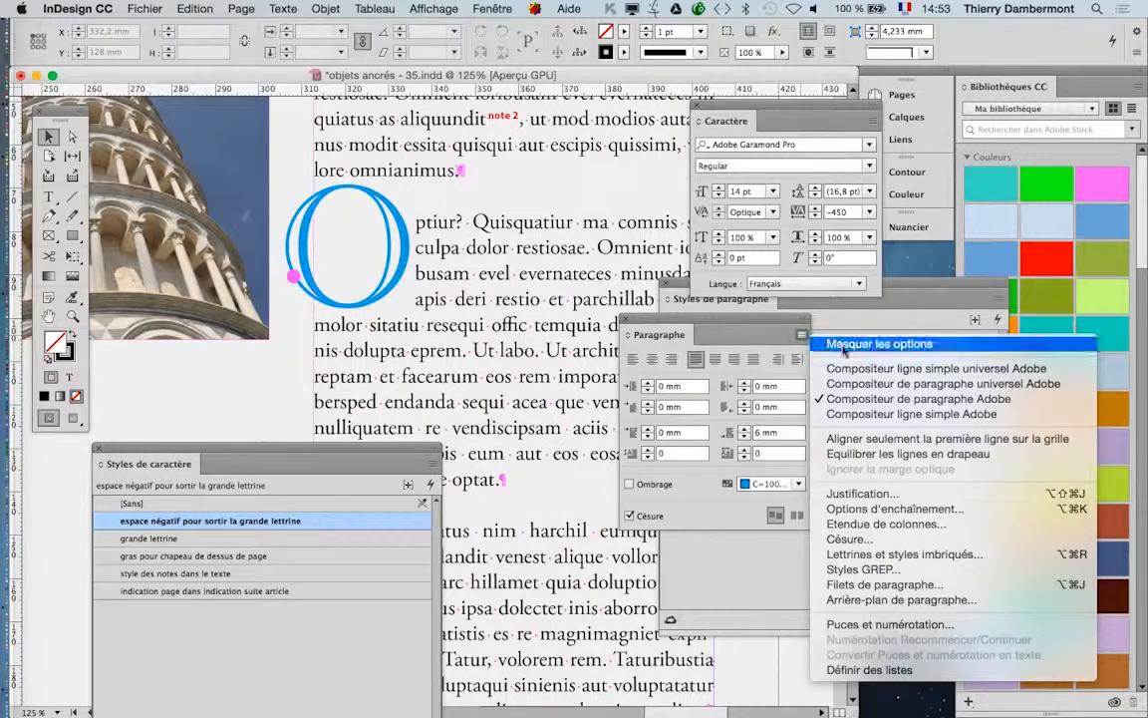
left_click(922, 554)
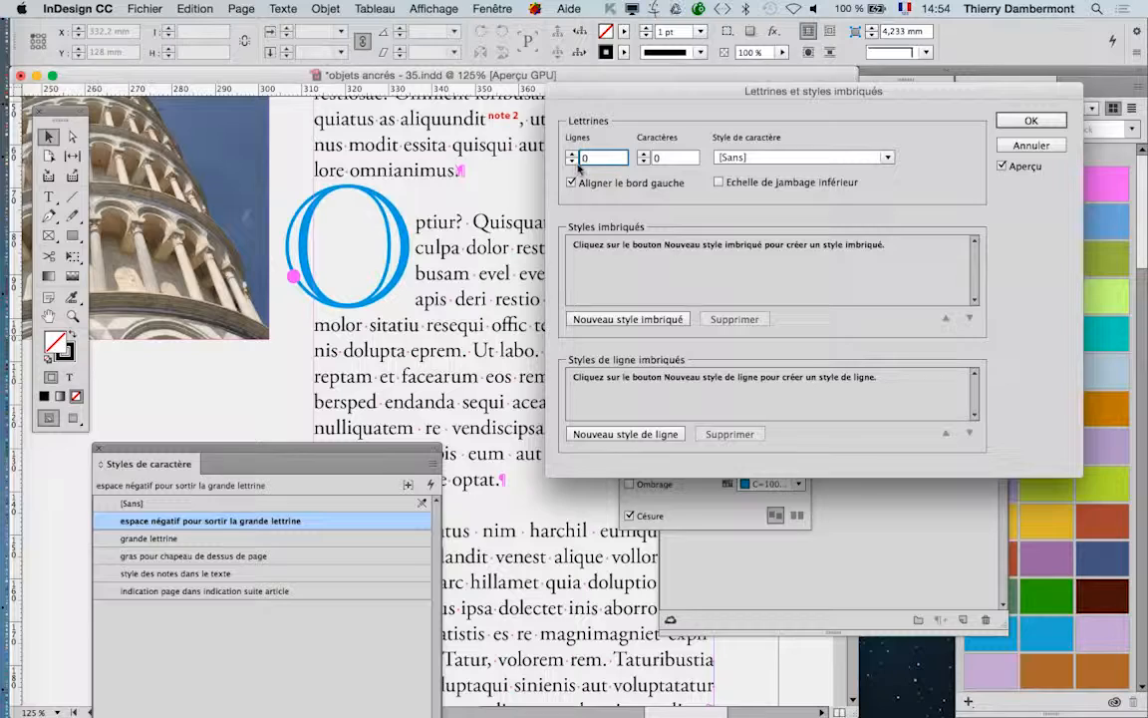
left_click(1010, 150)
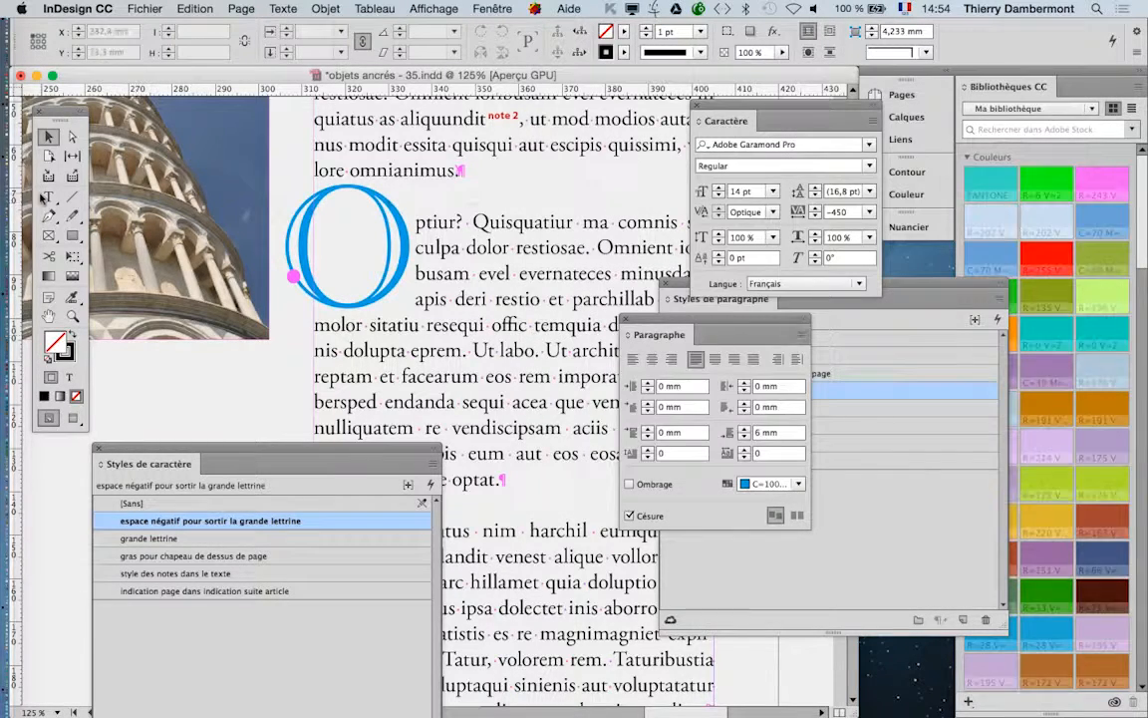
Step: Preview drop cap heights of 2 and 5 lines for the paragraph with the large O, and return it to 4 lines
left_click(472, 305)
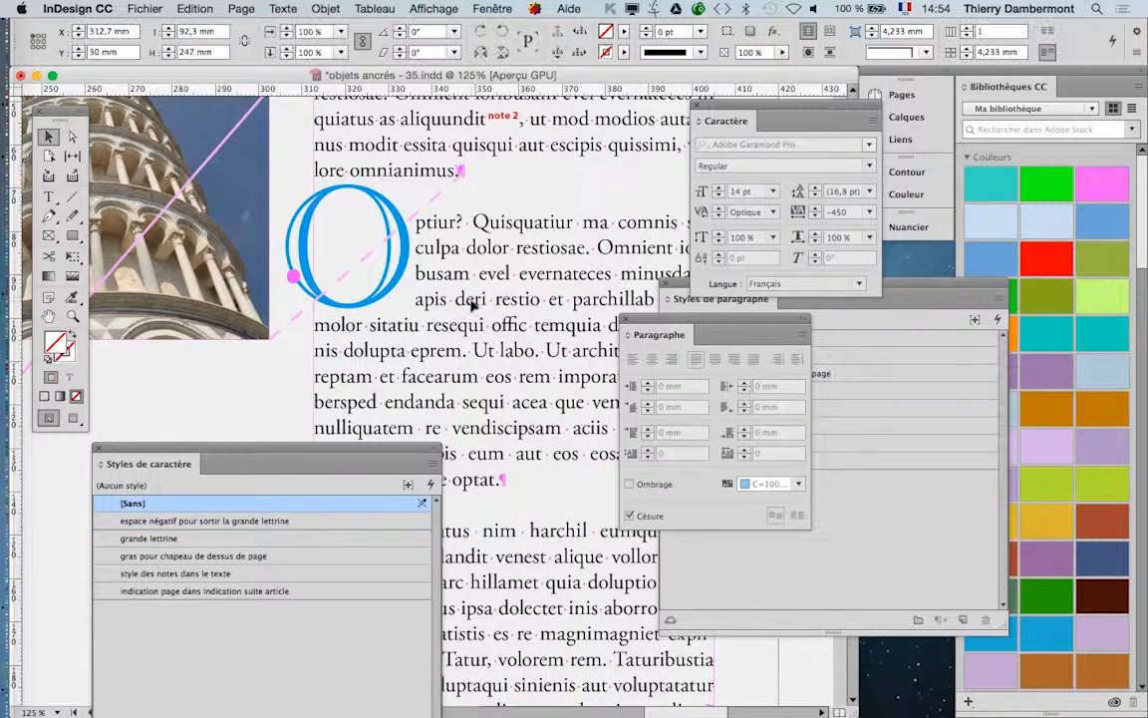
left_click(48, 196)
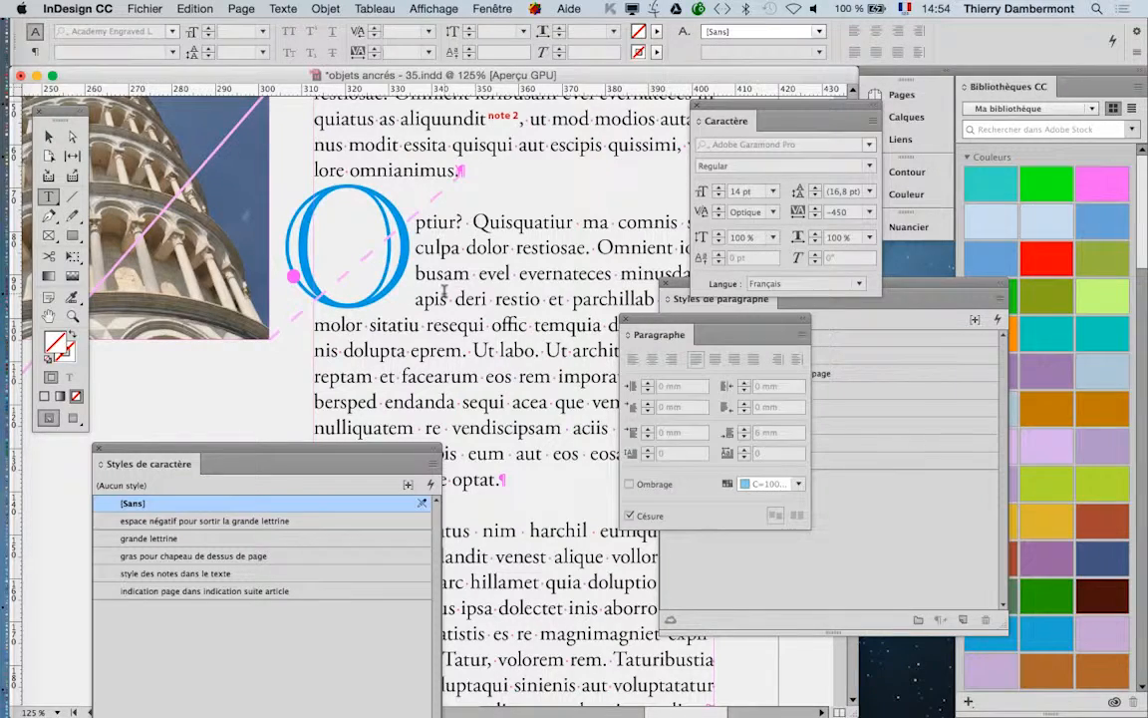
left_click(535, 299)
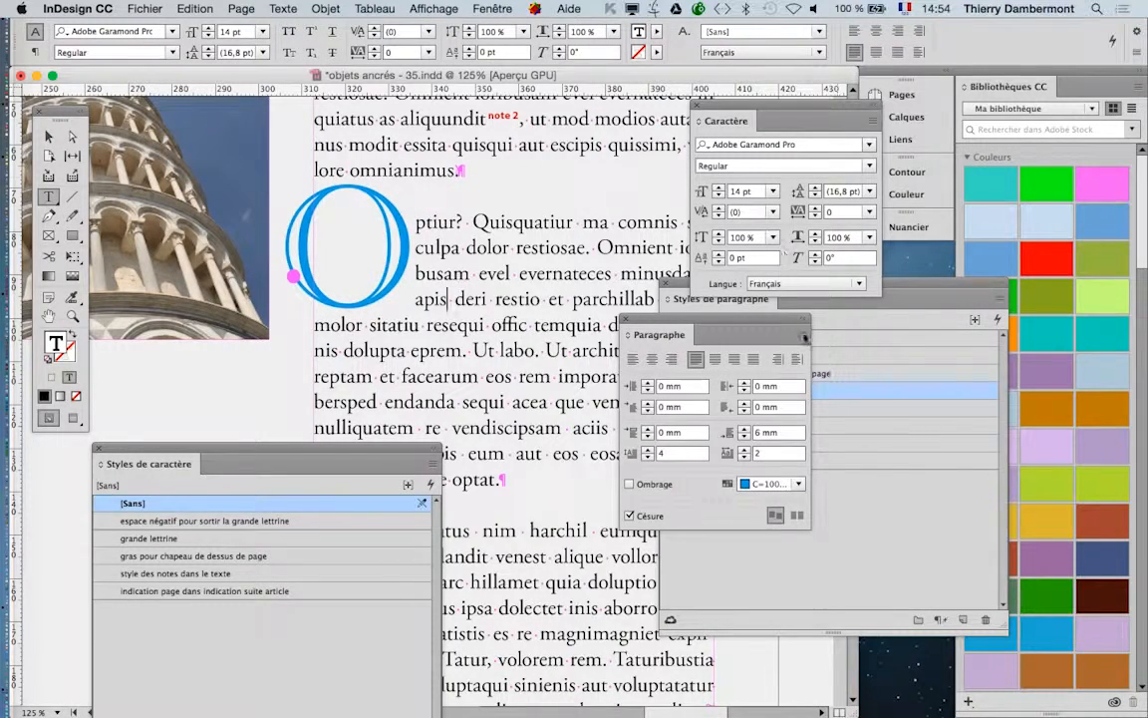
left_click(804, 338)
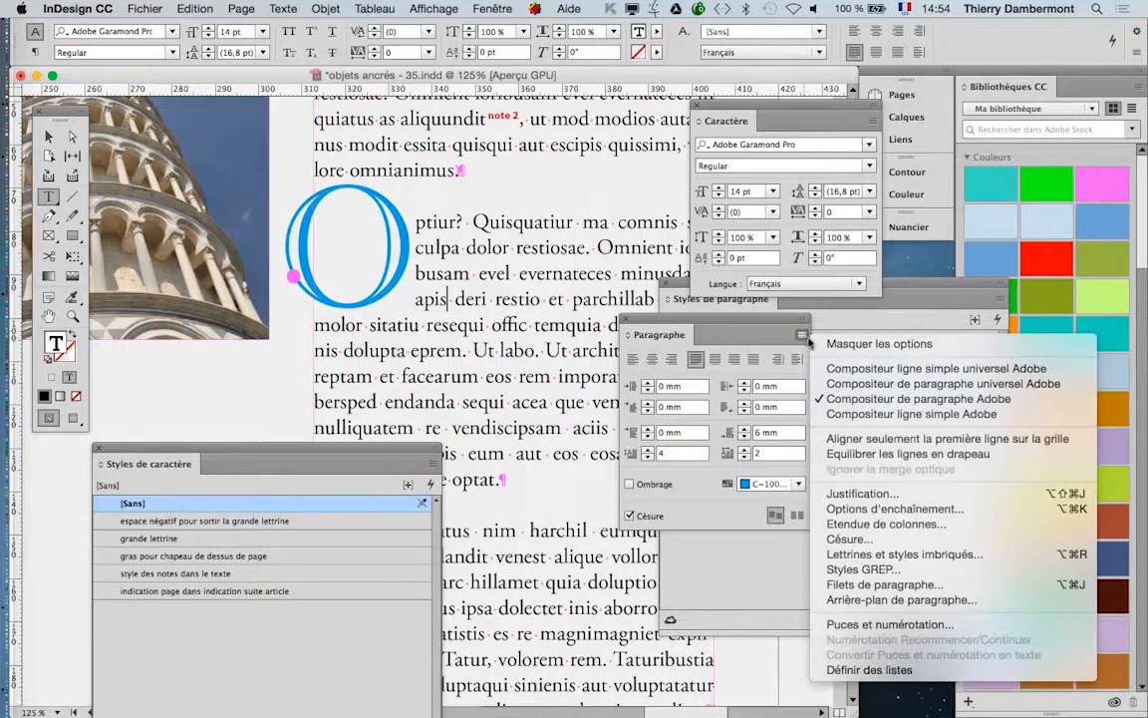
left_click(935, 555)
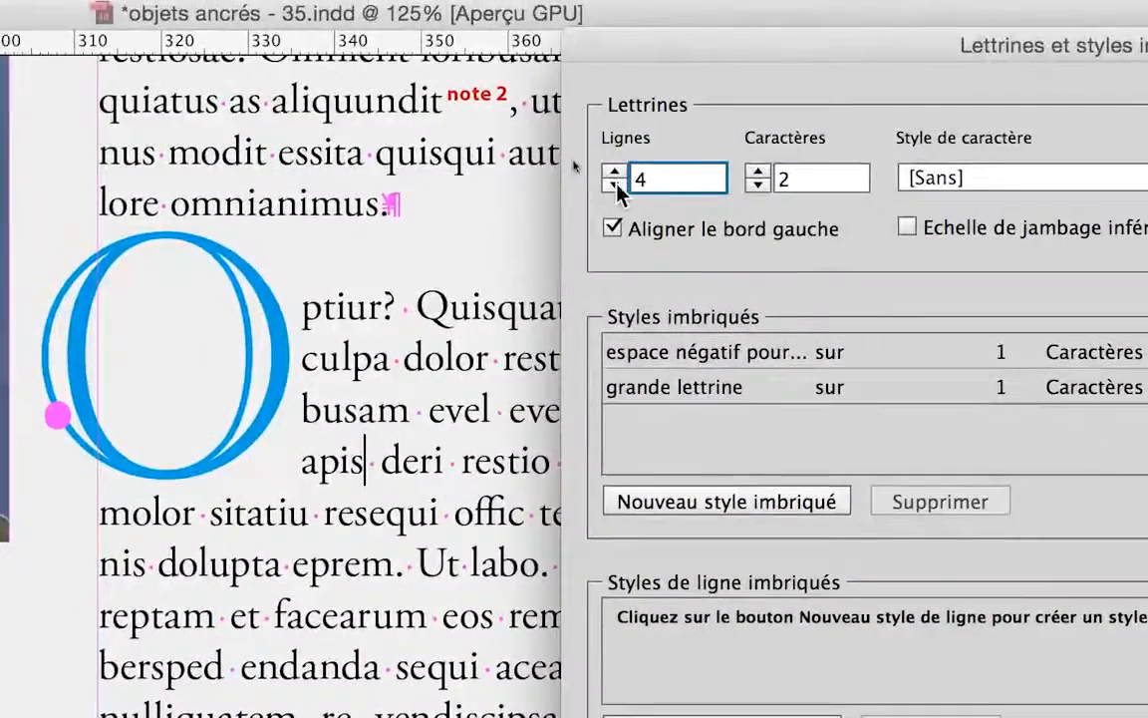
left_click(608, 180)
left_click(615, 185)
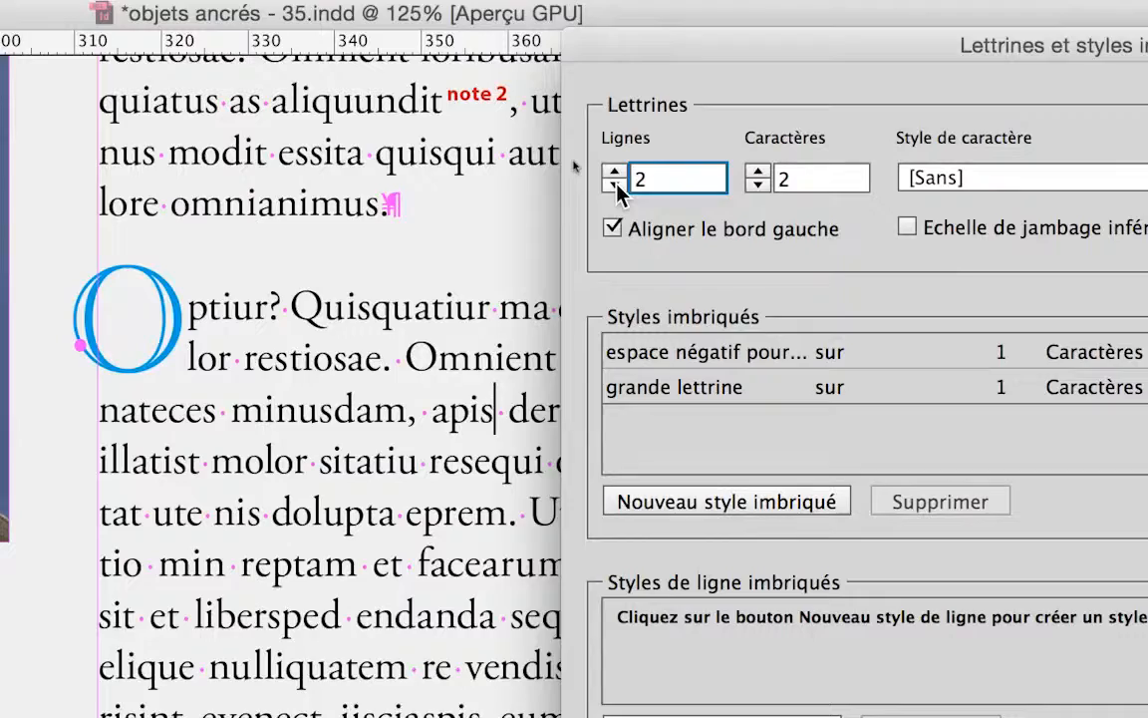
left_click(615, 171)
left_click(615, 182)
left_click(615, 183)
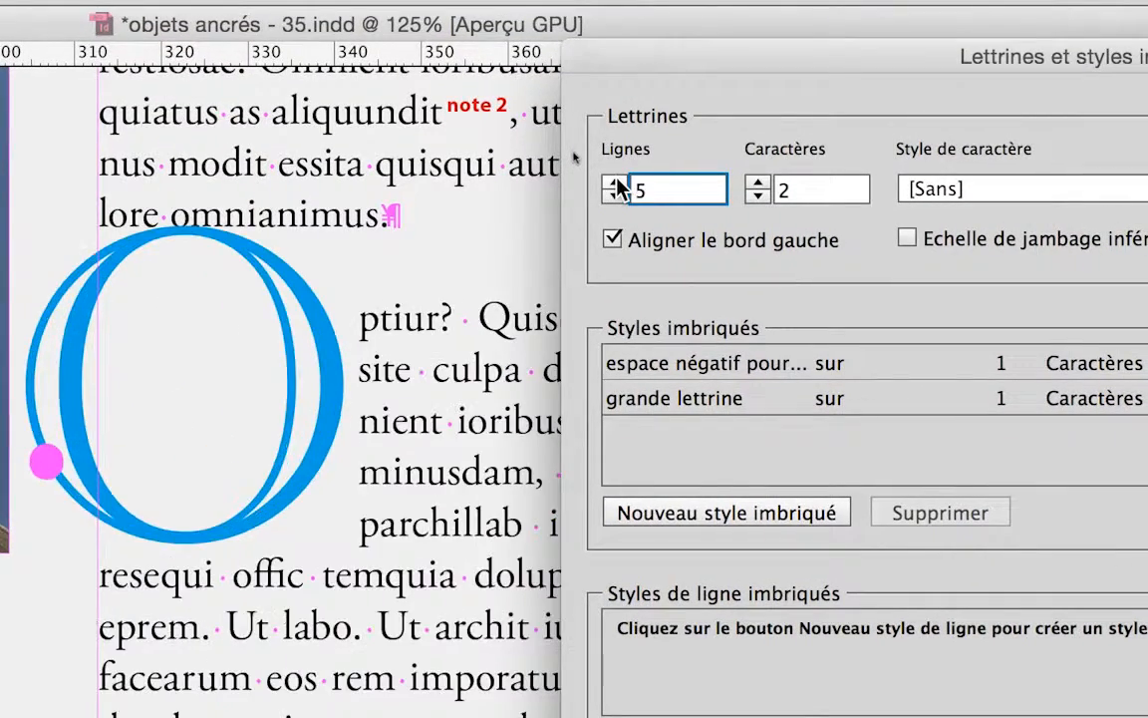
left_click(615, 183)
left_click(615, 190)
left_click(615, 189)
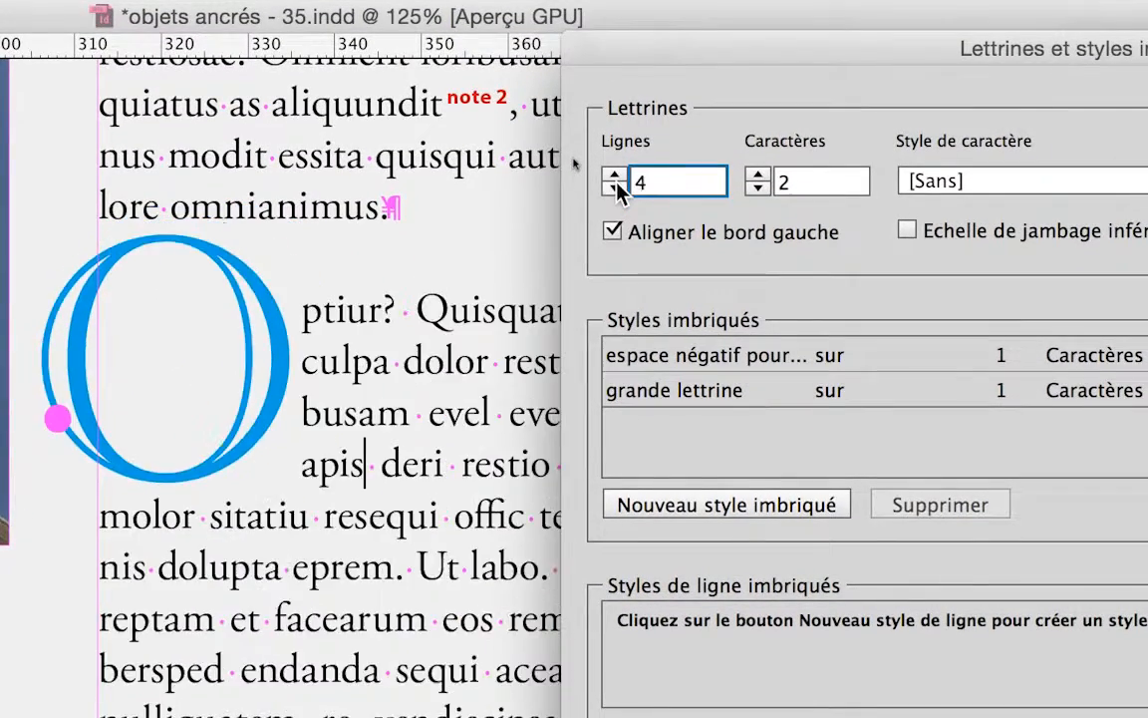
left_click(615, 189)
left_click(615, 180)
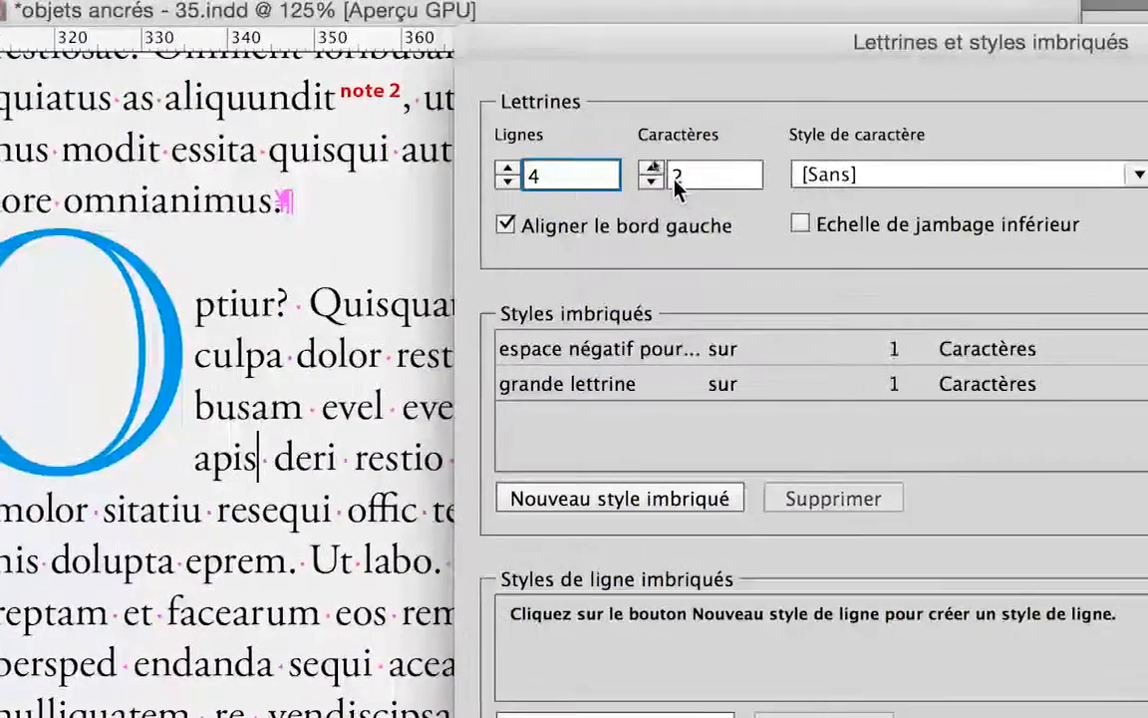
Step: Preview the large O's drop cap with 1 character, return it to 2 characters and accept the drop cap and nested style settings
left_click(802, 106)
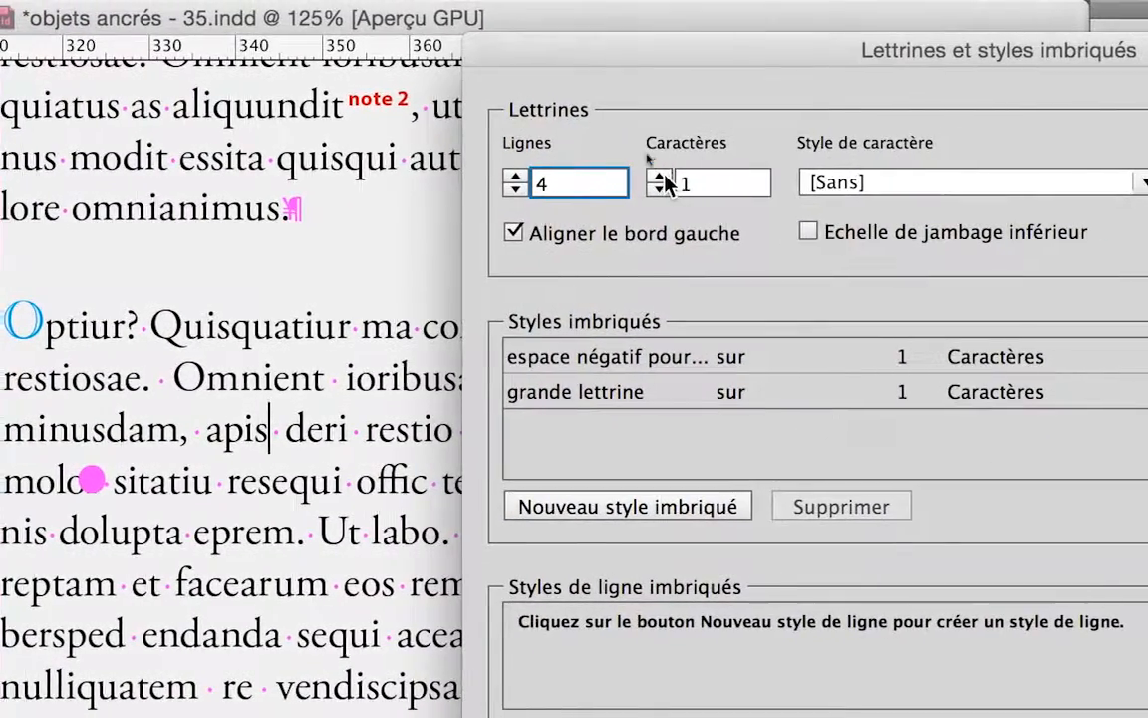
left_click(666, 177)
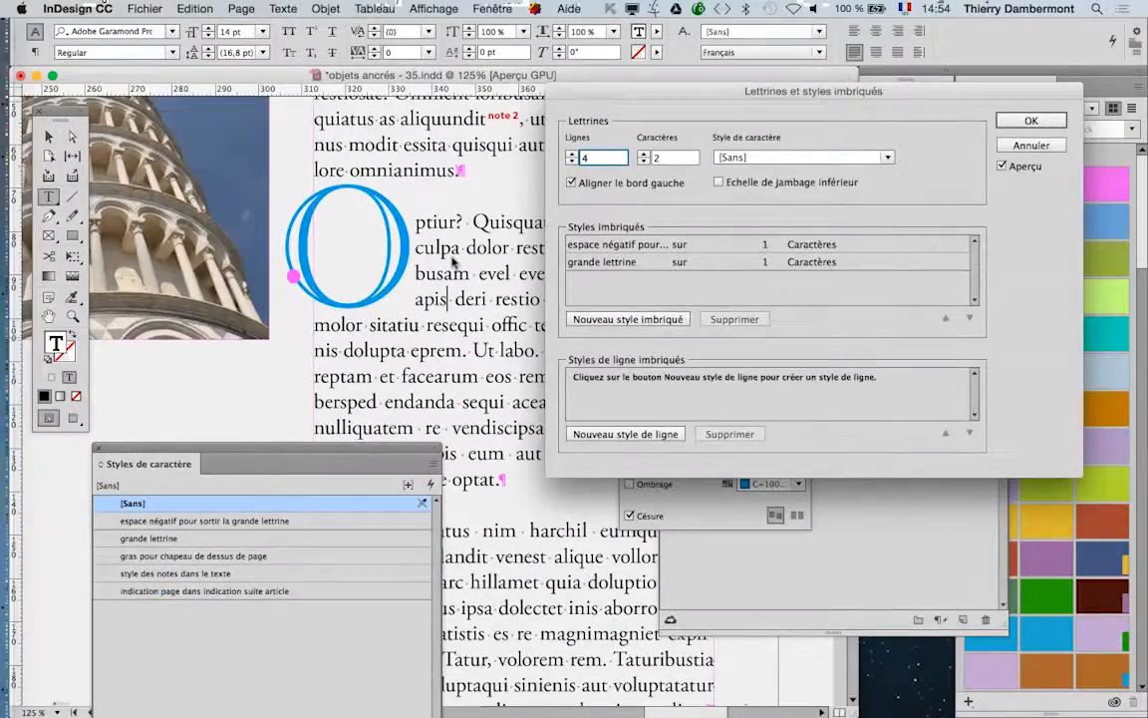
left_click(1032, 122)
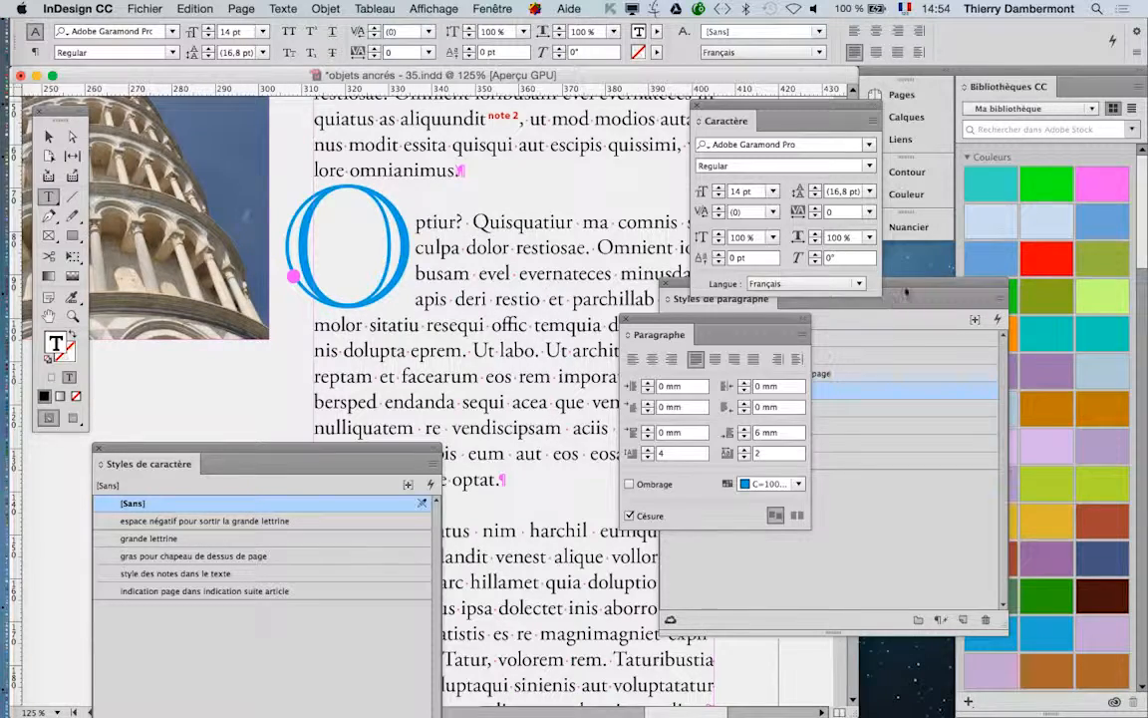
Step: Create a paragraph style named "body avec grande lettrine" based on body from the current paragraph's formatting, and apply it to that paragraph
left_click_drag(906, 290, 594, 142)
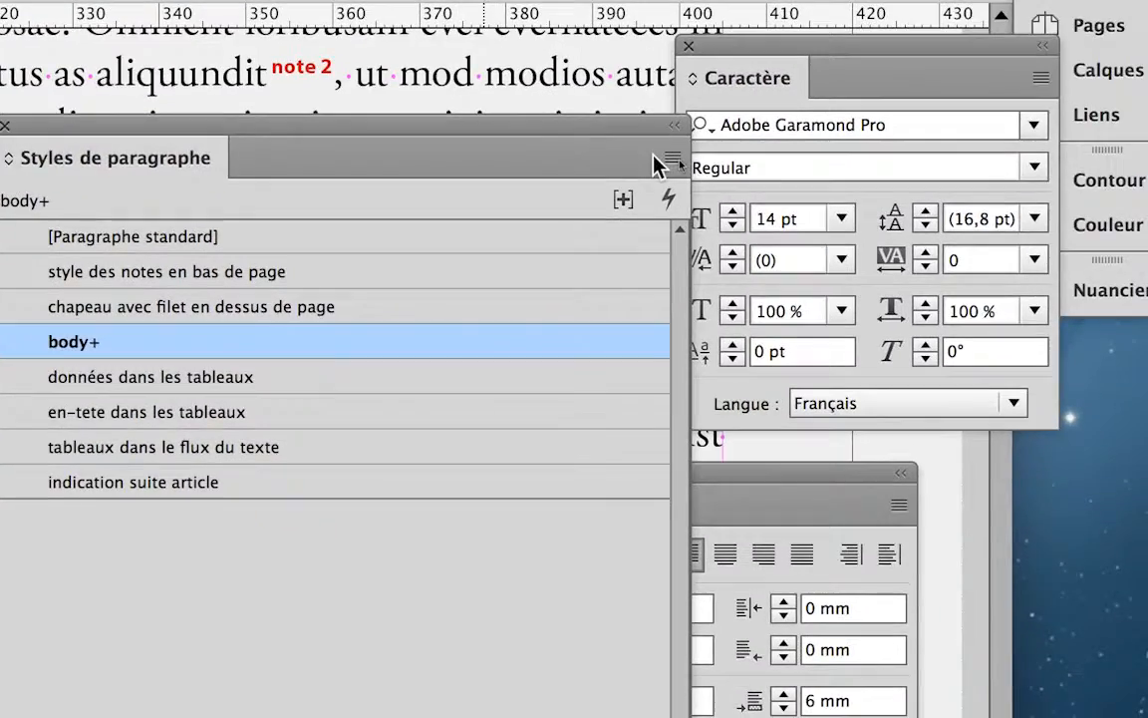
left_click(783, 176)
left_click(675, 165)
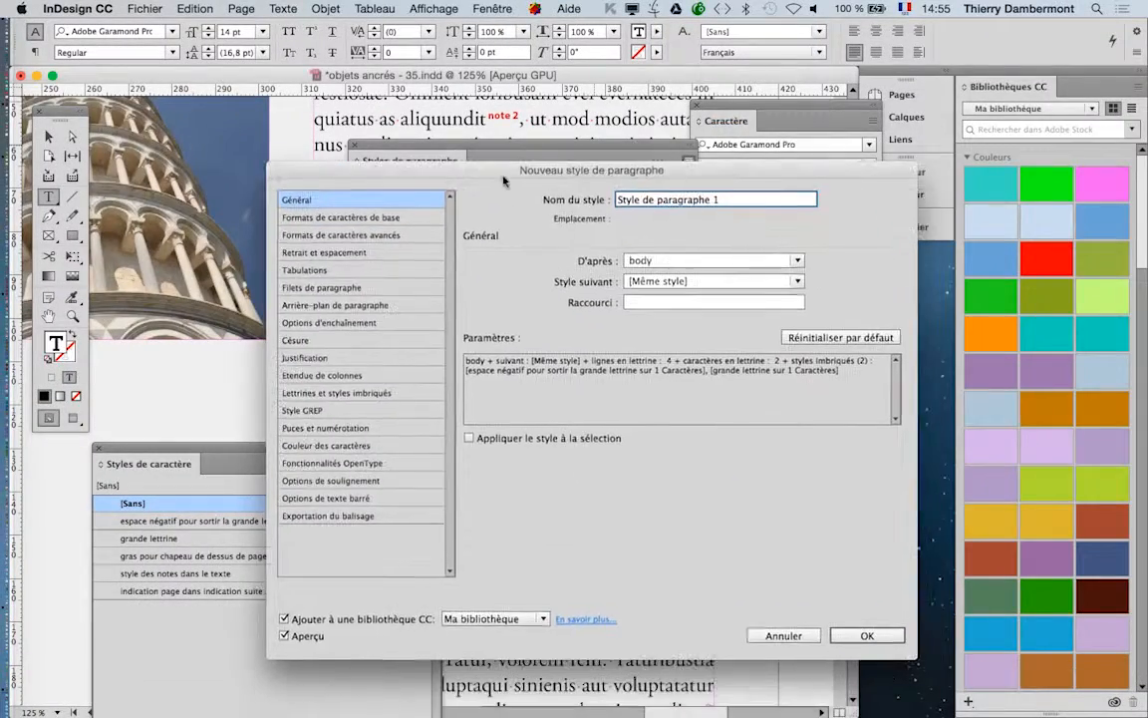
triple_click(696, 200)
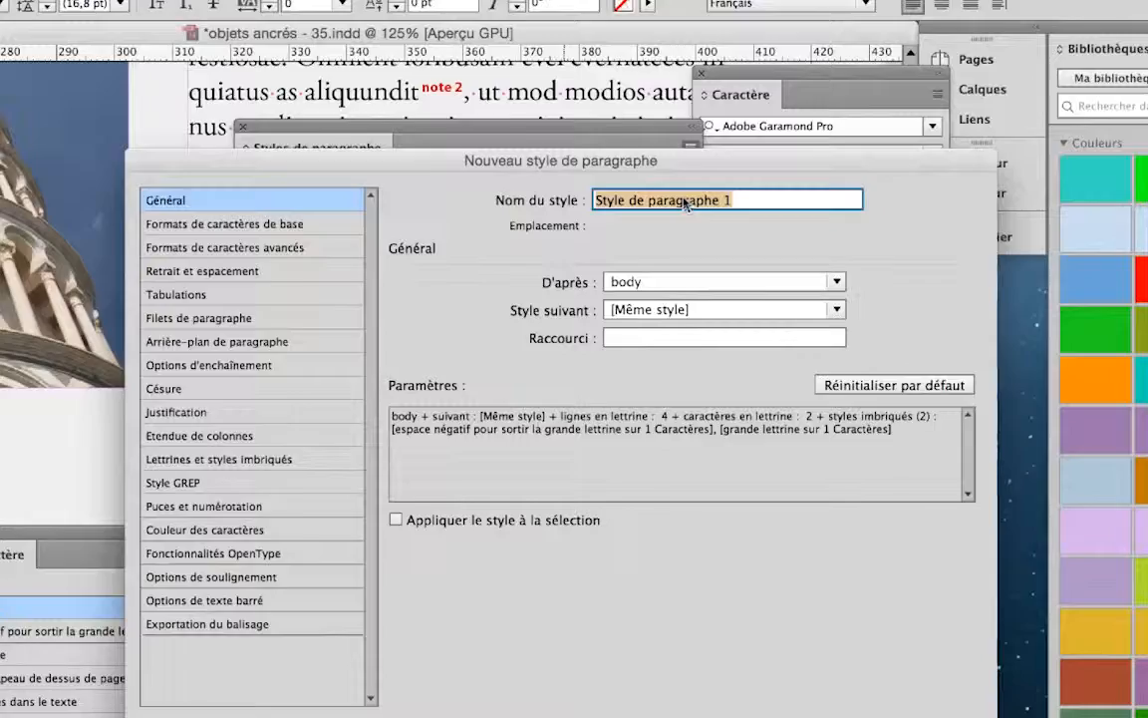
type("b")
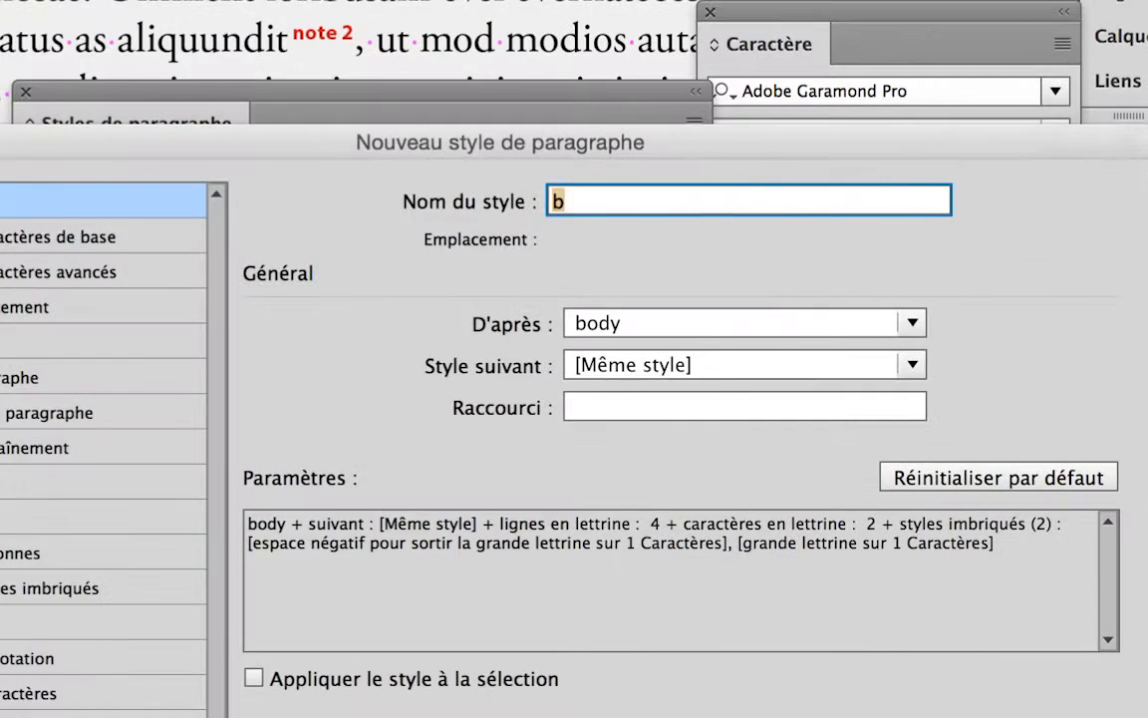
type("ody+")
key("Return")
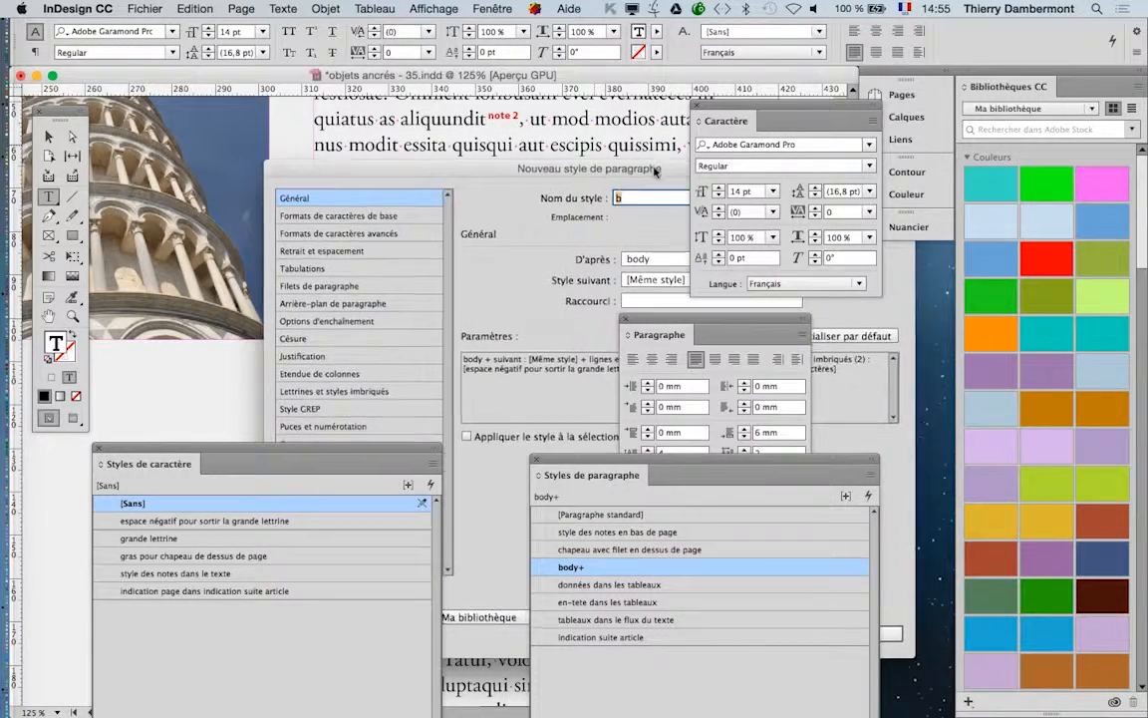
left_click_drag(634, 177, 349, 88)
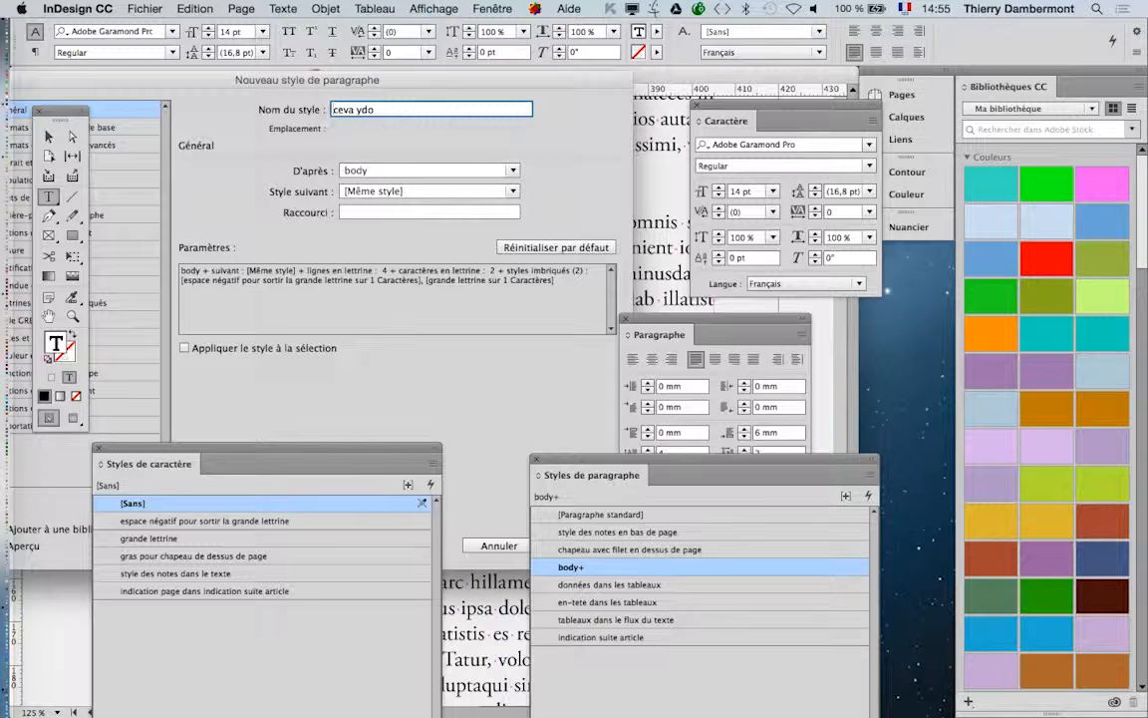
left_click_drag(397, 101, 289, 97)
type("body avec gr")
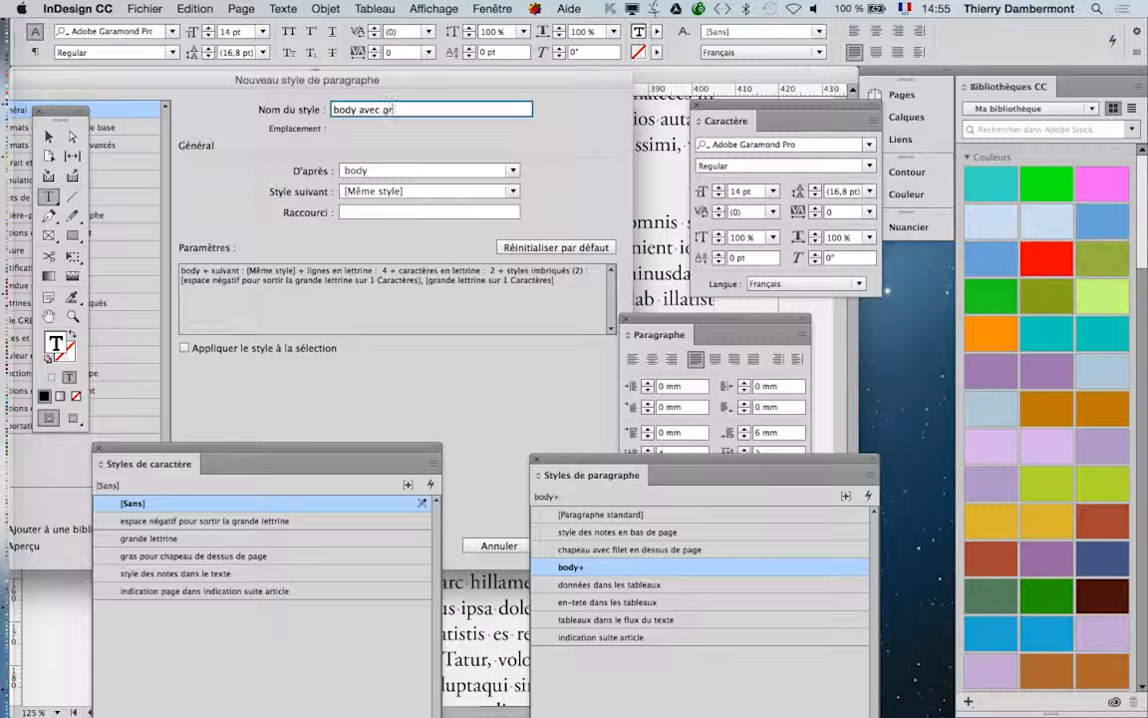
type("ande lettrine")
left_click_drag(580, 462, 754, 497)
left_click(570, 545)
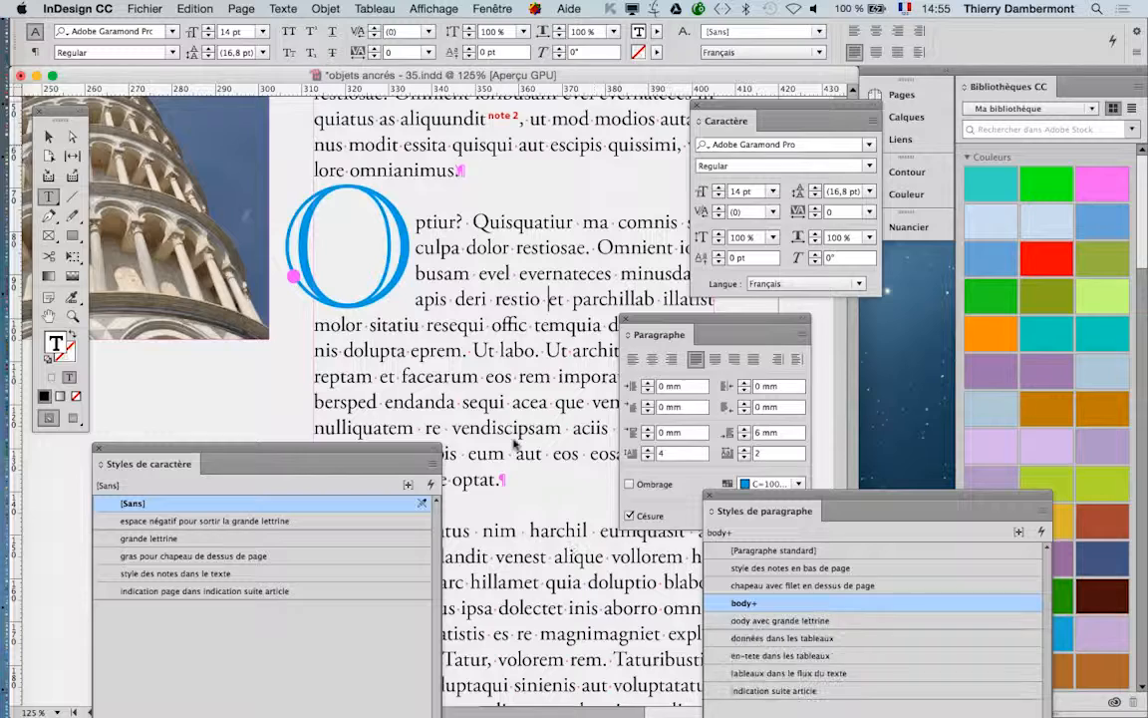
left_click(797, 620)
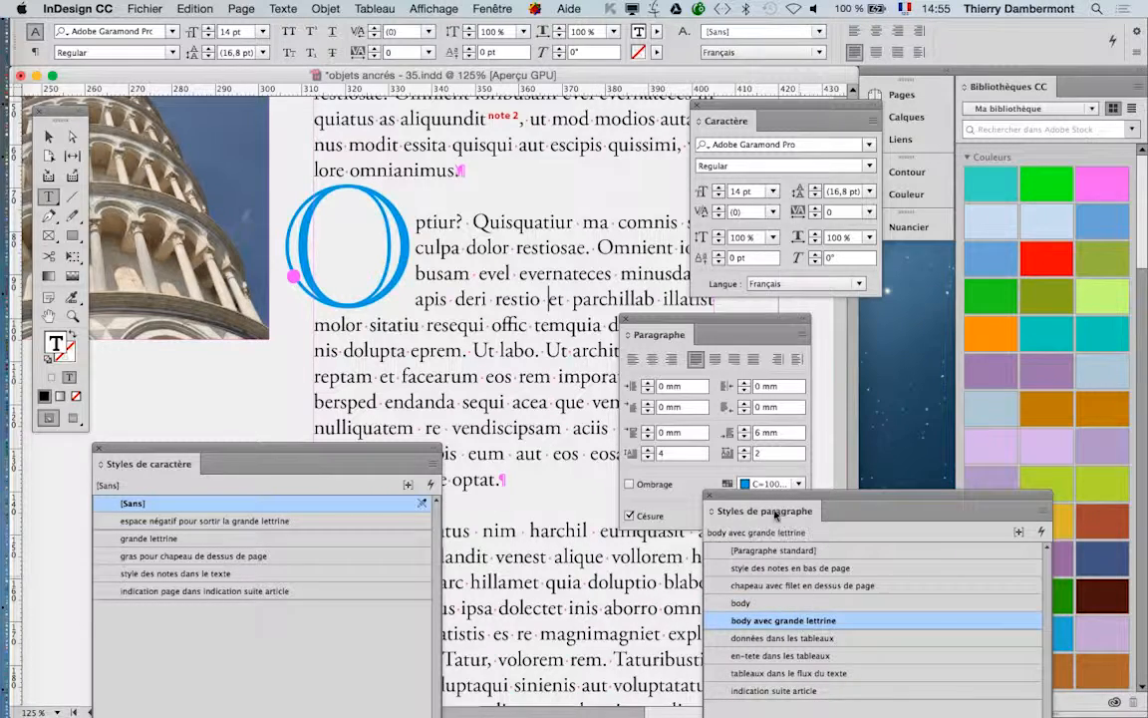
Step: Apply the "body avec grande lettrine" style to the paragraph beginning "Xerum aliae" on page 9 and insert the special space before its X
left_click_drag(773, 500, 656, 296)
key("super+minus")
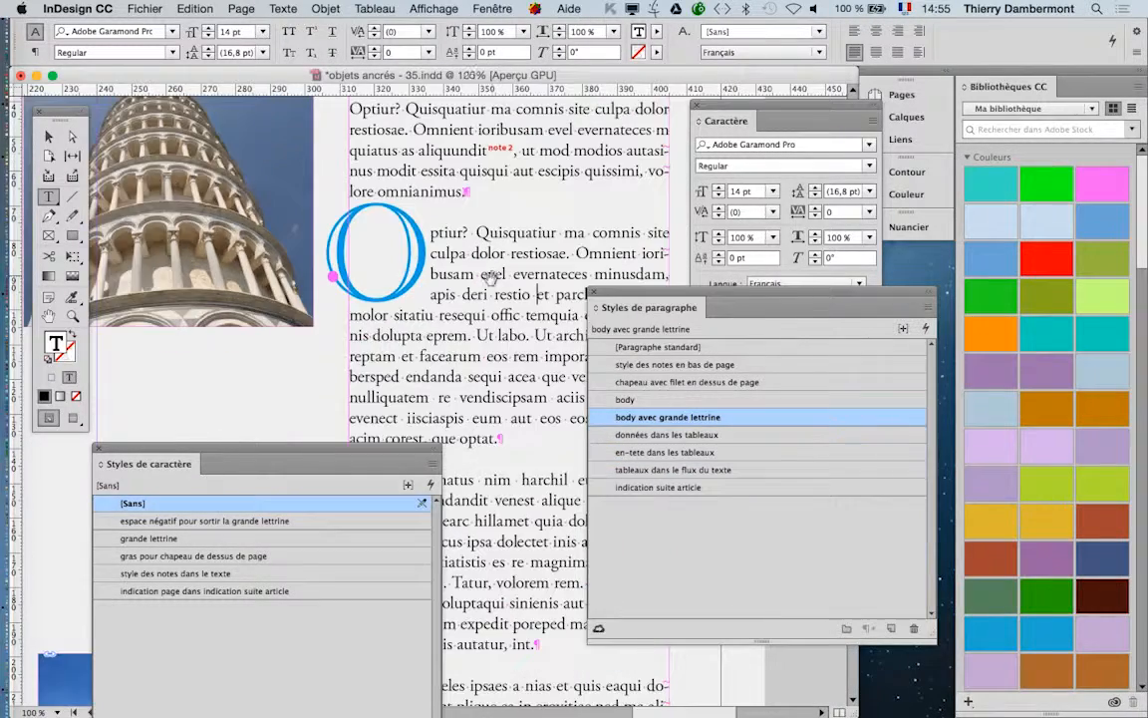
key("super+minus")
scroll(390, 362, "down", 20)
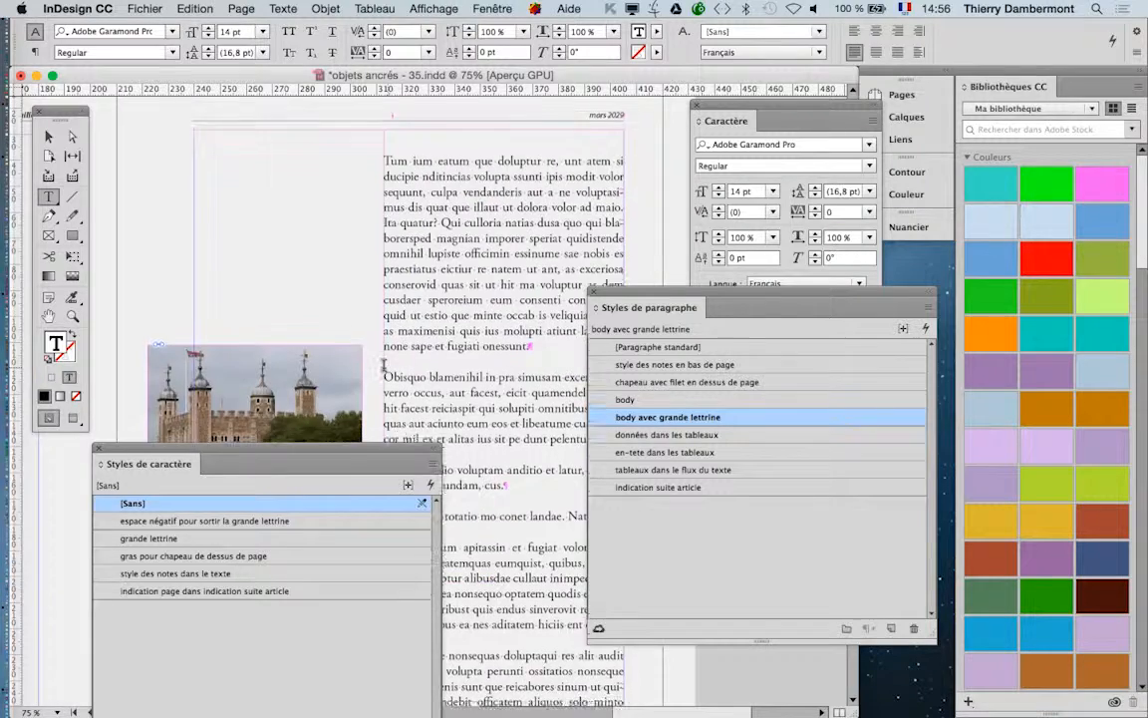
left_click(457, 266)
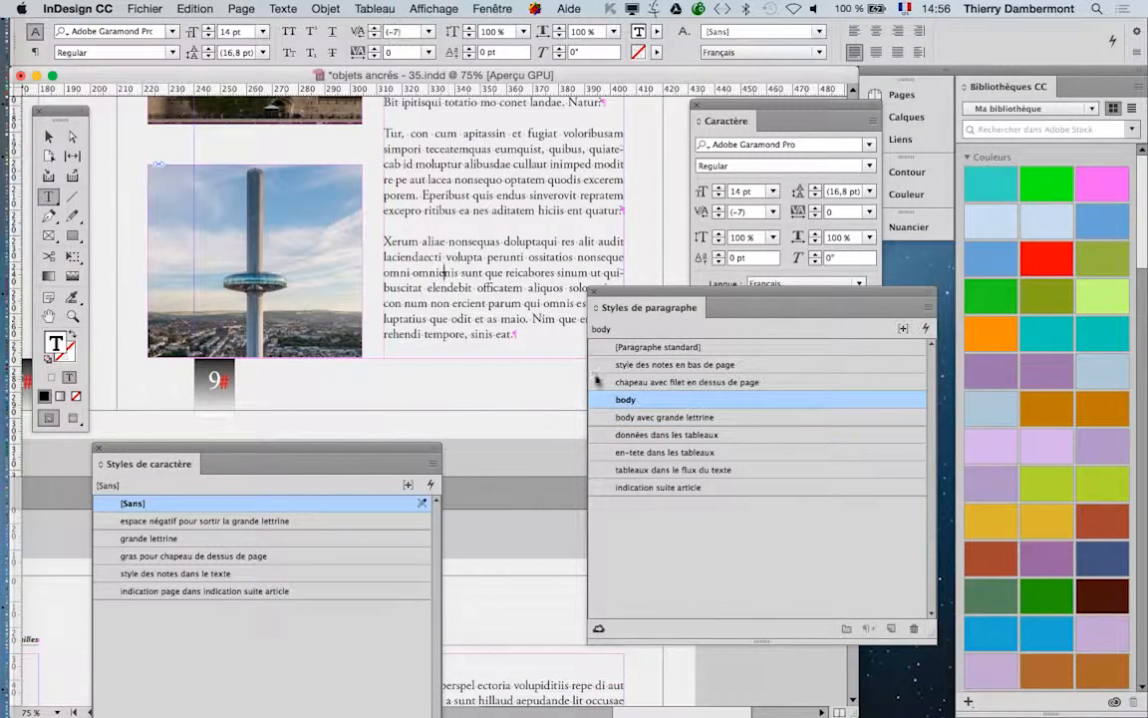
left_click_drag(608, 311, 550, 157)
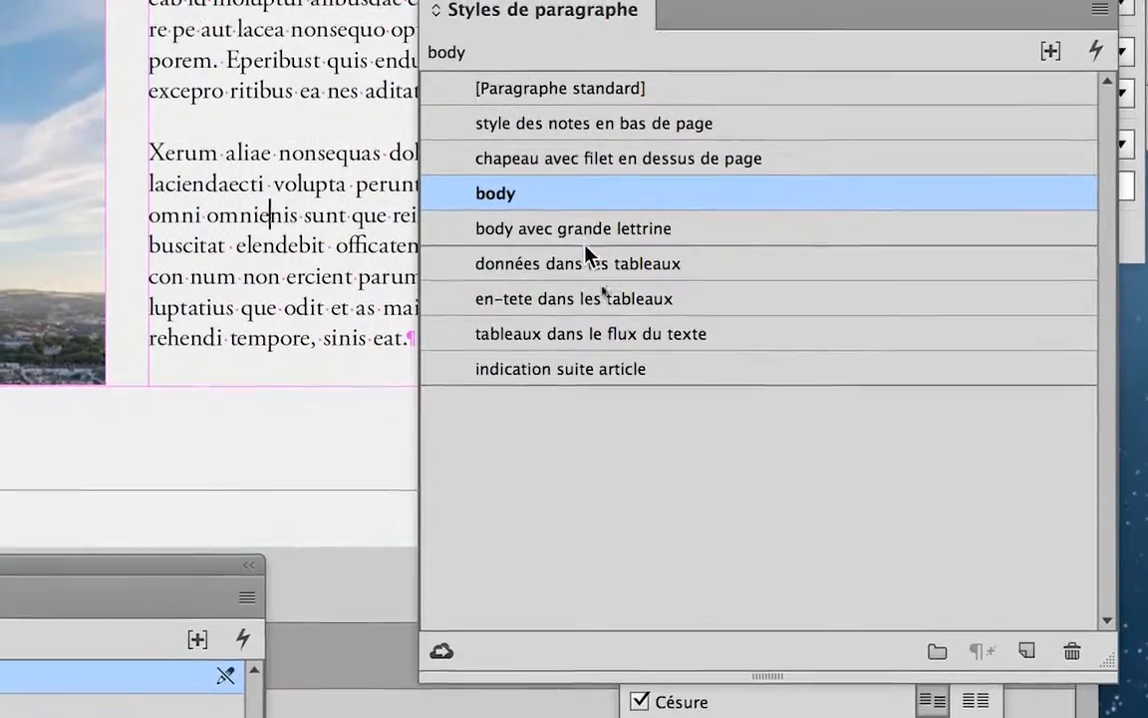
left_click(586, 237)
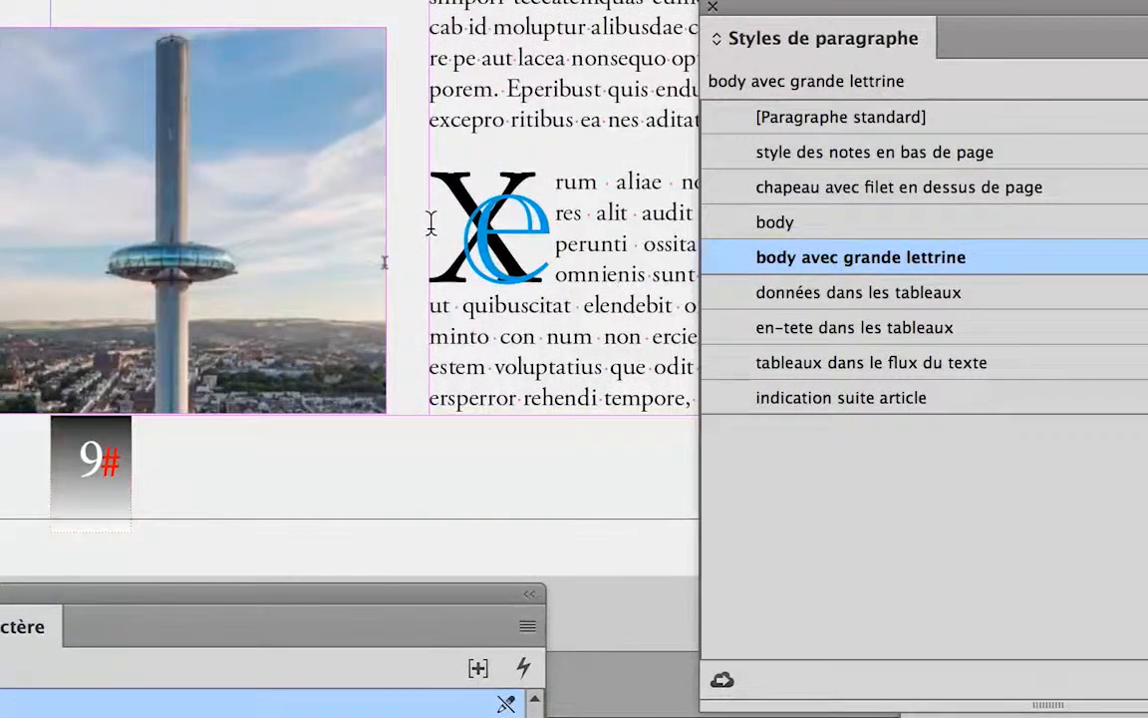
left_click(431, 223)
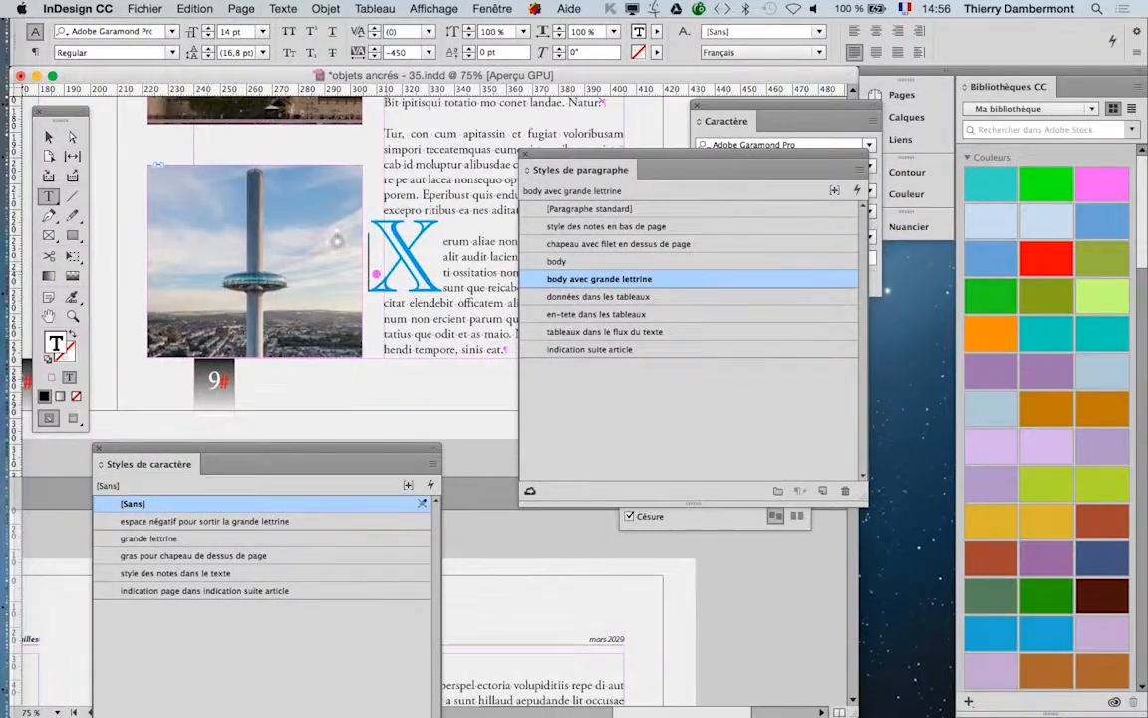
Step: Apply "body avec grande lettrine" to the paragraph beginning "Ugiteni hicium" beside the Eiffel Tower picture and insert the special space before its U
scroll(338, 239, "down", 1)
scroll(338, 250, "down", 5)
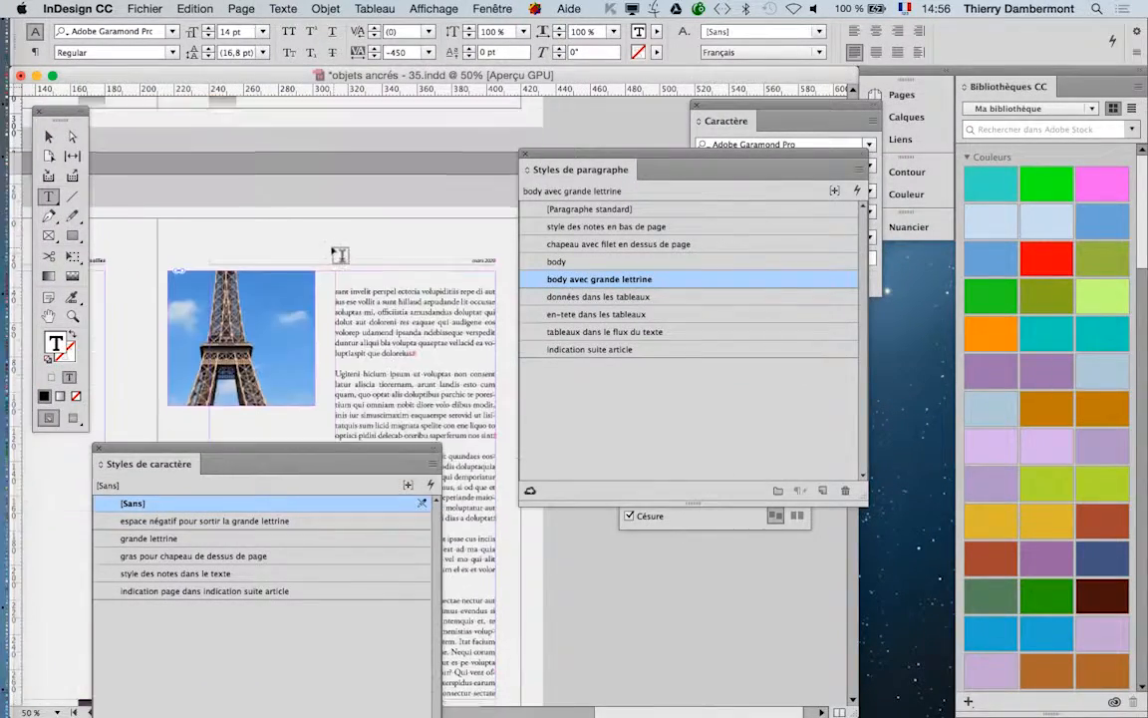
scroll(338, 251, "down", 1)
scroll(375, 340, "up", 3)
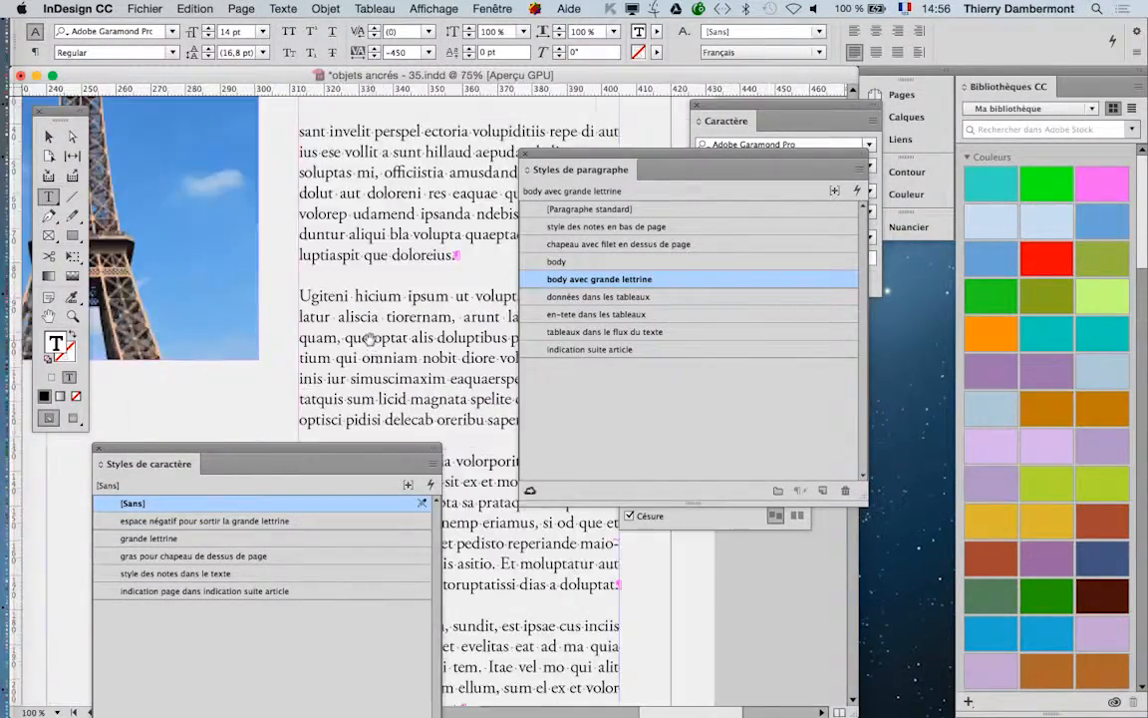
left_click(556, 261)
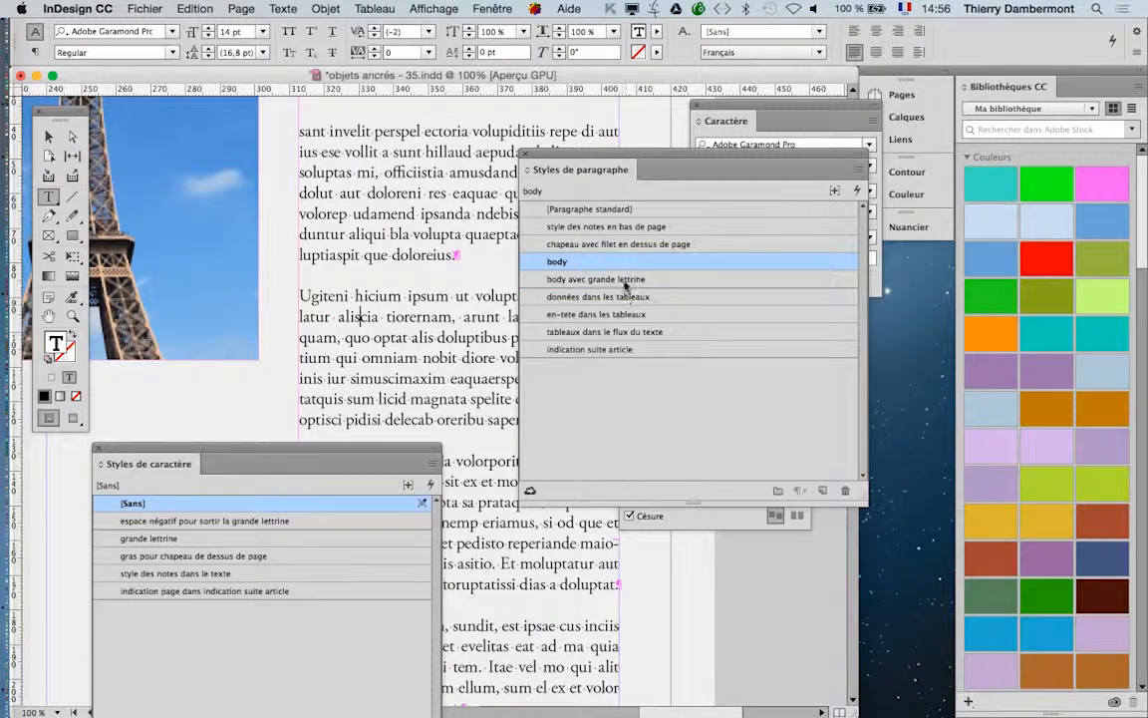
left_click(625, 282)
scroll(343, 326, "up", 2)
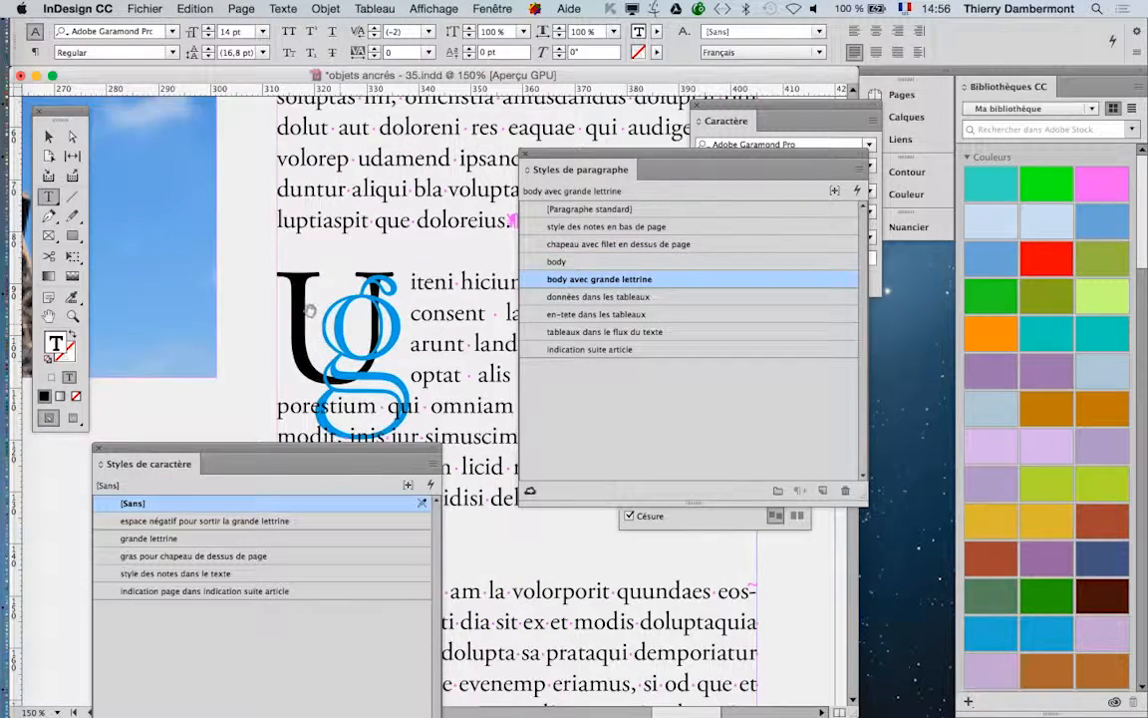
left_click(282, 293)
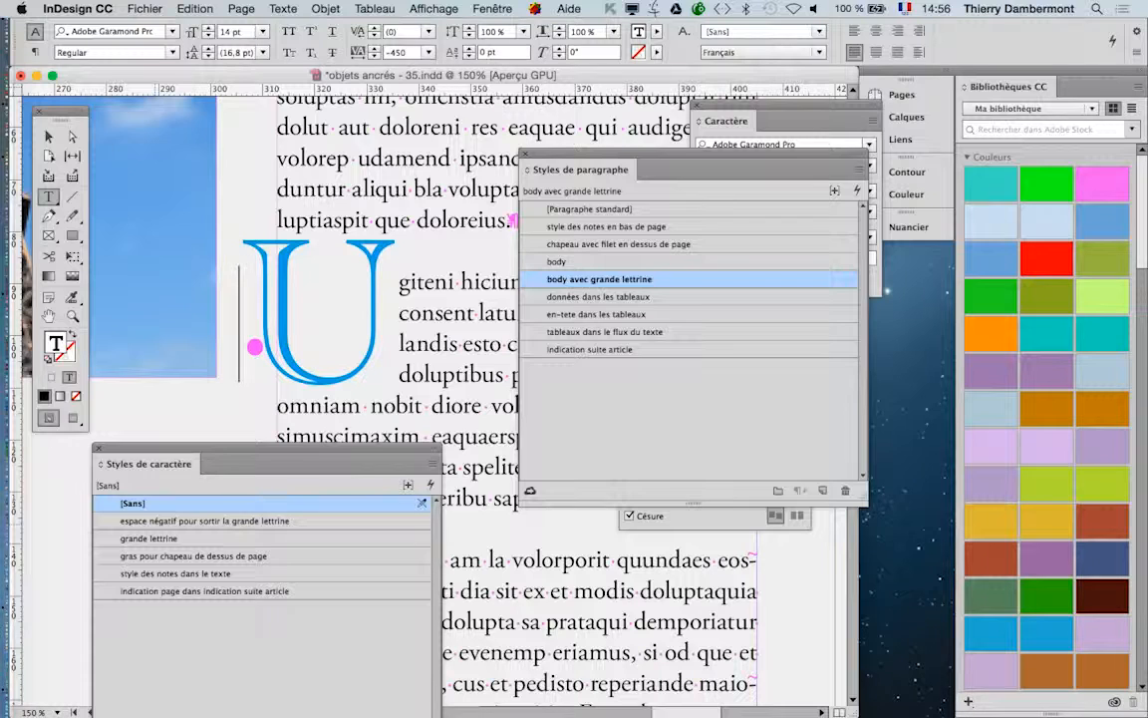
Step: Look through pages 11 and 12 for further paragraphs, ending back at the large U beside the Eiffel Tower picture
scroll(330, 324, "down", 4)
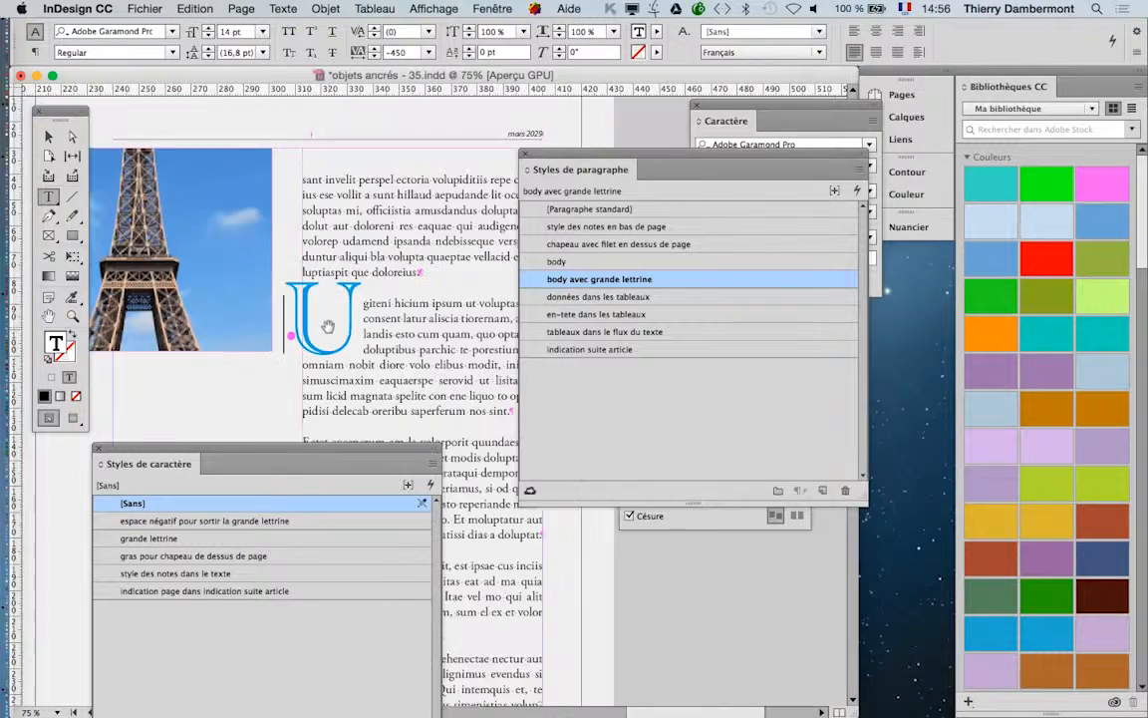
scroll(327, 324, "down", 10)
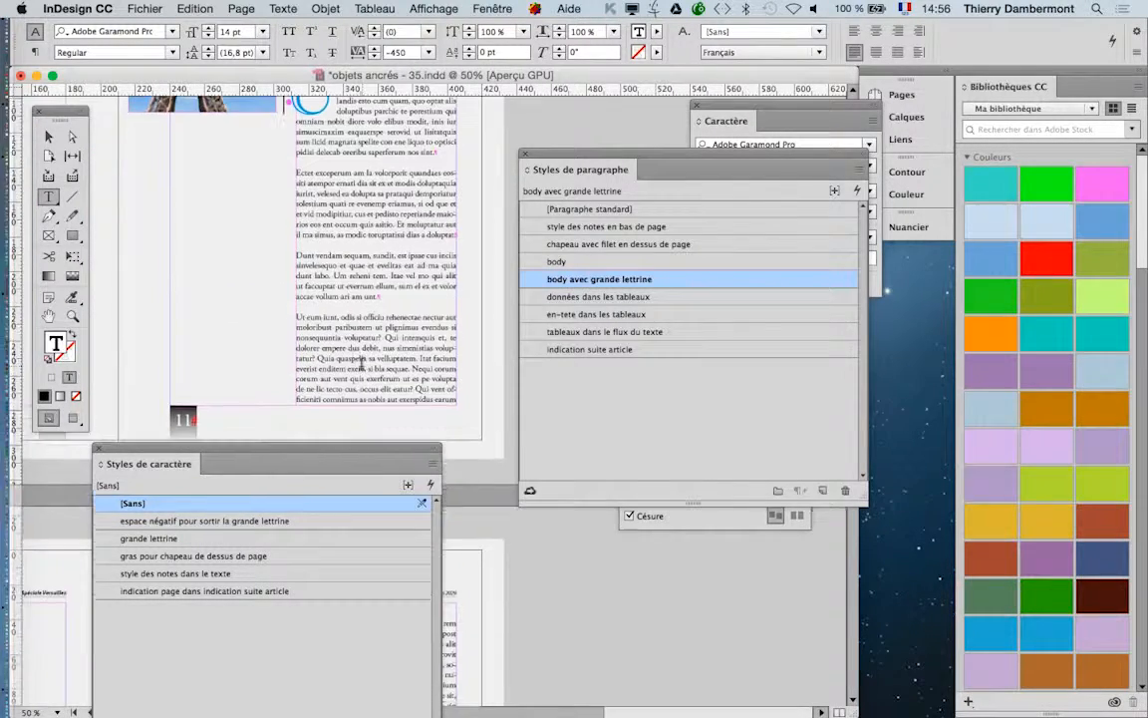
left_click(330, 261)
scroll(327, 274, "down", 6)
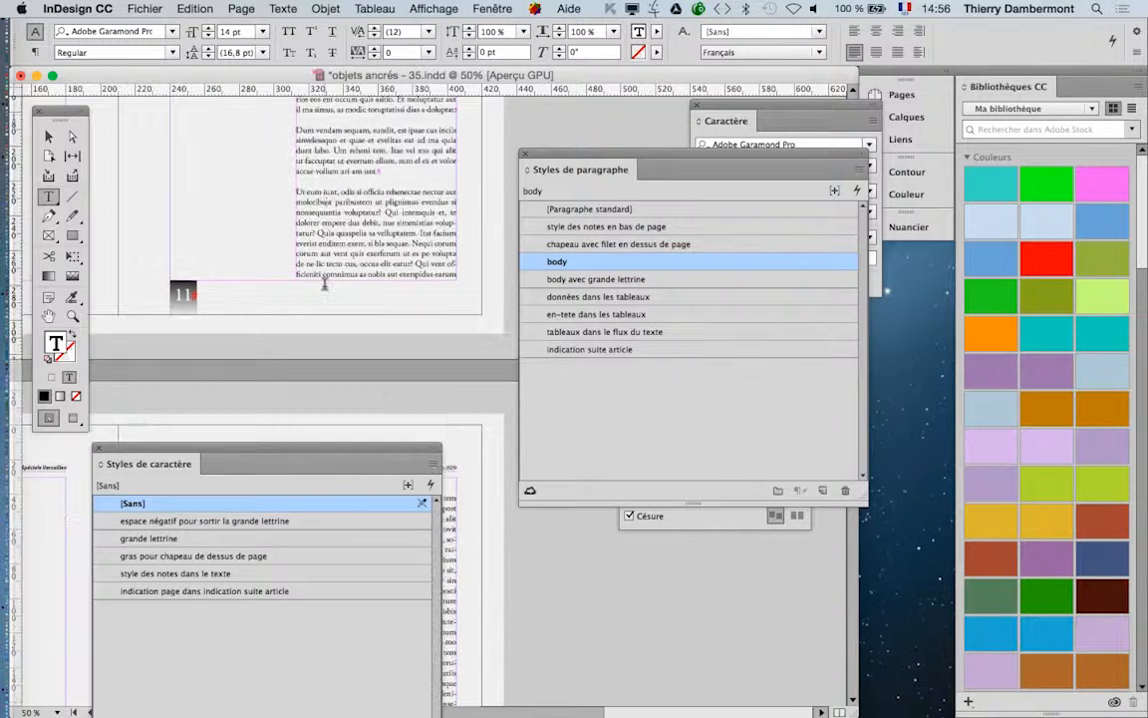
scroll(323, 287, "down", 2)
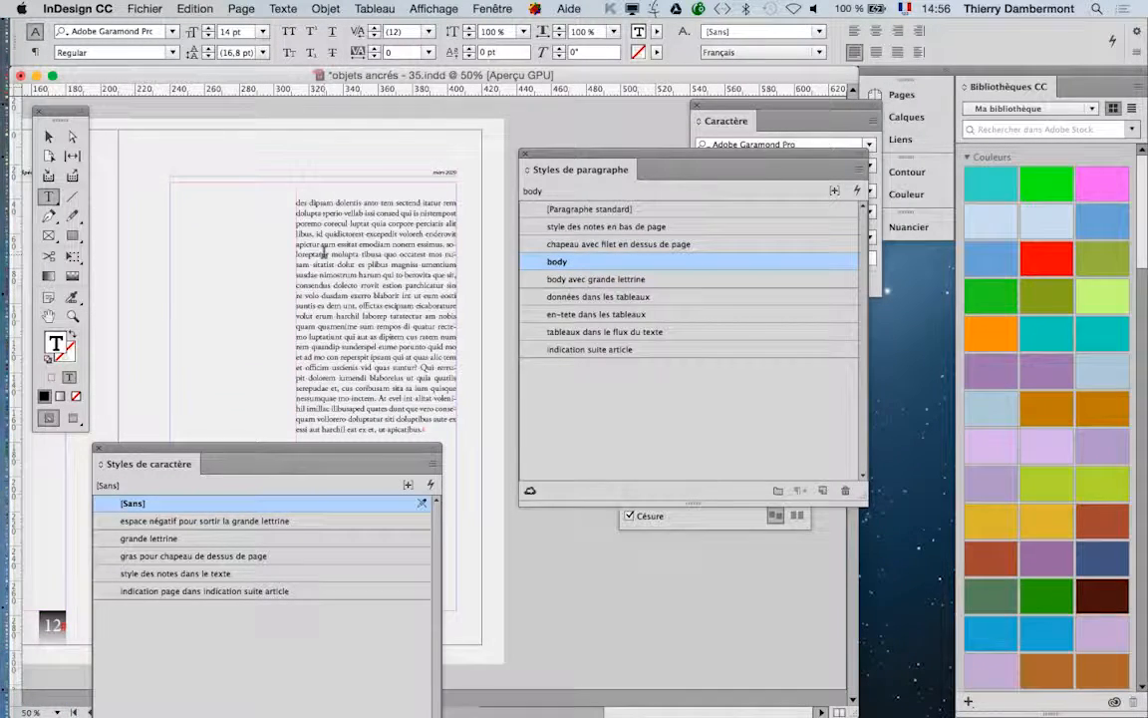
scroll(320, 249, "up", 6)
scroll(325, 254, "up", 8)
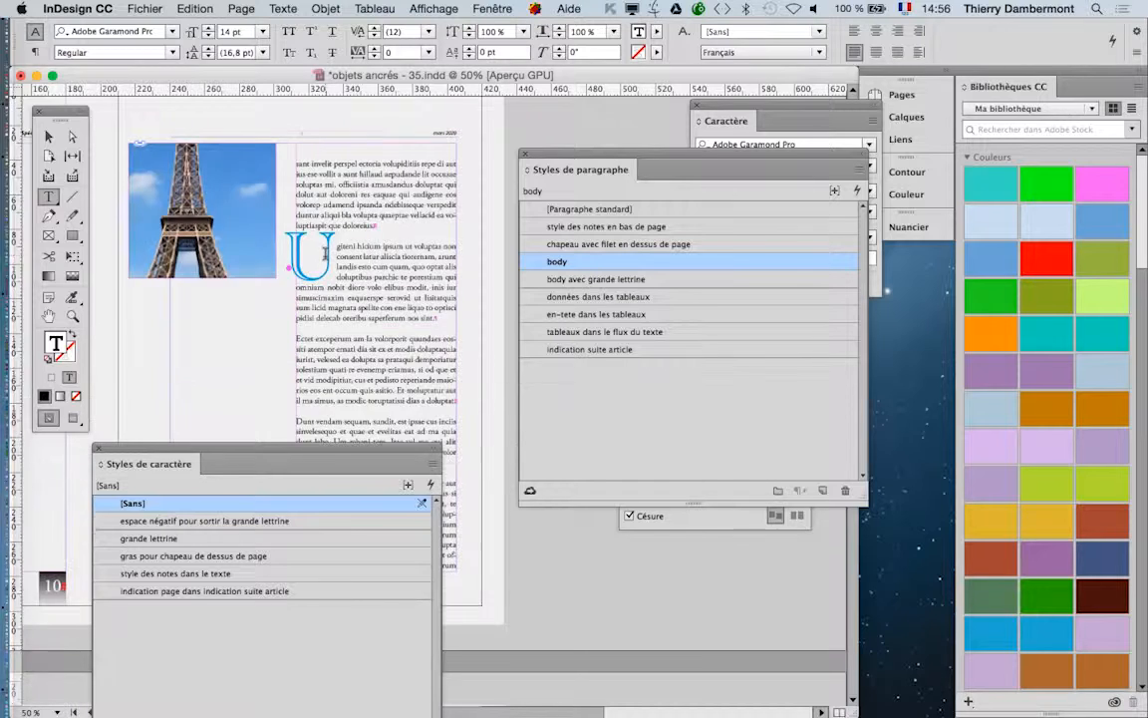
Step: Close the floating character styles, paragraph styles, Paragraph and Character panels to clear the view of pages 10 and 11
left_click_drag(555, 163, 708, 186)
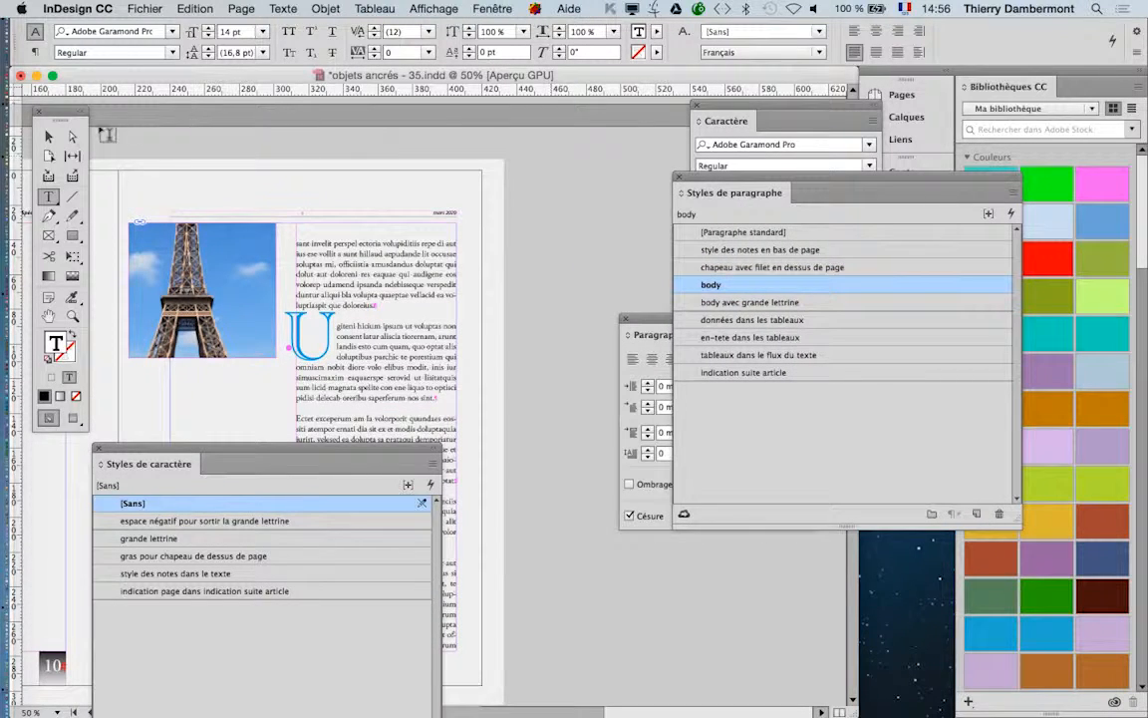
left_click(48, 137)
left_click(305, 253)
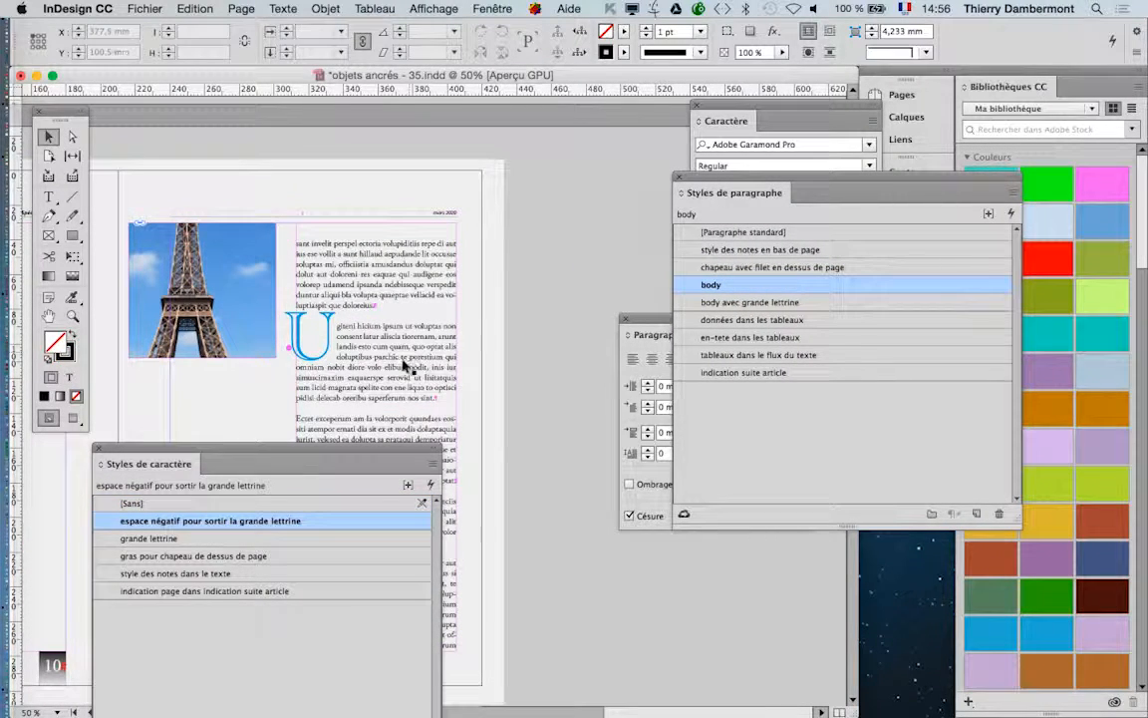
left_click(99, 450)
left_click(48, 316)
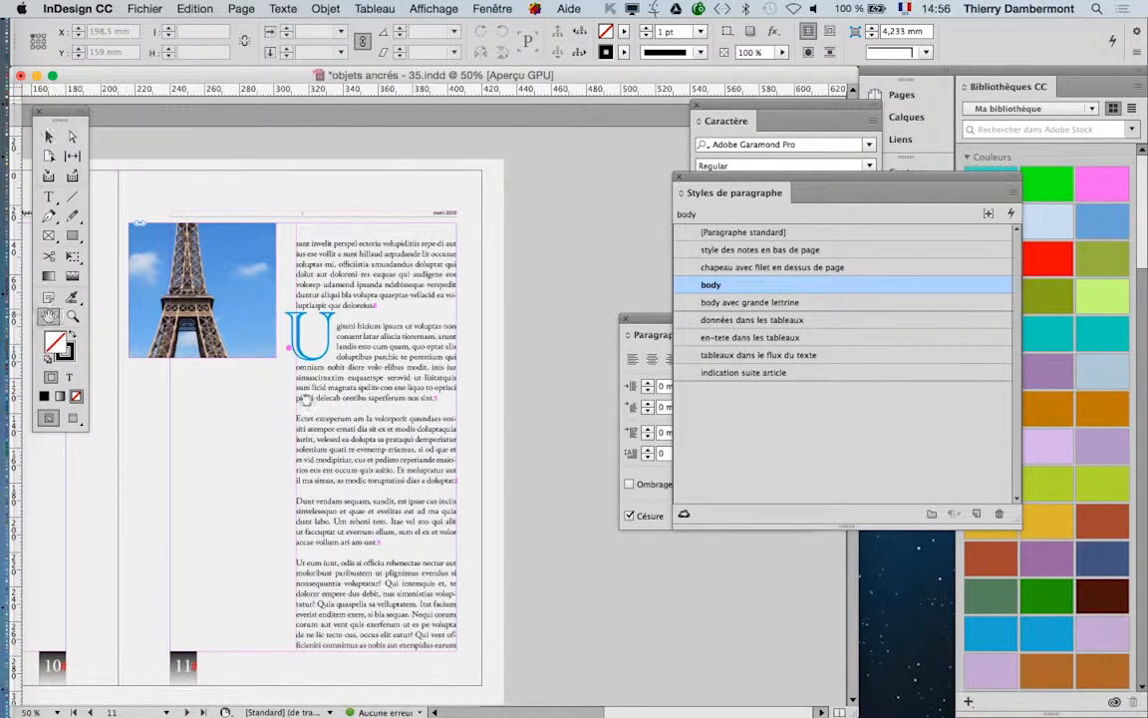
left_click_drag(383, 399, 587, 387)
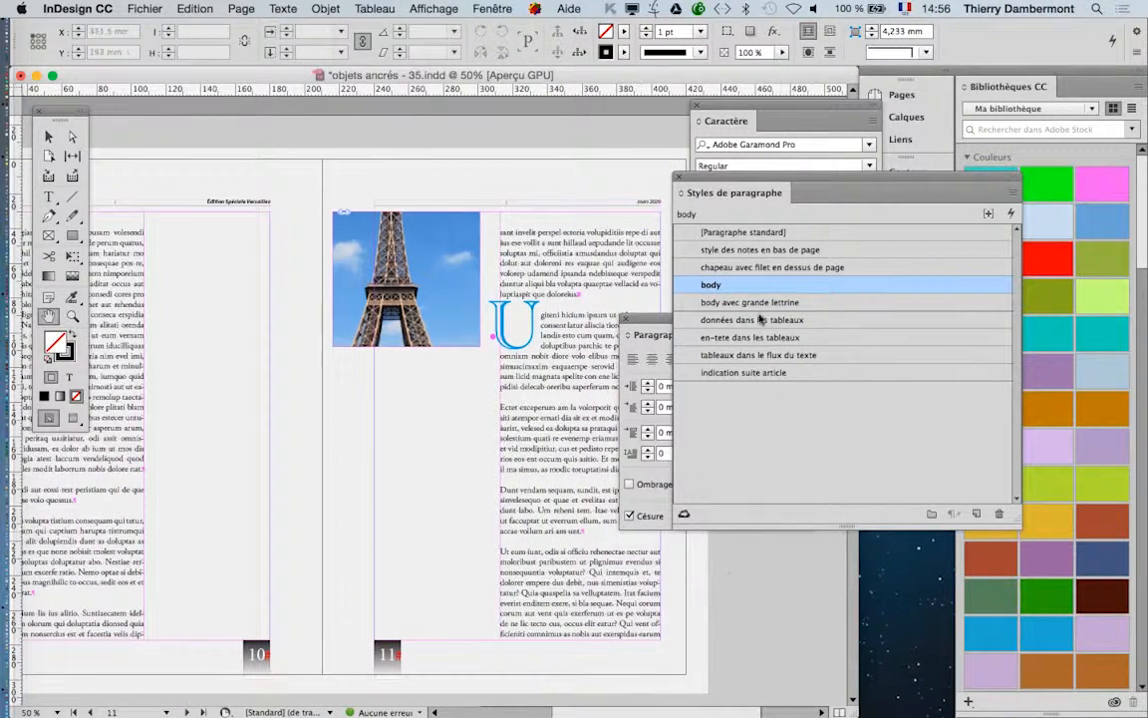
left_click(680, 178)
left_click(556, 284)
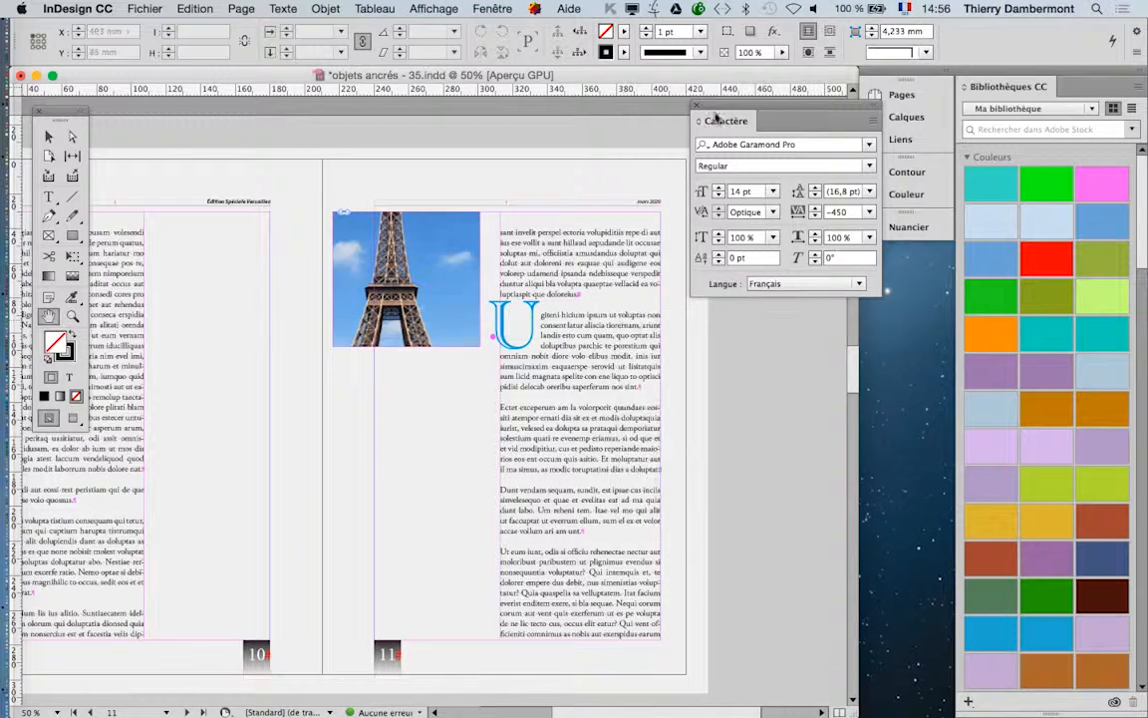
left_click(699, 104)
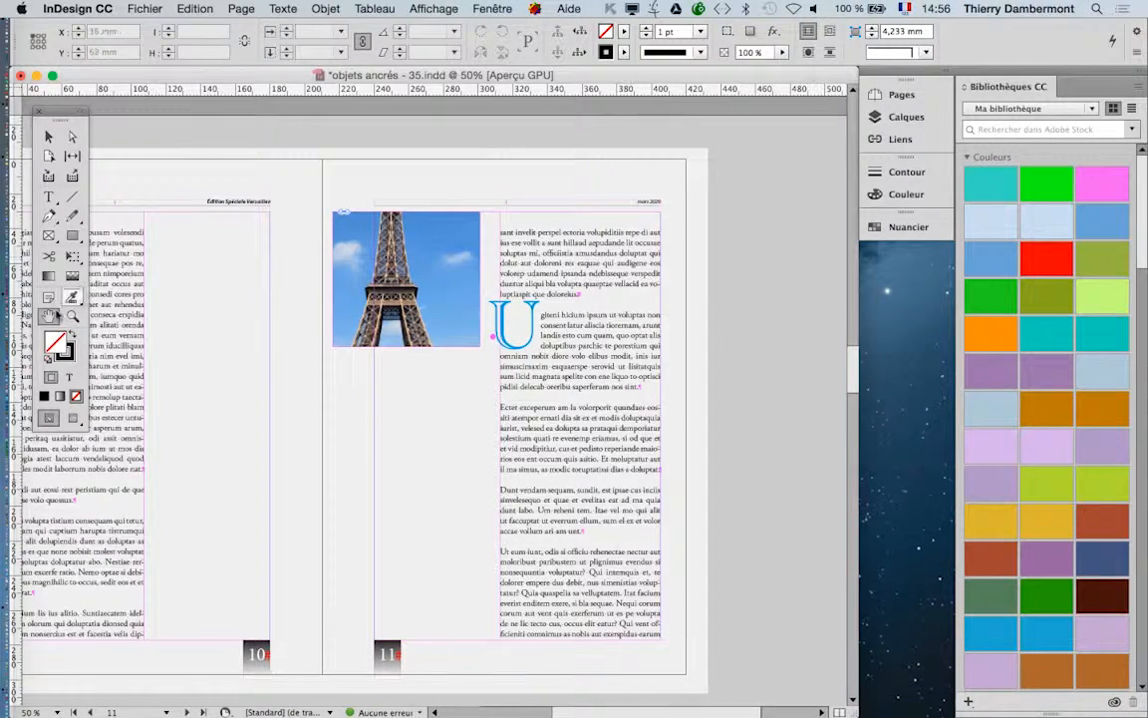
left_click_drag(223, 325, 335, 299)
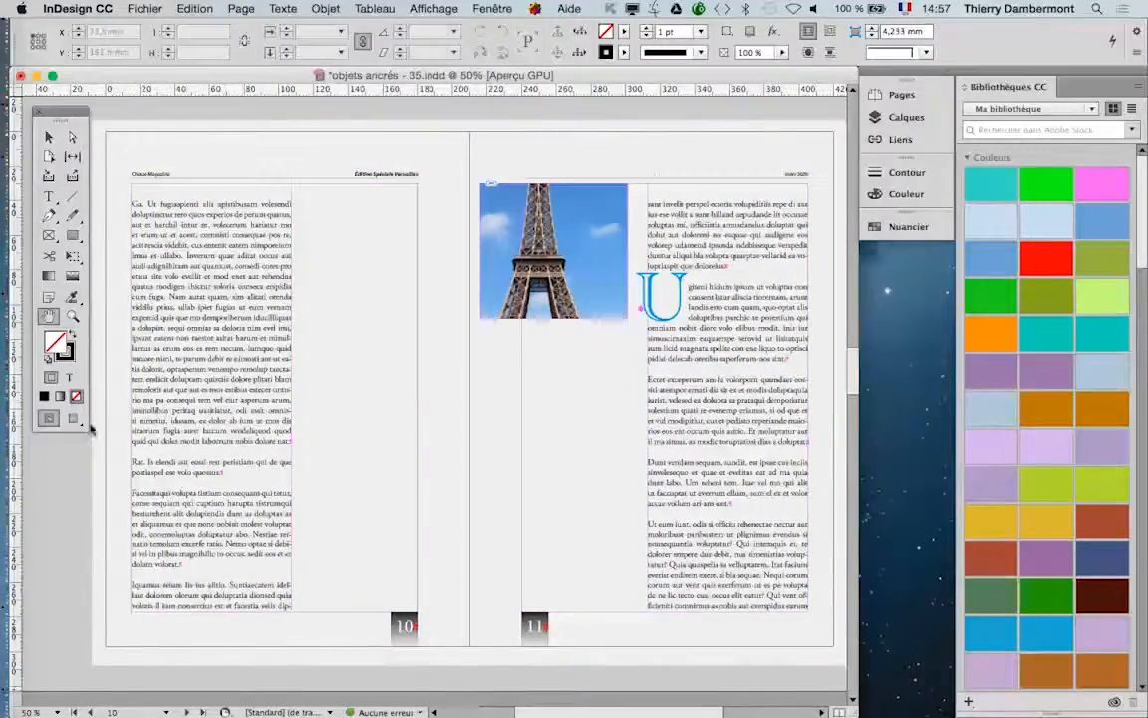
Step: Show the document in preview mode without guides and examine the large hanging initials O, X and U on pages 5, 9 and 11
left_click(75, 419)
scroll(512, 416, "up", 15)
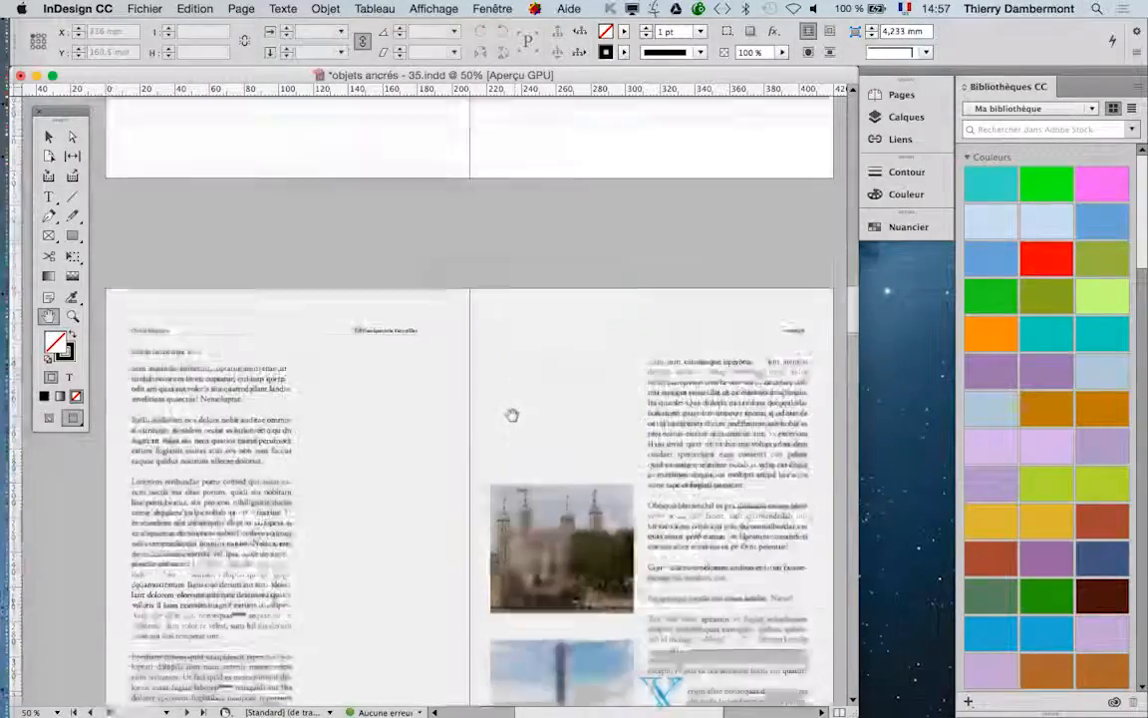
scroll(505, 417, "up", 15)
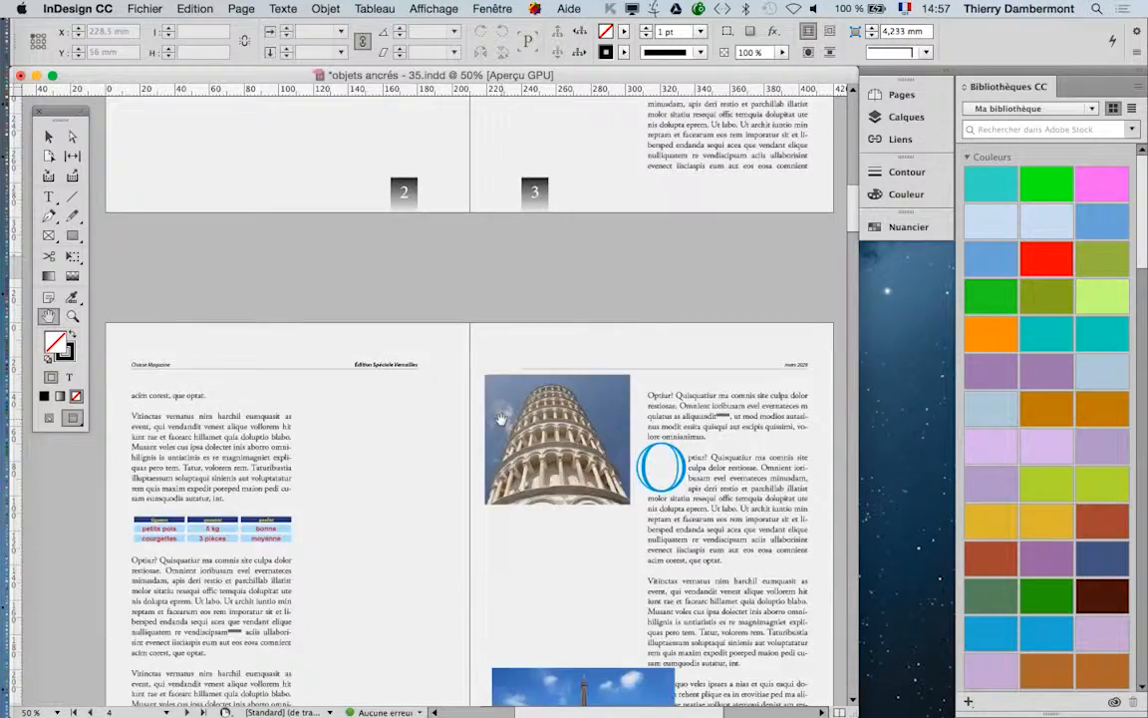
scroll(498, 420, "down", 15)
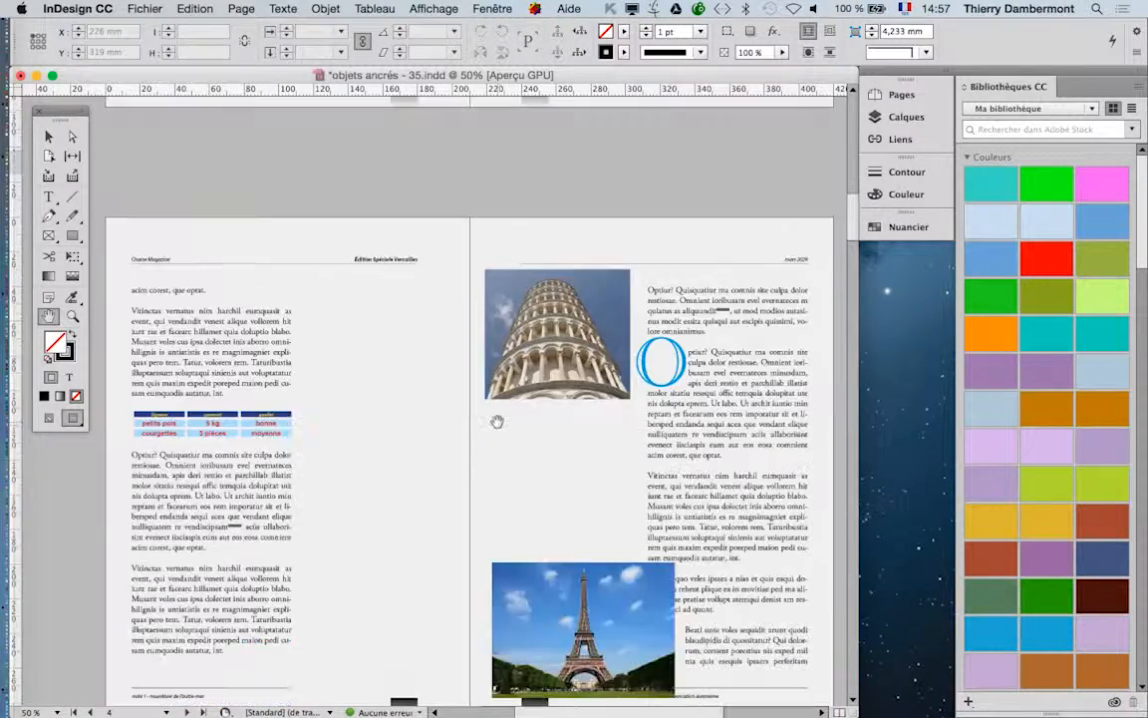
scroll(496, 420, "down", 15)
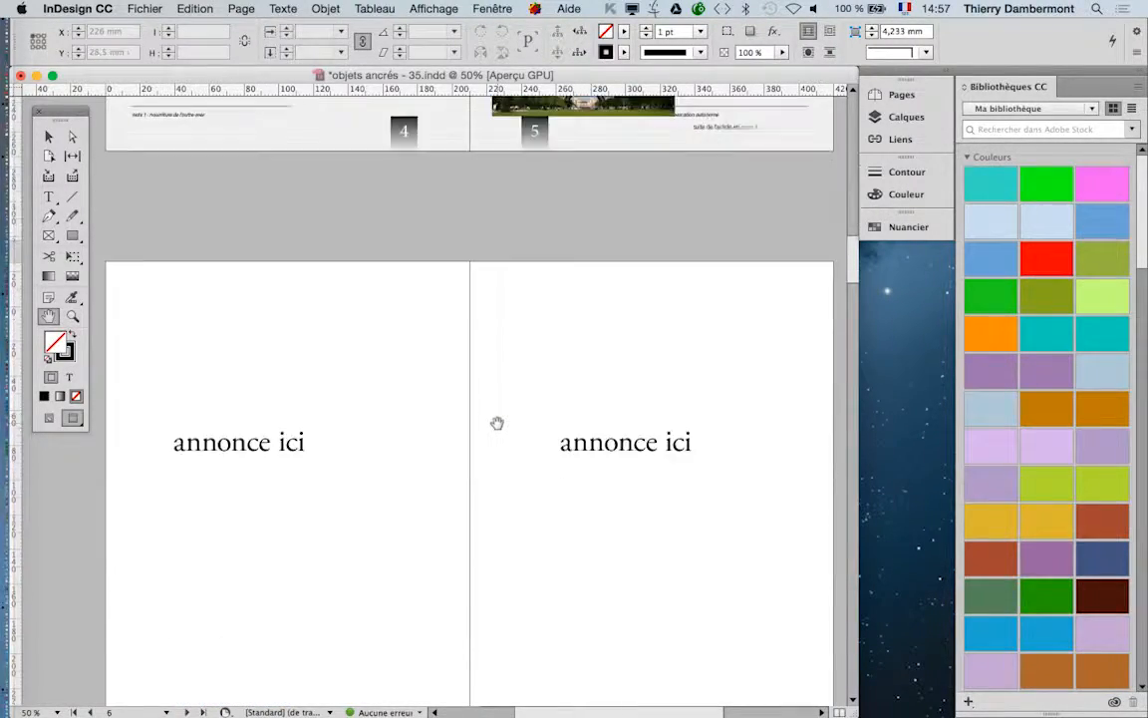
scroll(497, 419, "down", 12)
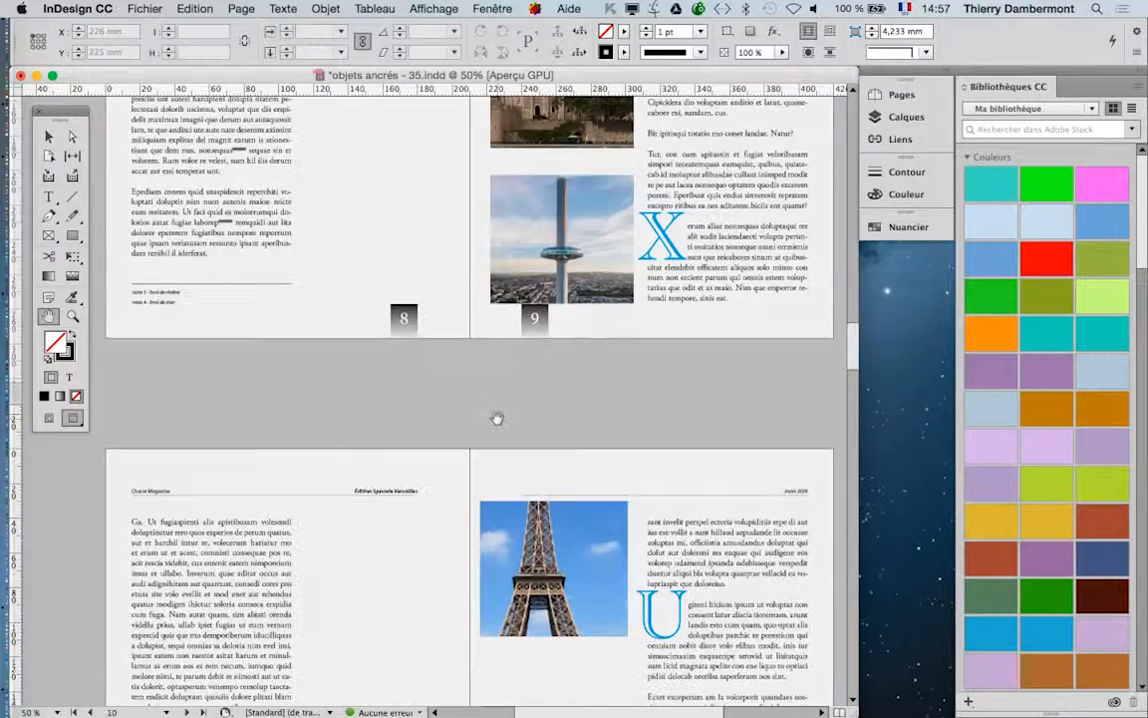
scroll(496, 415, "up", 5)
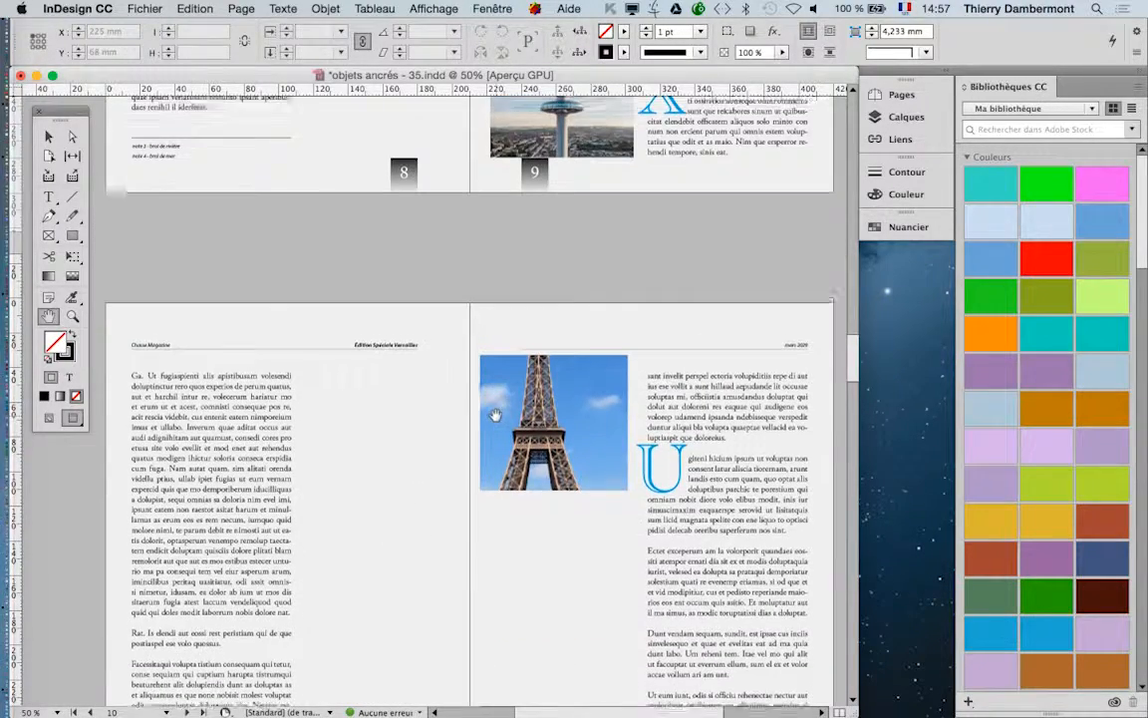
scroll(709, 175, "up", 1)
scroll(714, 191, "up", 2)
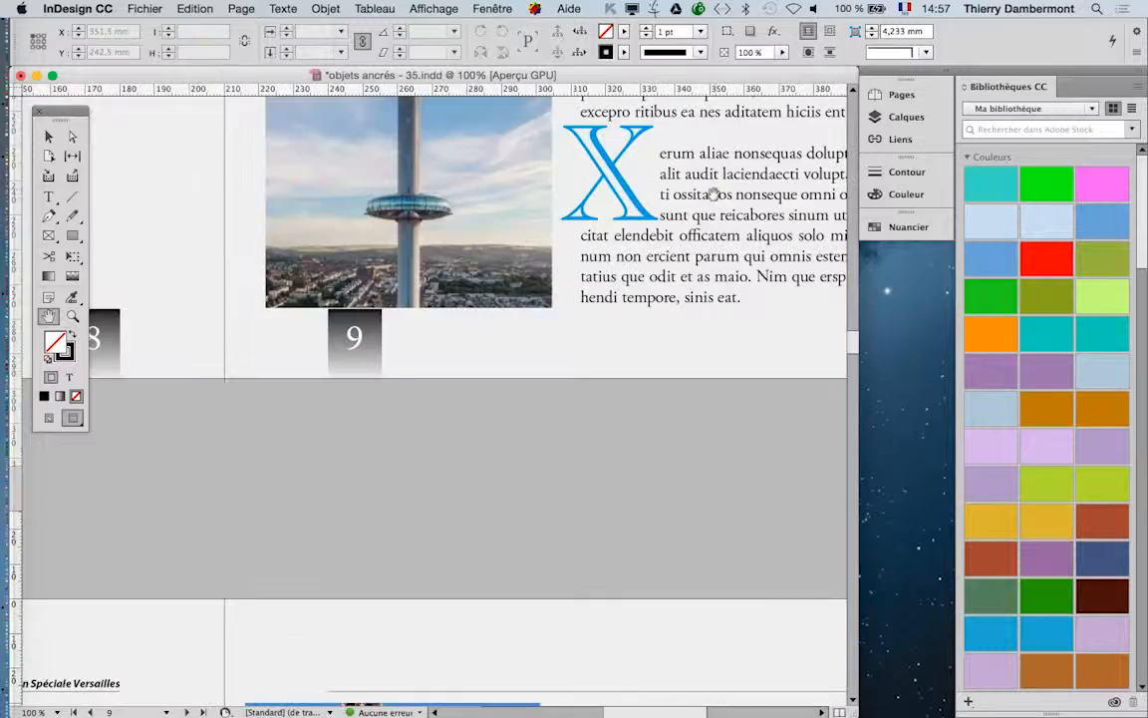